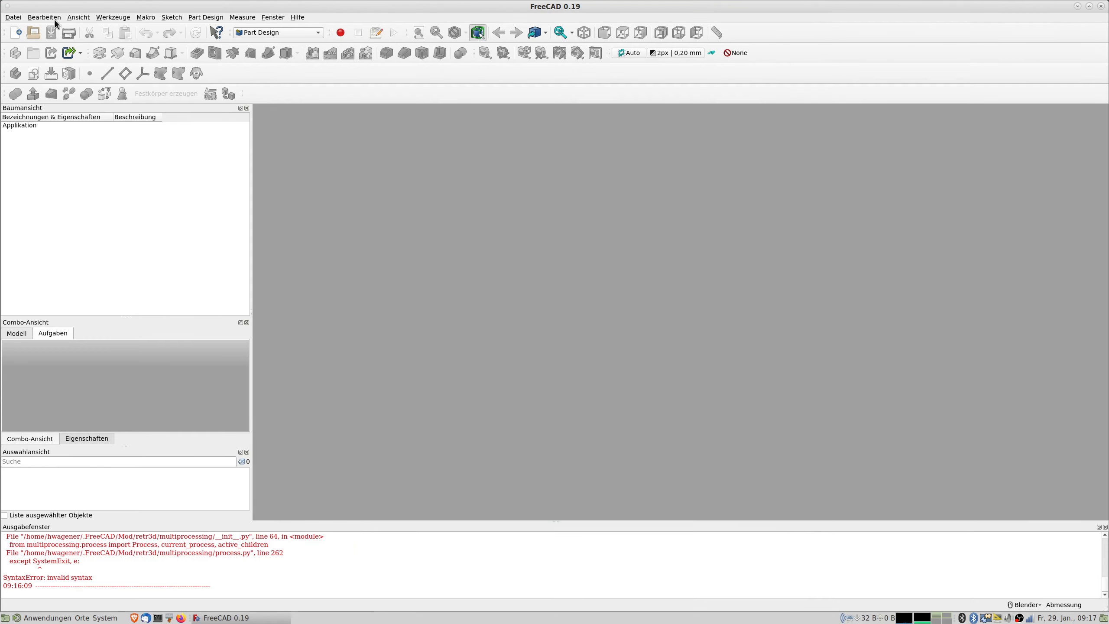
Step: Open the Addon-Manager's macro list and show the details of the Alias Manager macro
click(104, 19)
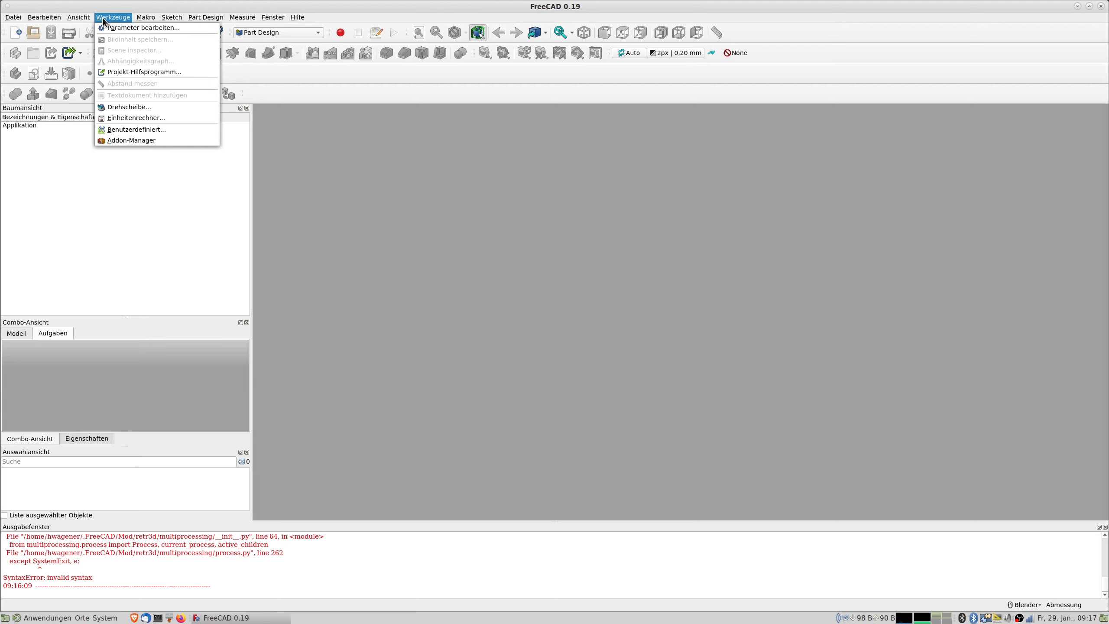
click(133, 141)
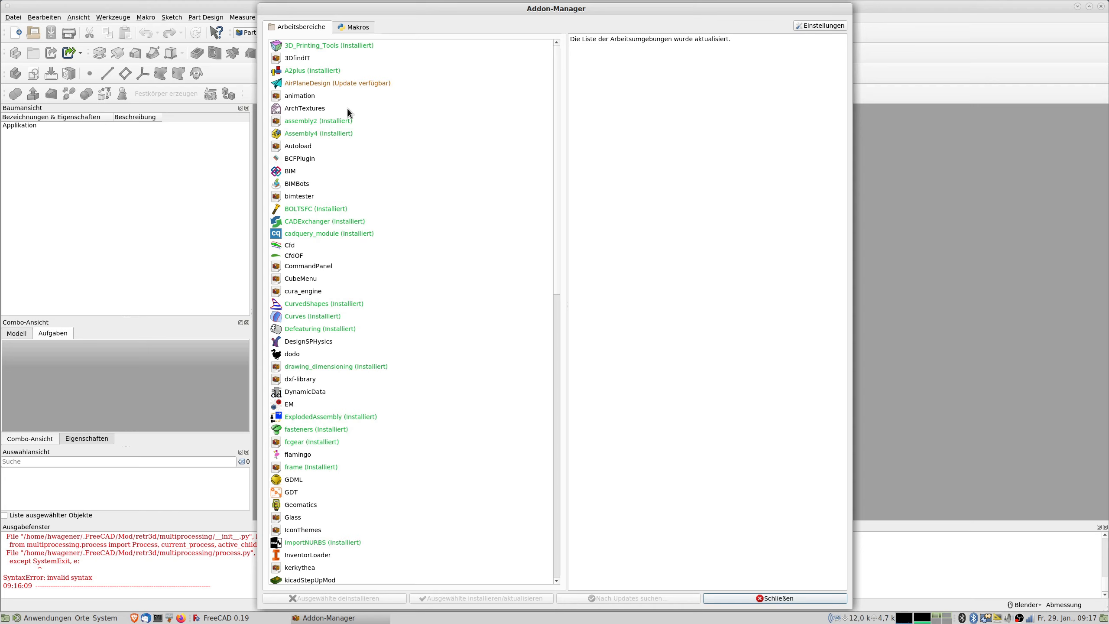
click(353, 28)
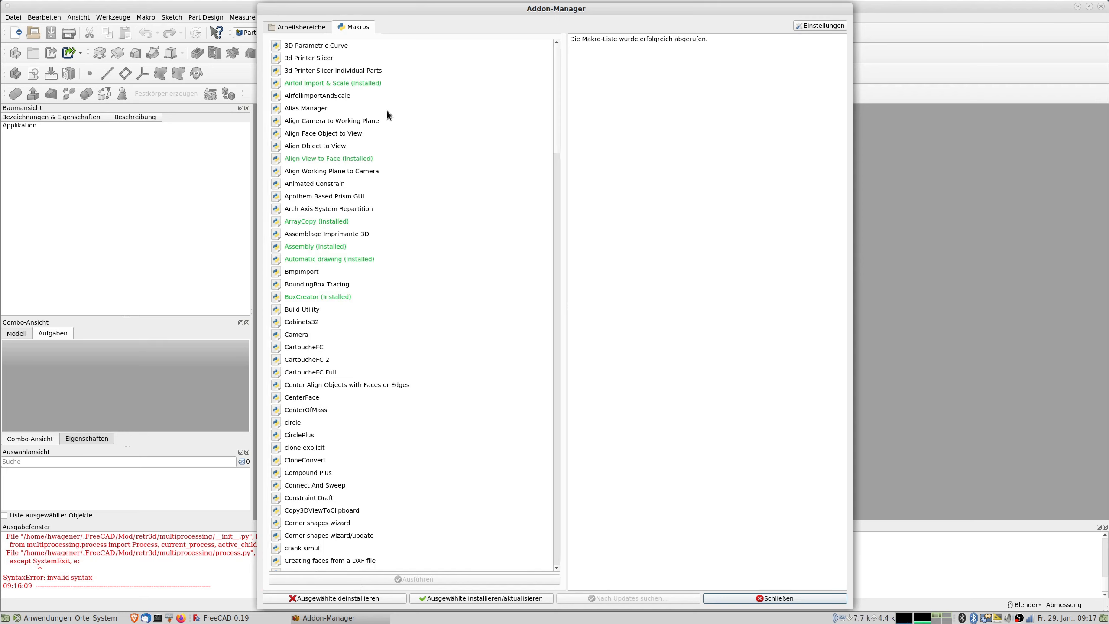
click(307, 107)
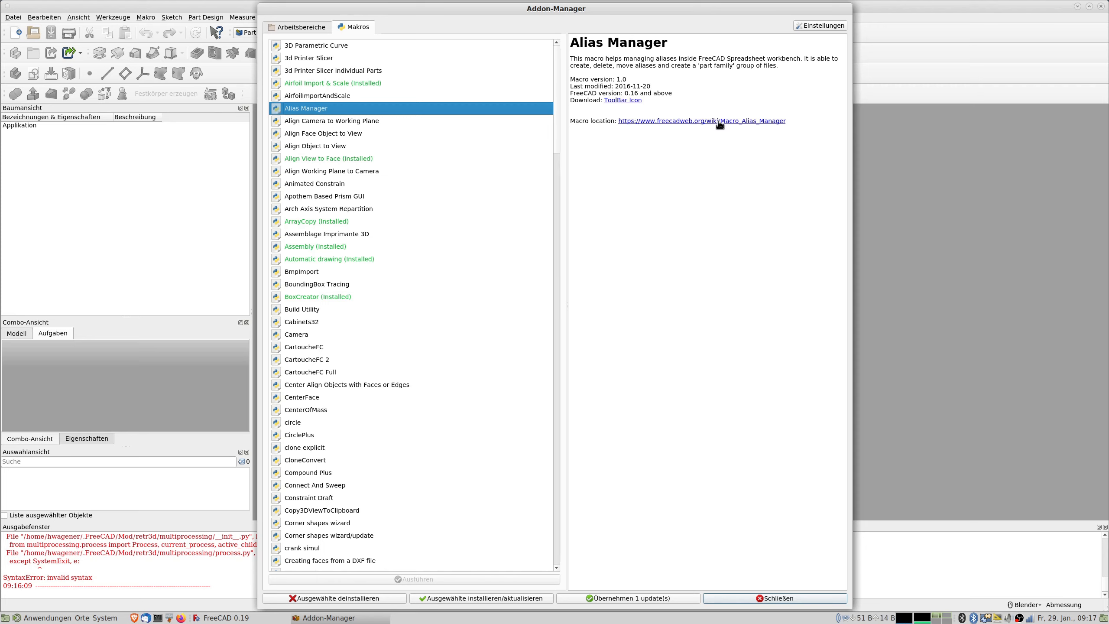
Step: View the Alias Manager macro's toolbar icon image in the Brave browser and close the page without saving it
click(621, 101)
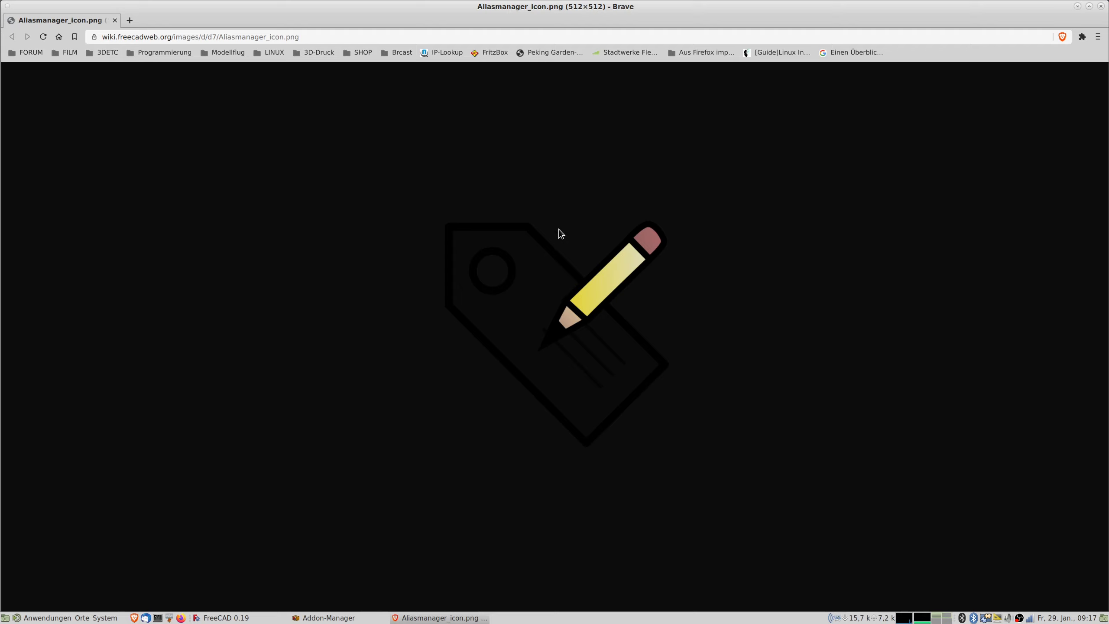
right_click(553, 307)
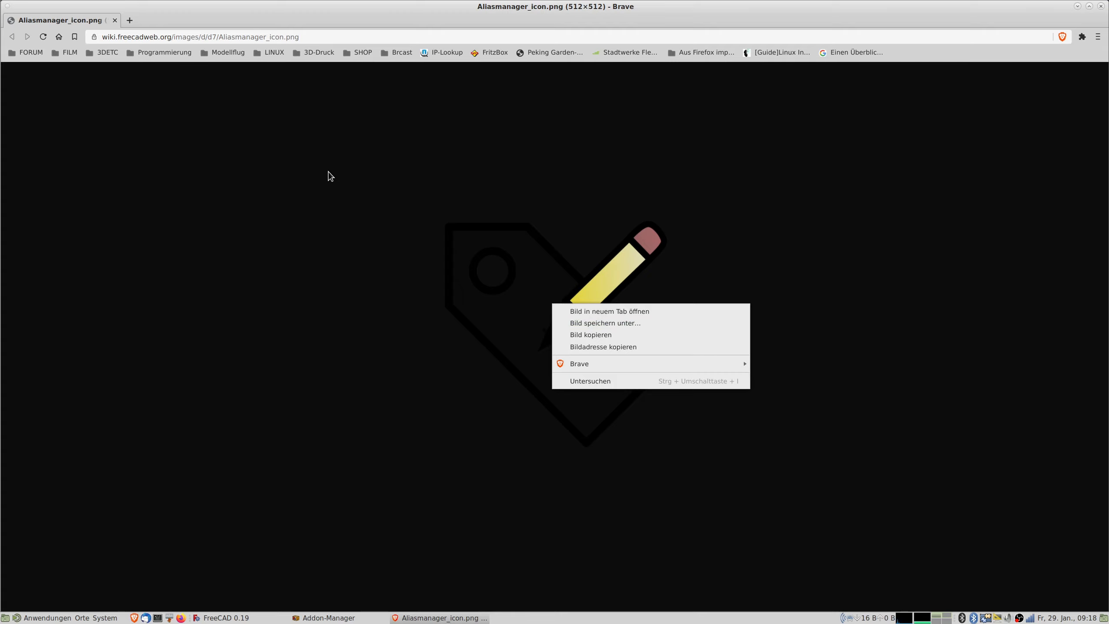
click(116, 21)
click(116, 21)
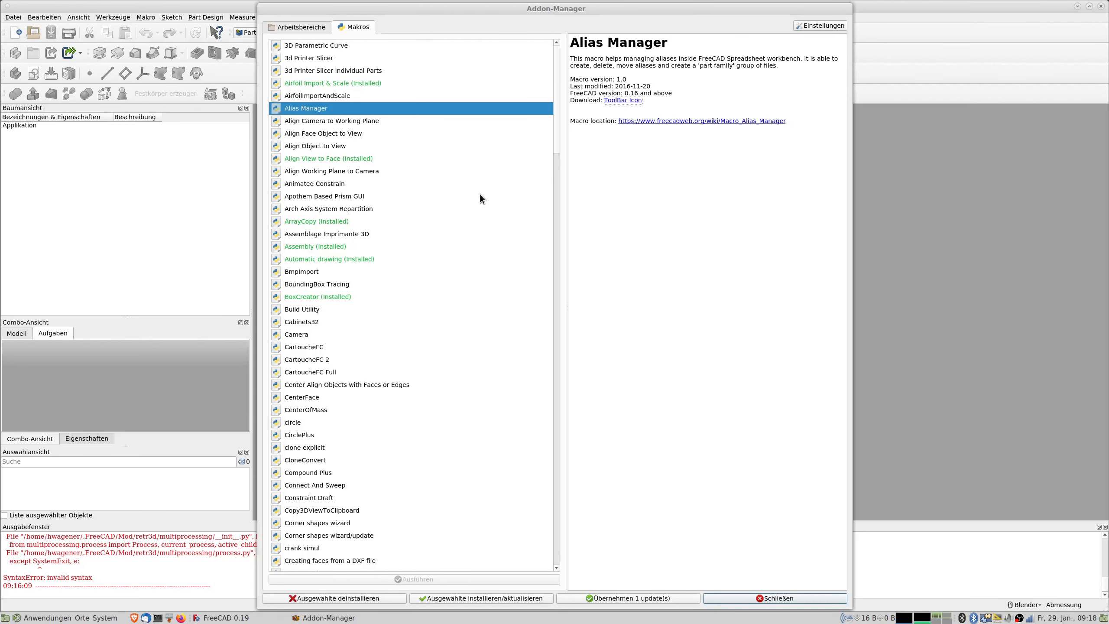
Step: Install the Alias Manager macro and close the Addon-Manager
click(323, 109)
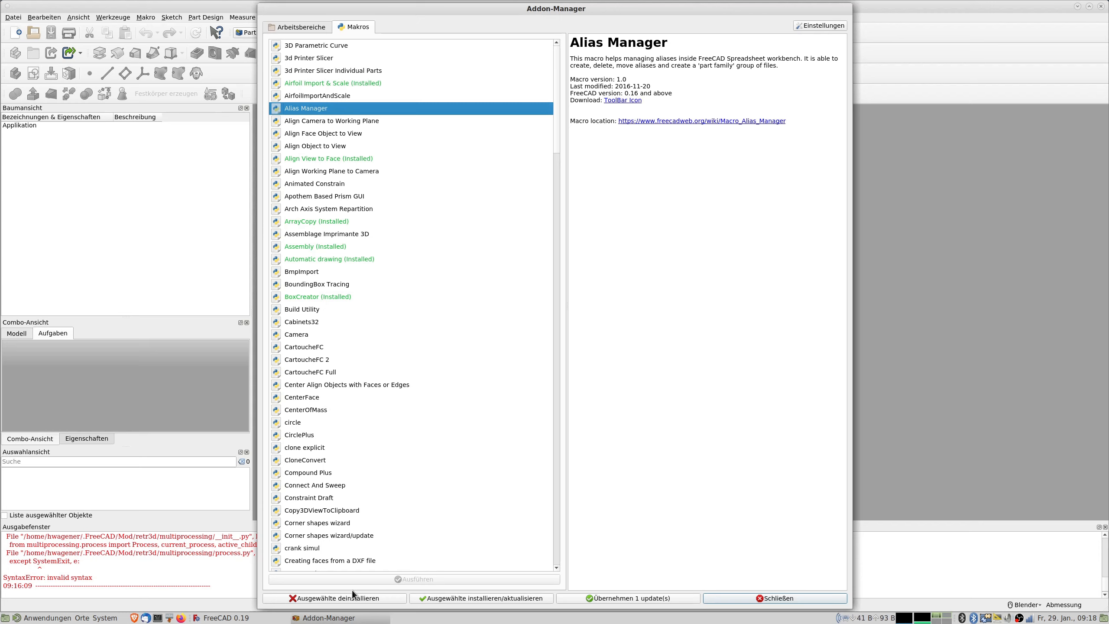
click(489, 599)
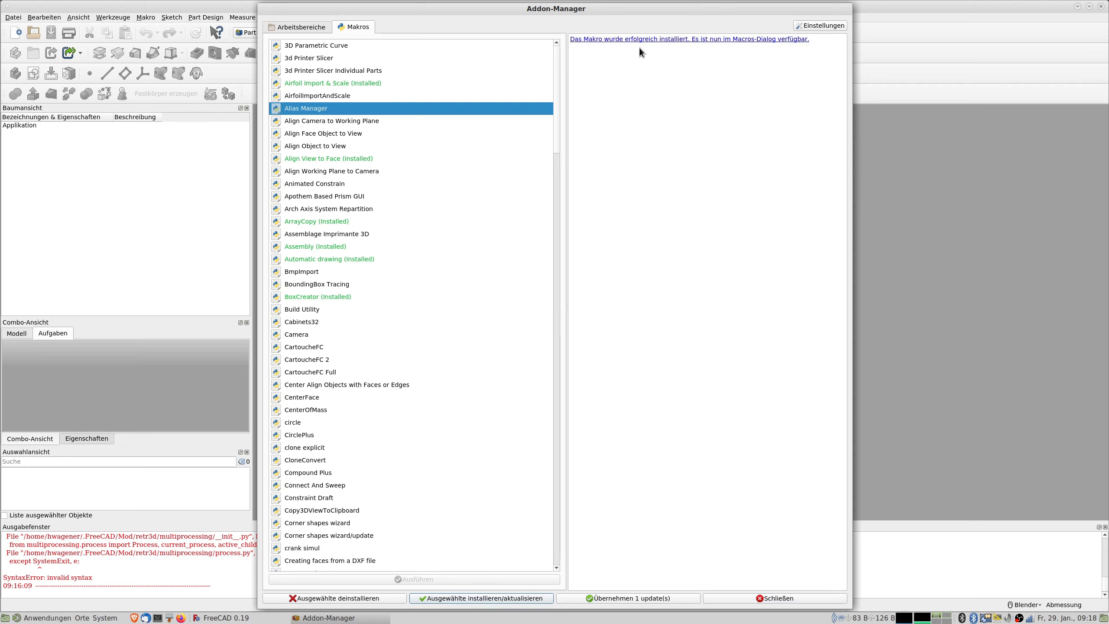
click(782, 595)
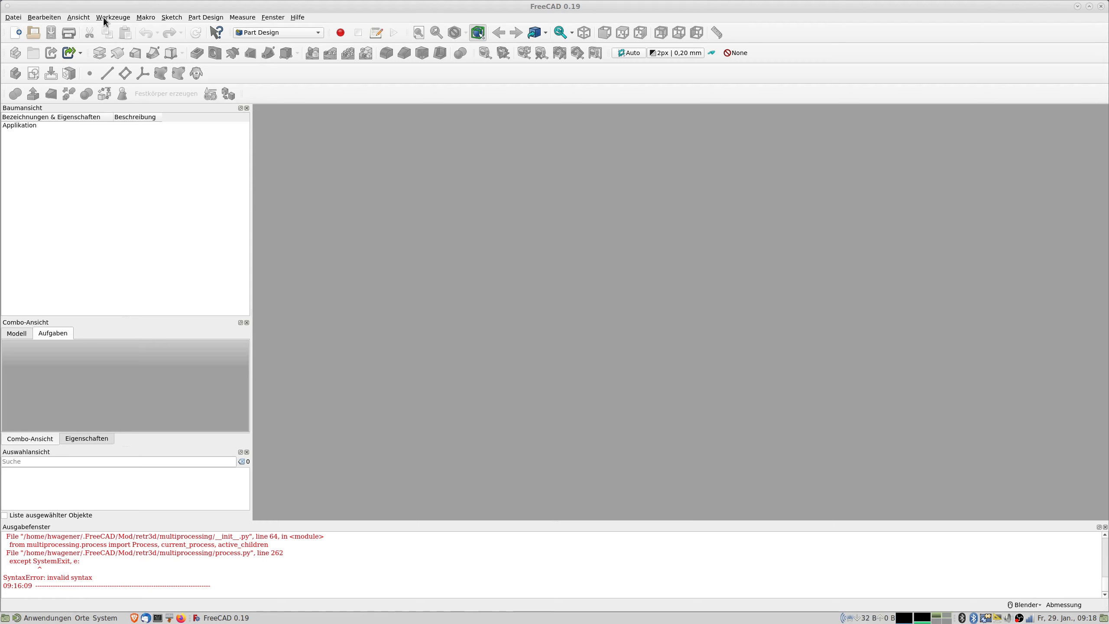
Step: Create a new empty document
click(19, 17)
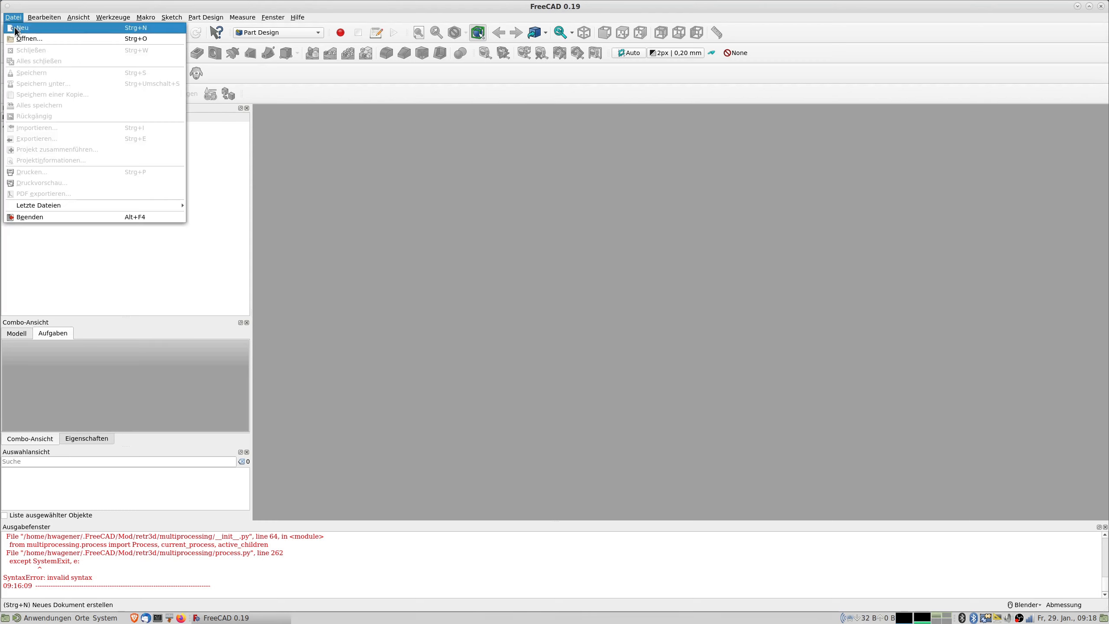
click(16, 29)
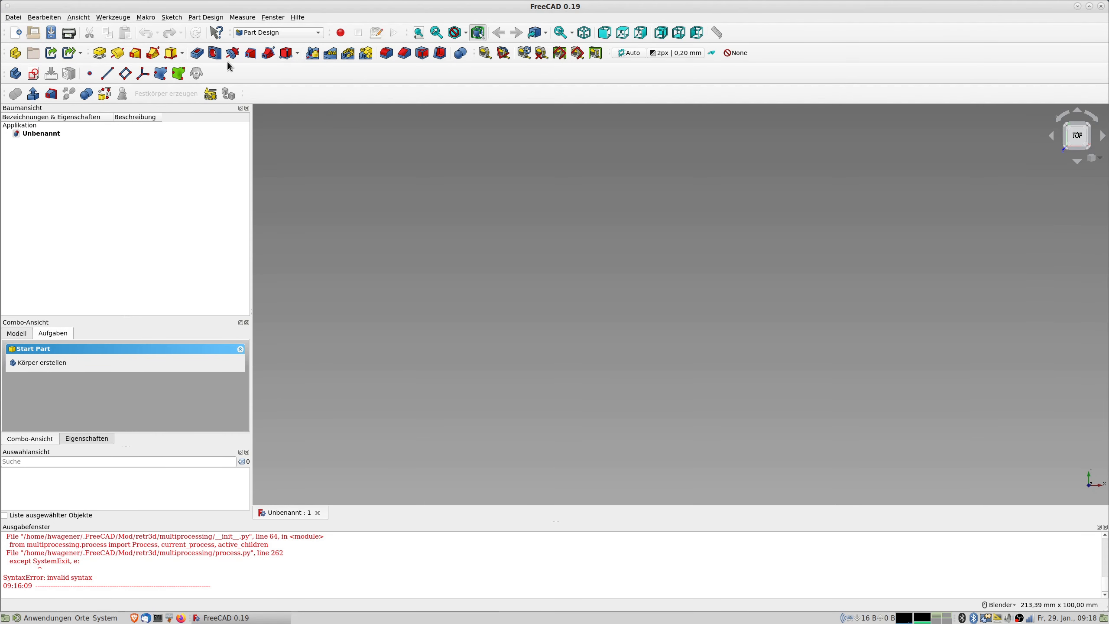
Step: In the macro customization settings, choose Alias_Manager.FCMacro and give it the menu text "Alias-Manager"
click(113, 18)
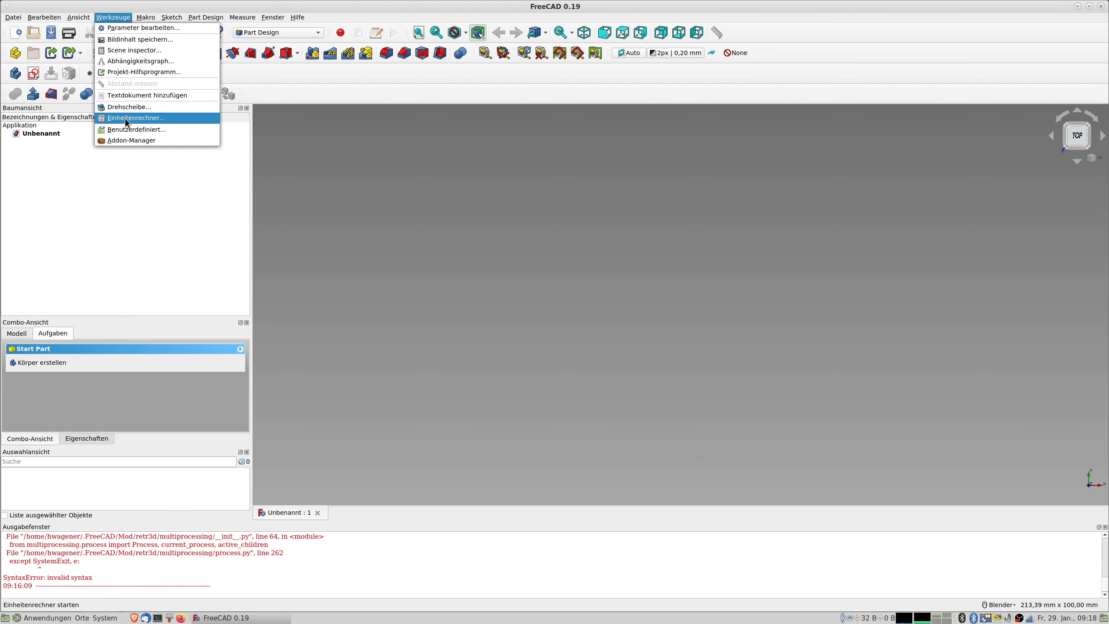
click(141, 131)
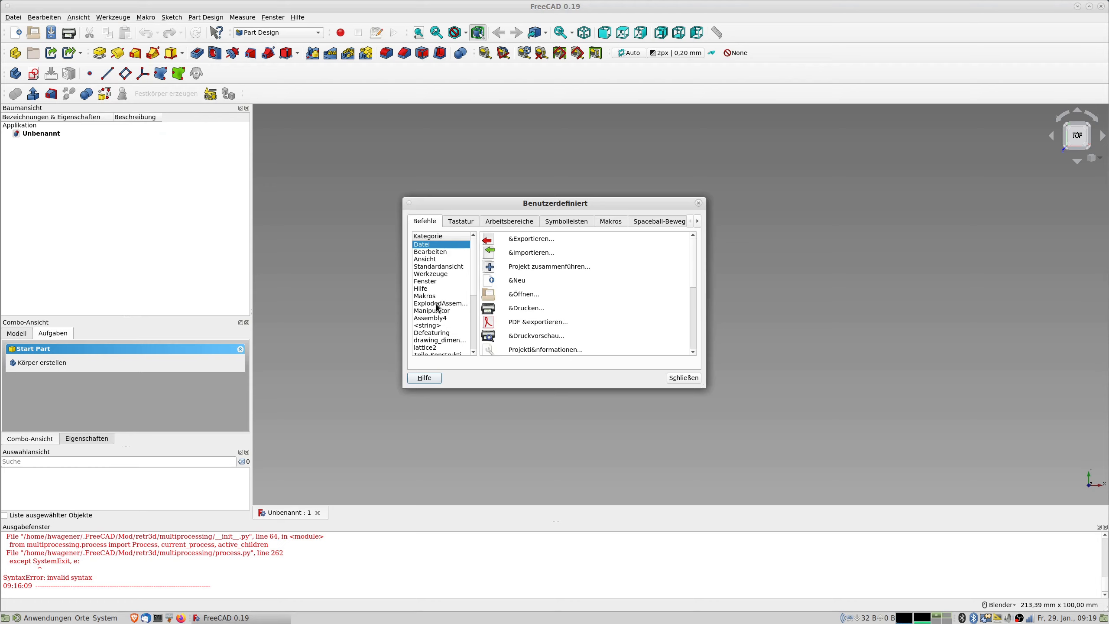
click(614, 222)
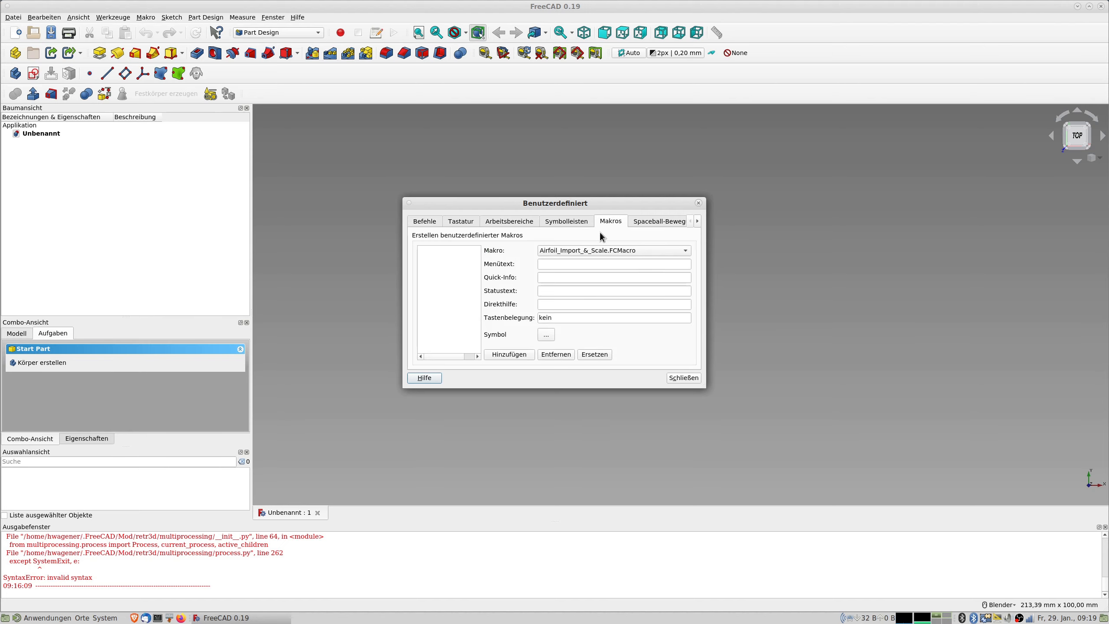
click(665, 251)
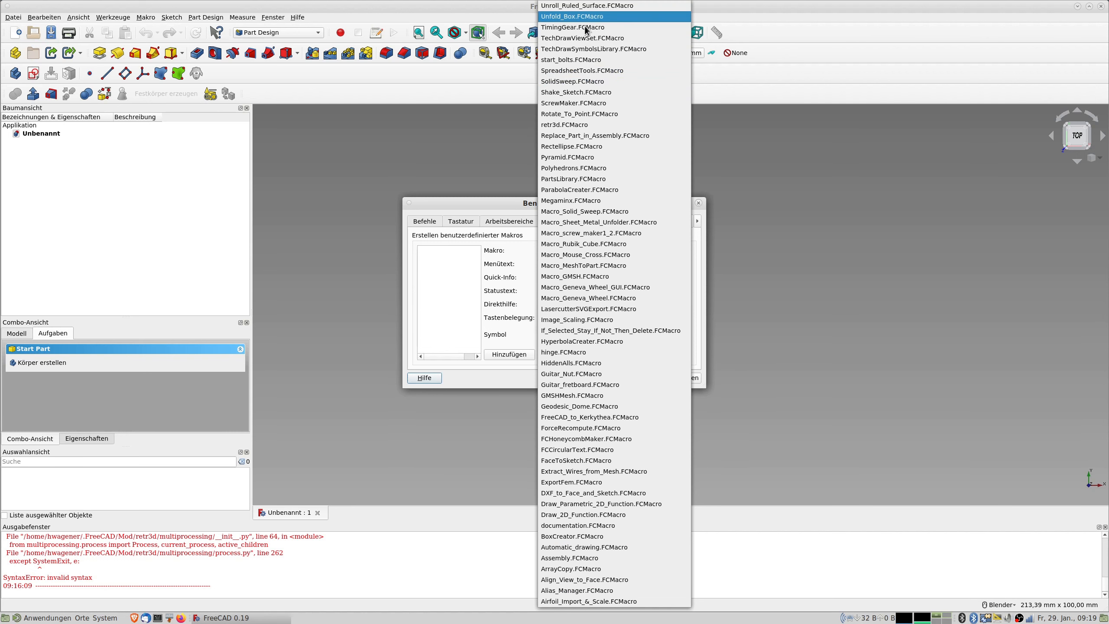
click(586, 592)
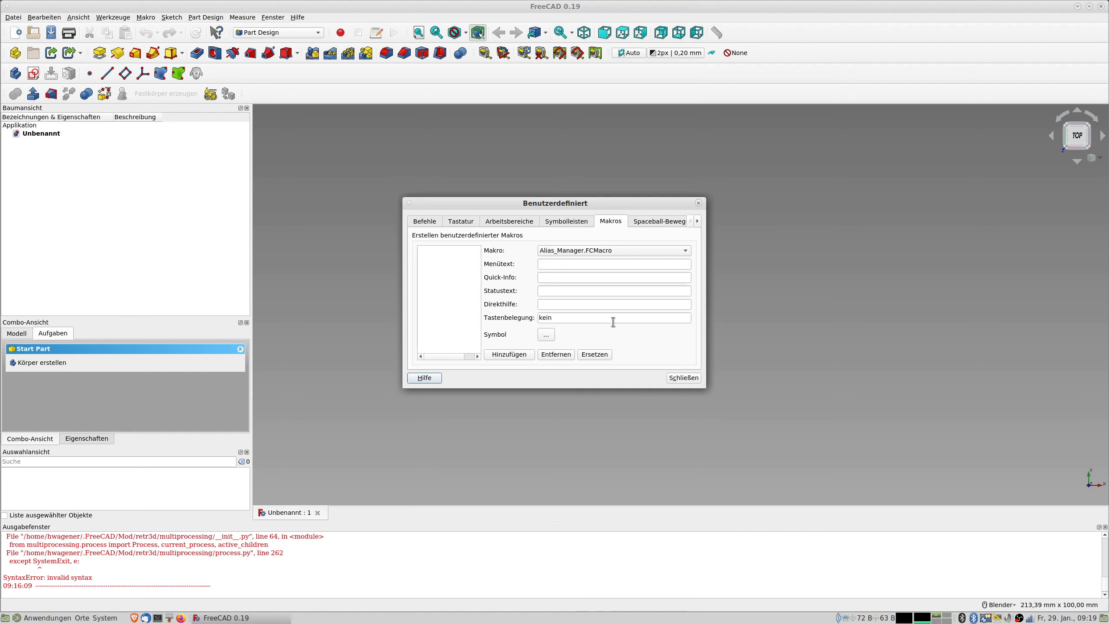
click(557, 265)
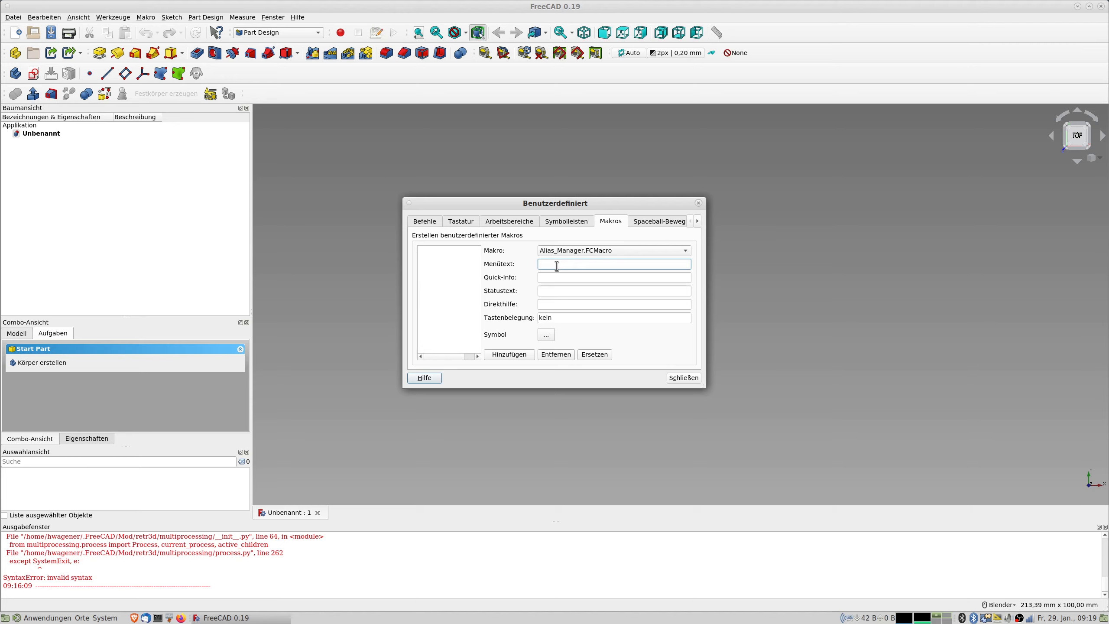
text(Alias-Manager)
Step: Assign the Alias Manager tag-and-pencil icon to the macro command and add it to the custom macros
click(546, 333)
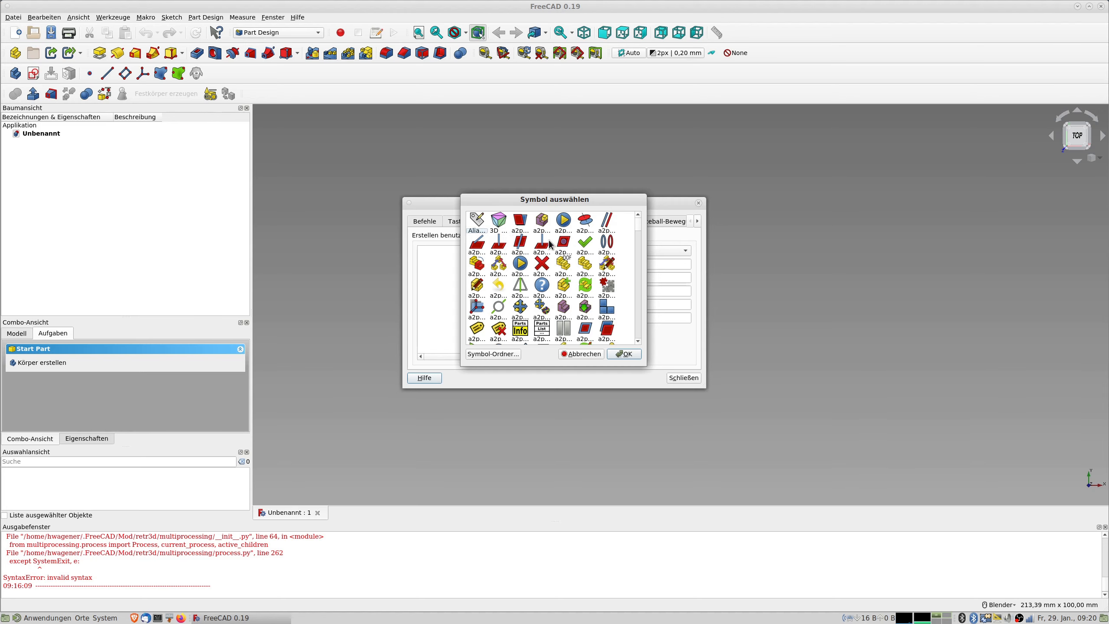
click(494, 354)
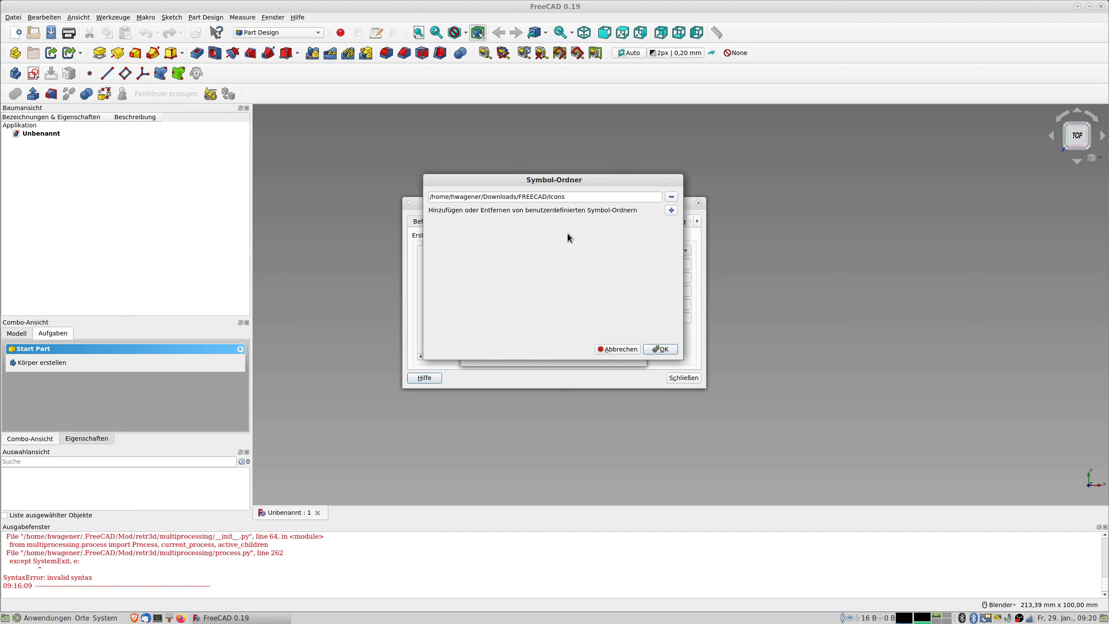
click(617, 348)
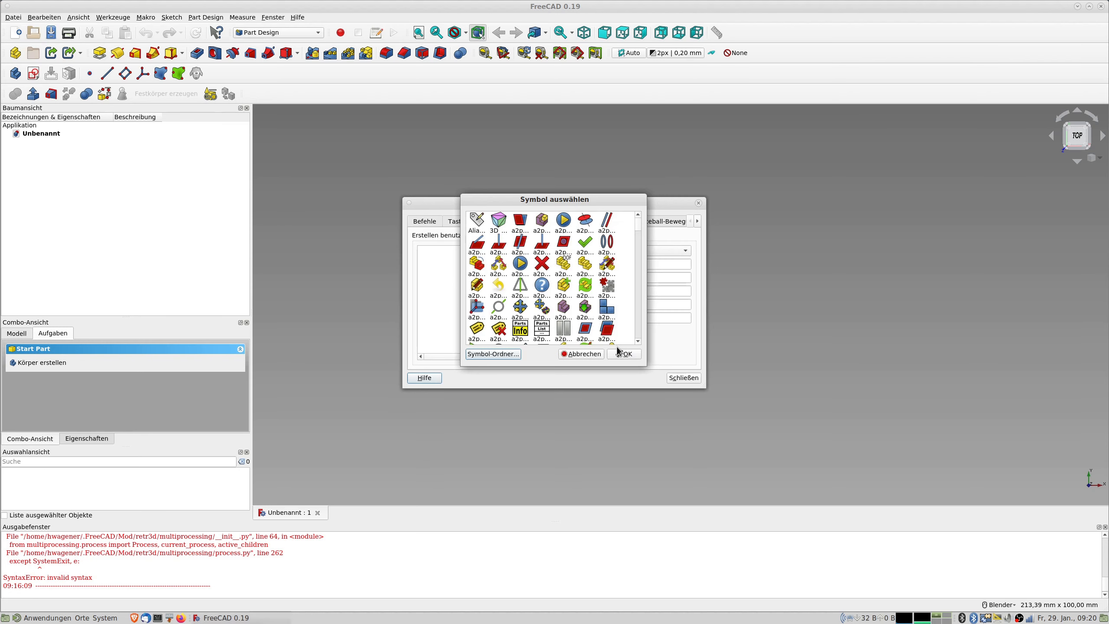
click(477, 220)
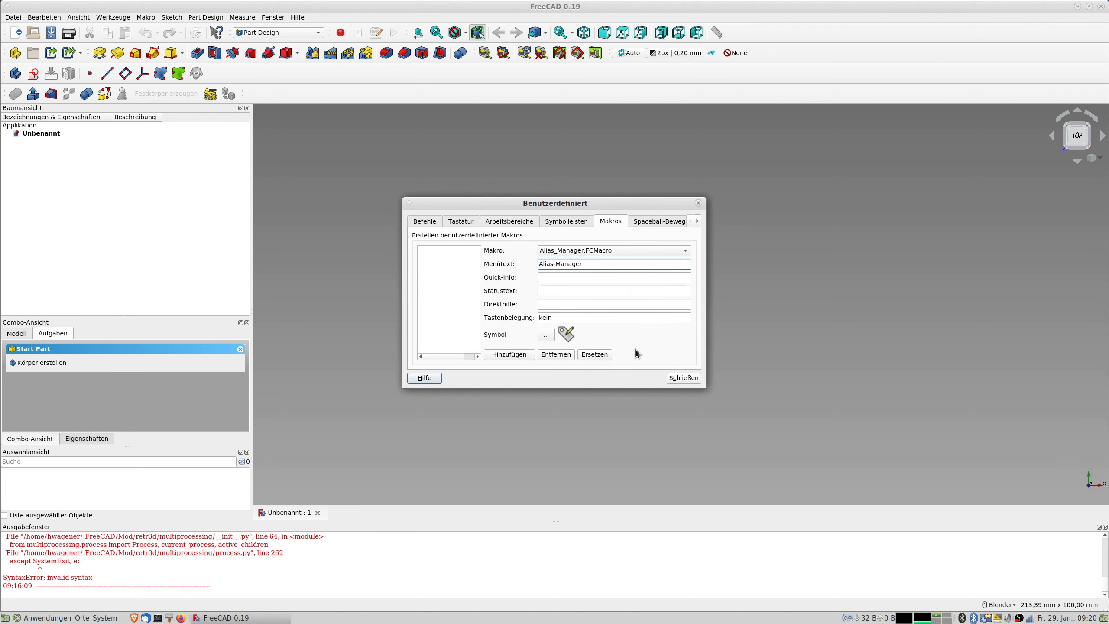
click(504, 353)
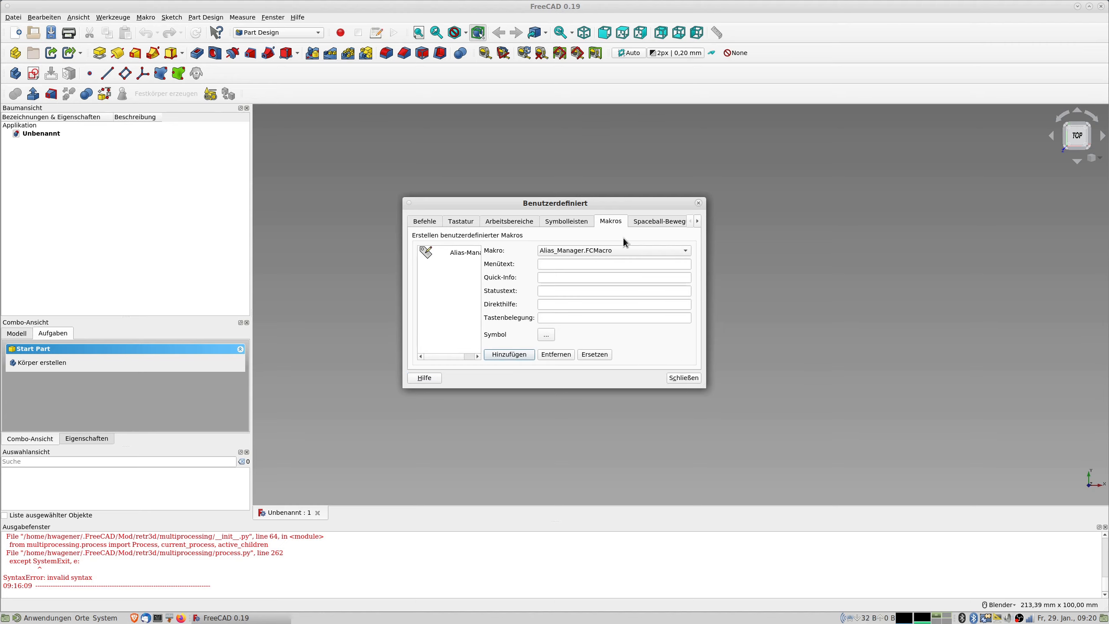
Step: Delete the custom toolbar "Part-Design Addons" from the Part Design workbench
click(577, 221)
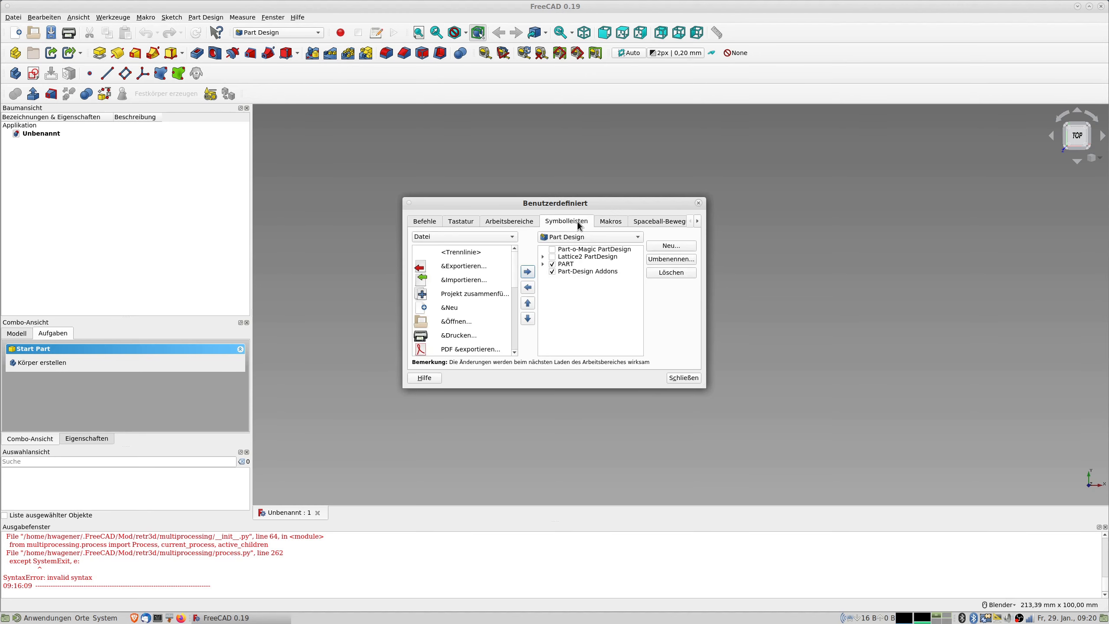
click(573, 271)
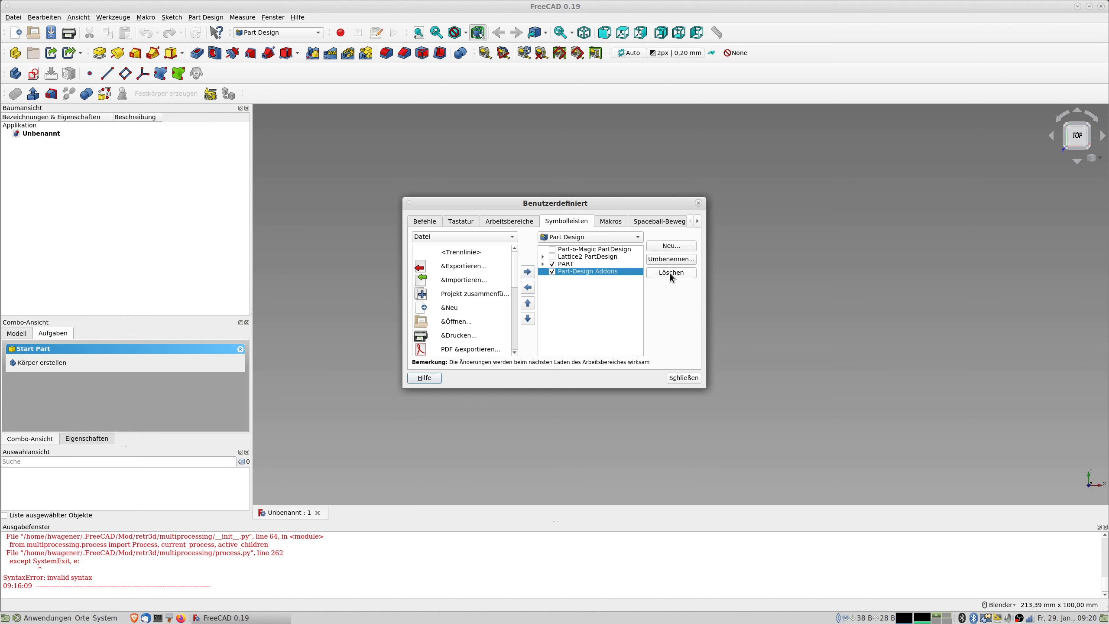
click(669, 272)
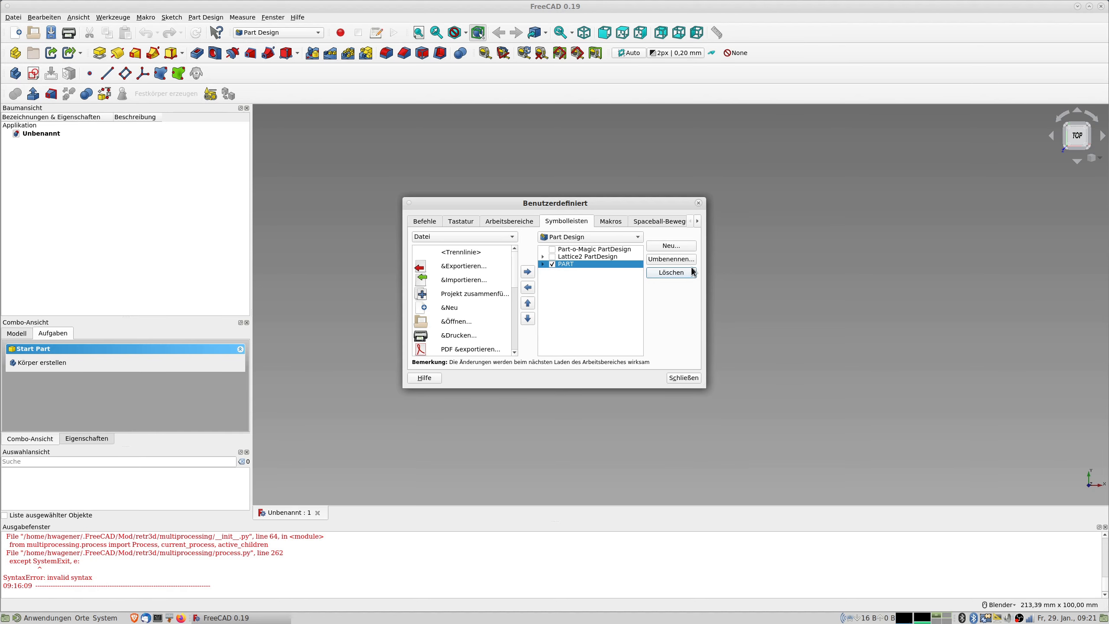
Step: Create a new custom Part Design toolbar named "Addons"
click(668, 246)
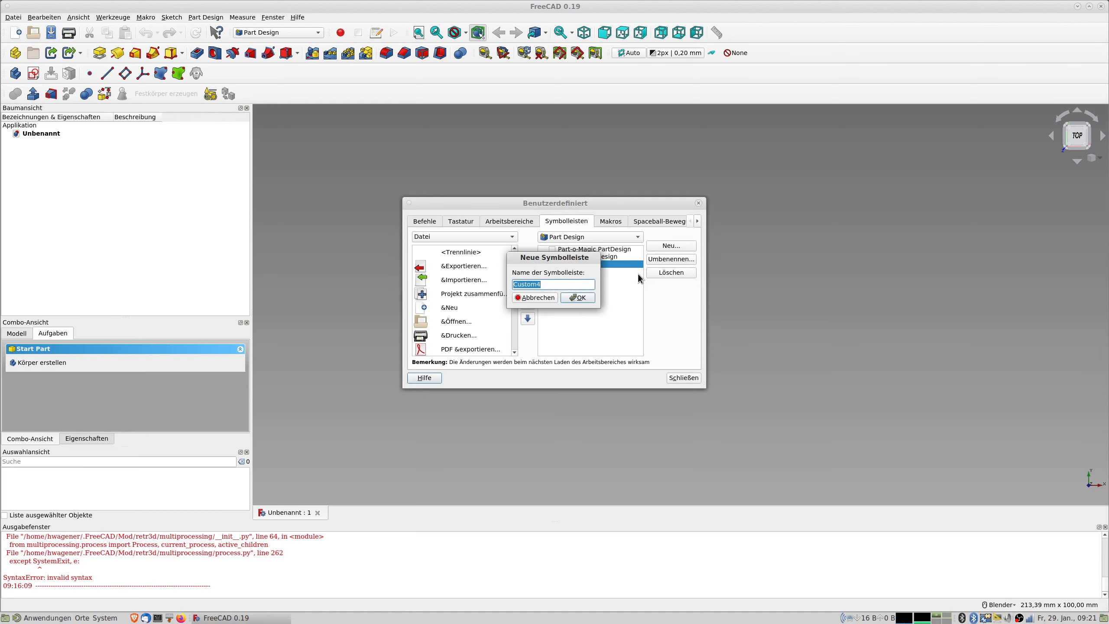
text(Addons)
click(582, 298)
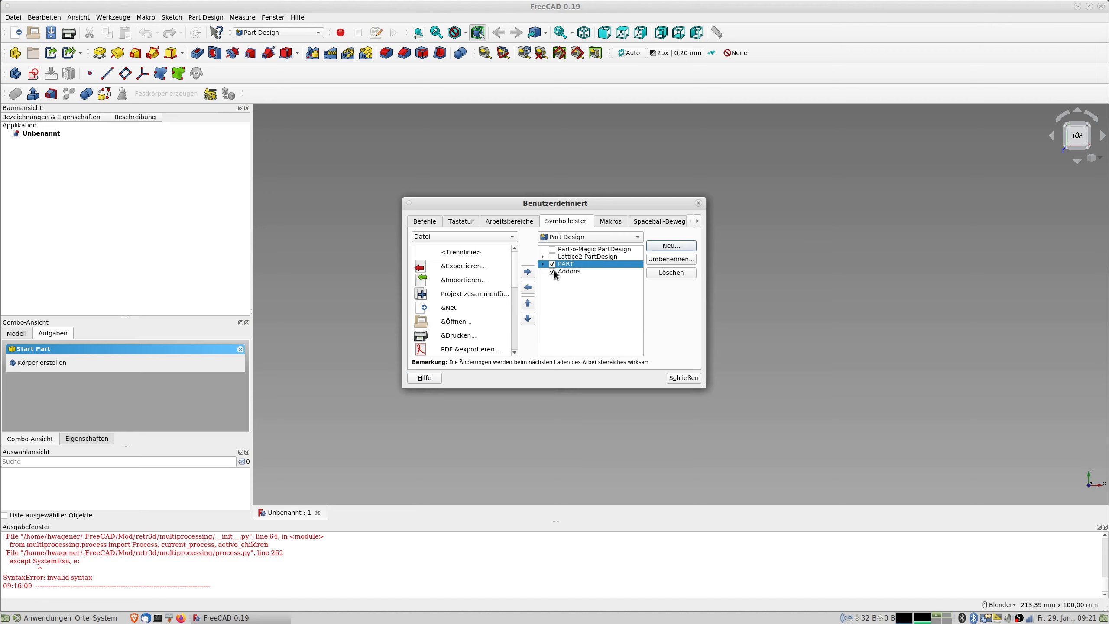
Step: Add the Alias-Manager command from the Makros category to the Addons toolbar and close the customization dialog
click(568, 271)
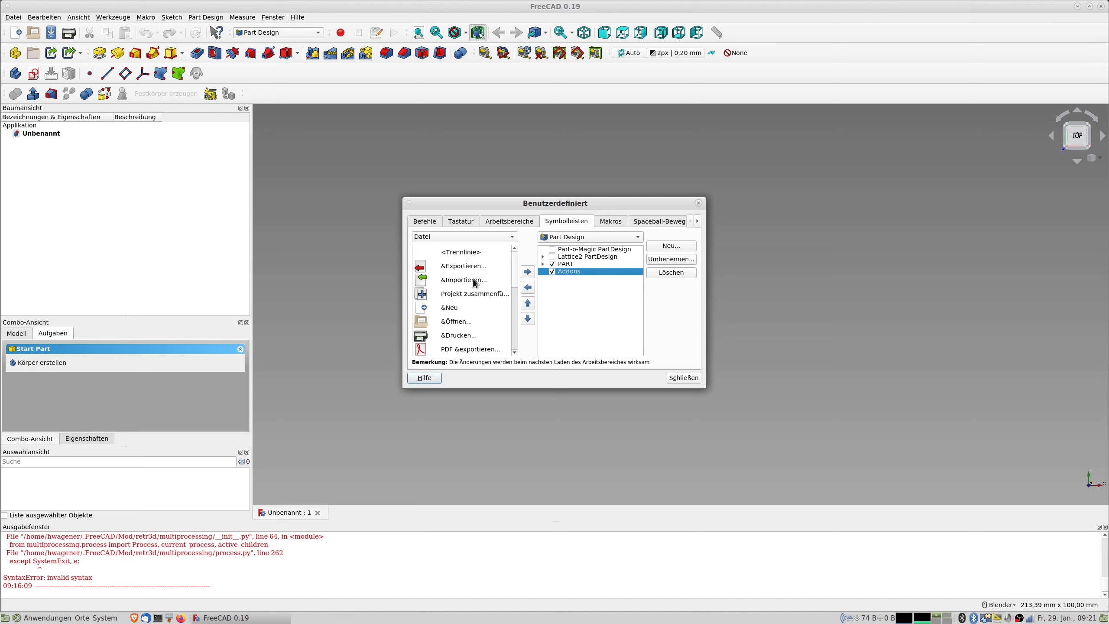
click(510, 240)
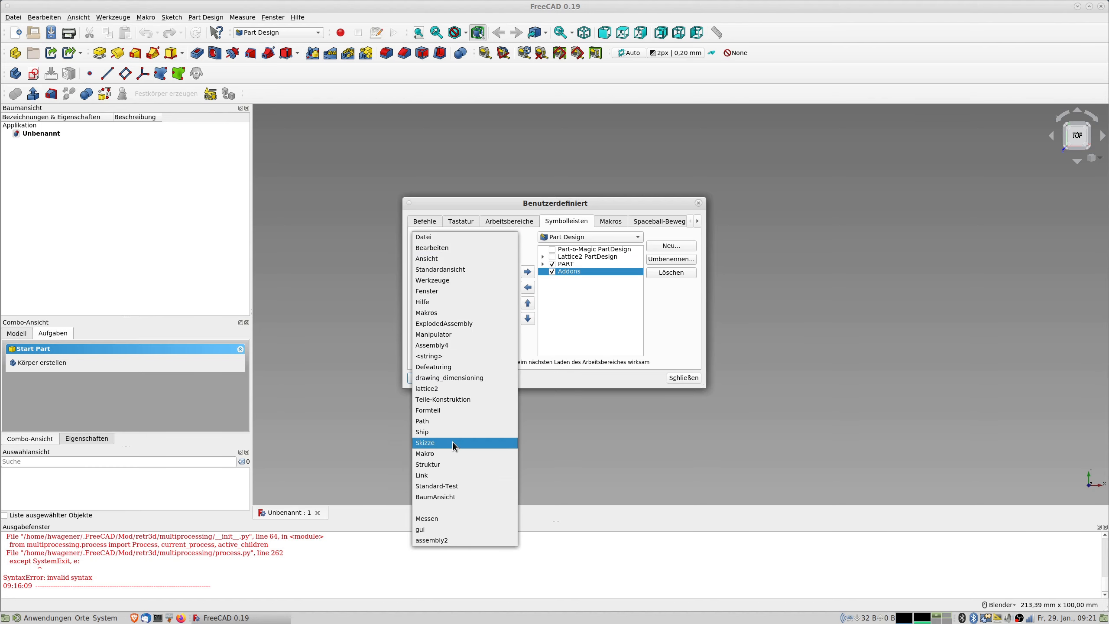
click(444, 455)
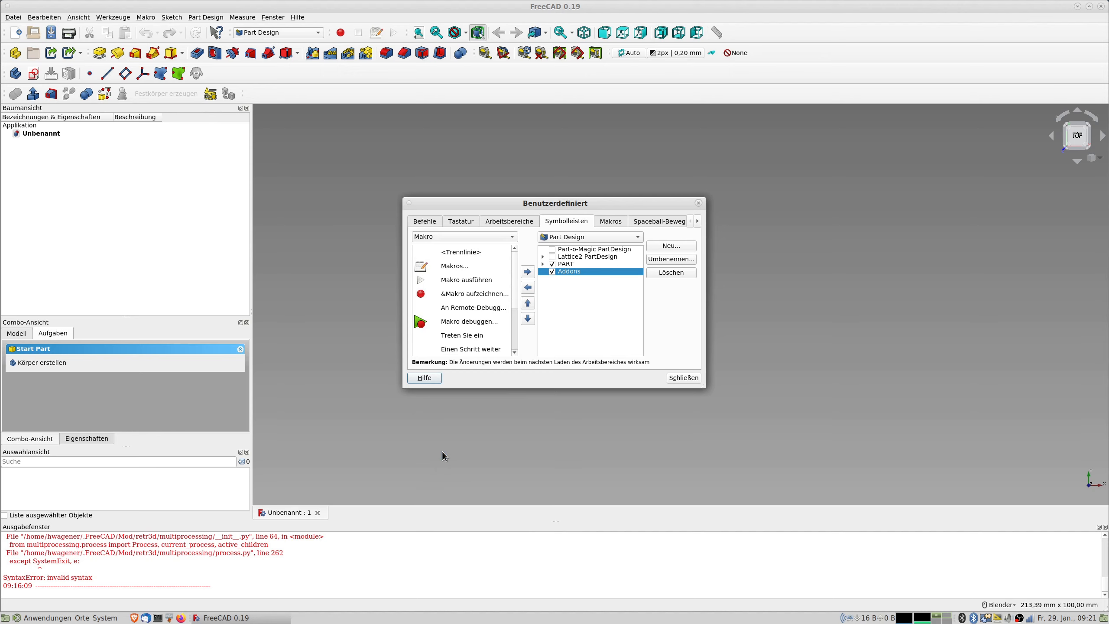
click(512, 238)
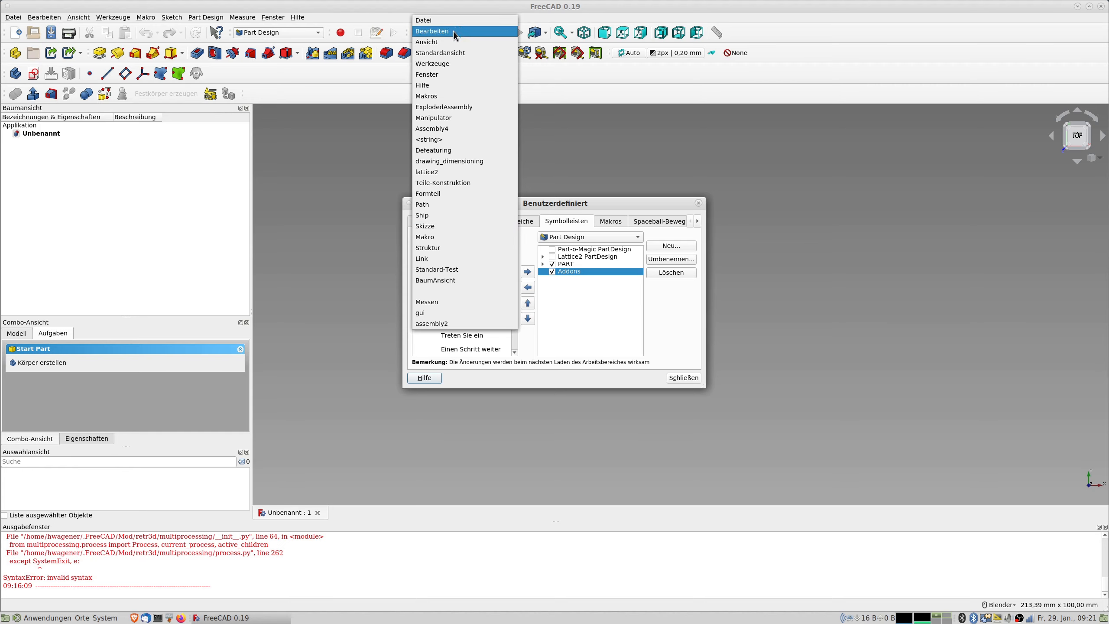
click(438, 97)
click(423, 270)
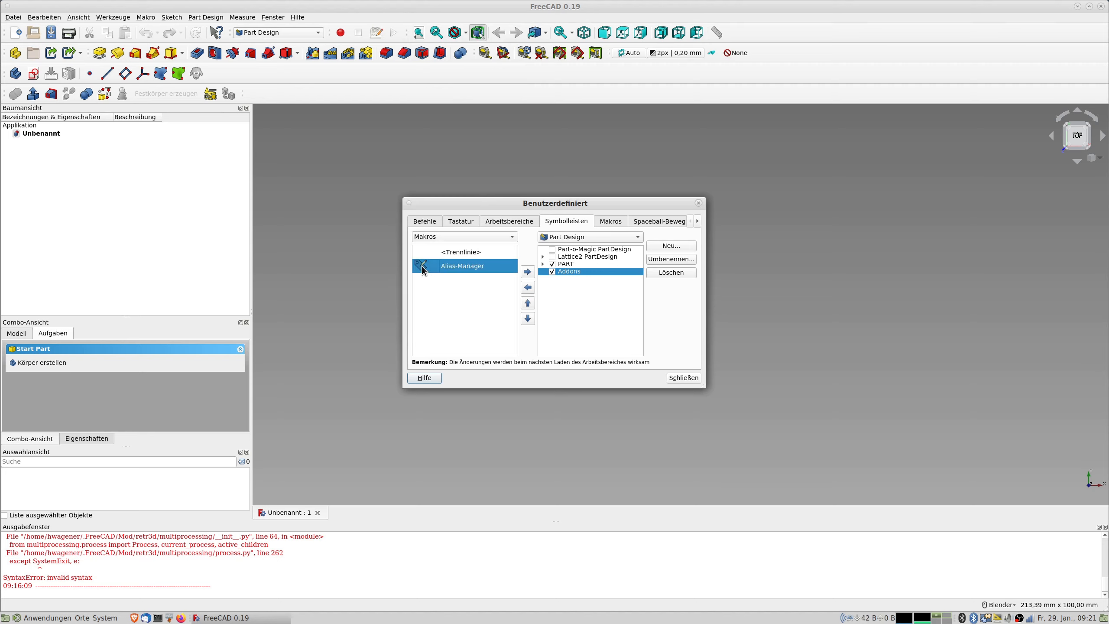
click(528, 275)
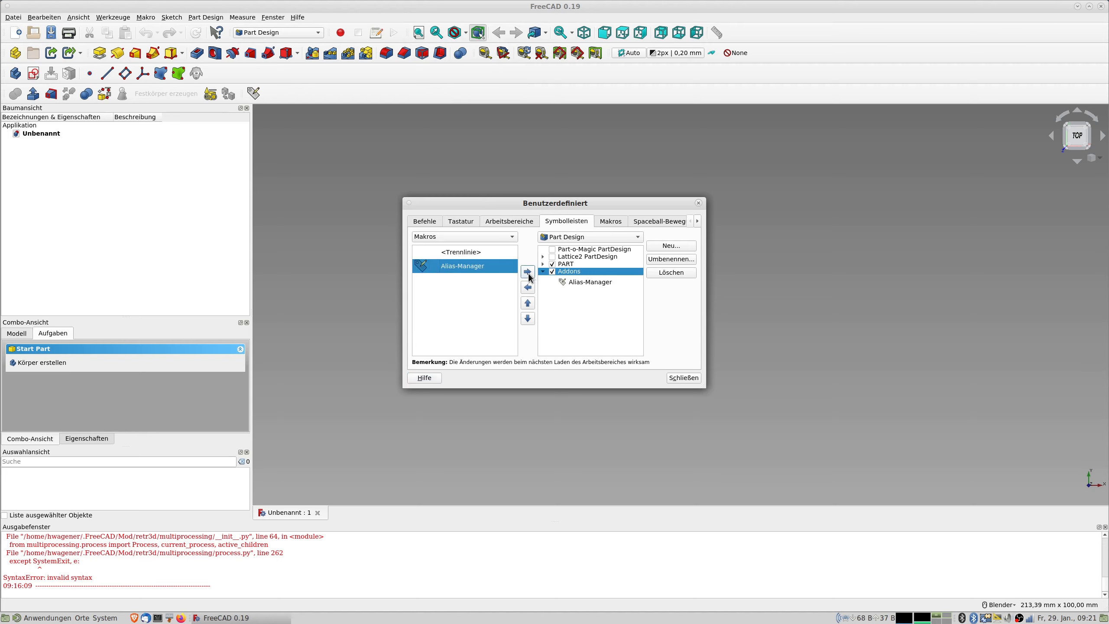
click(684, 378)
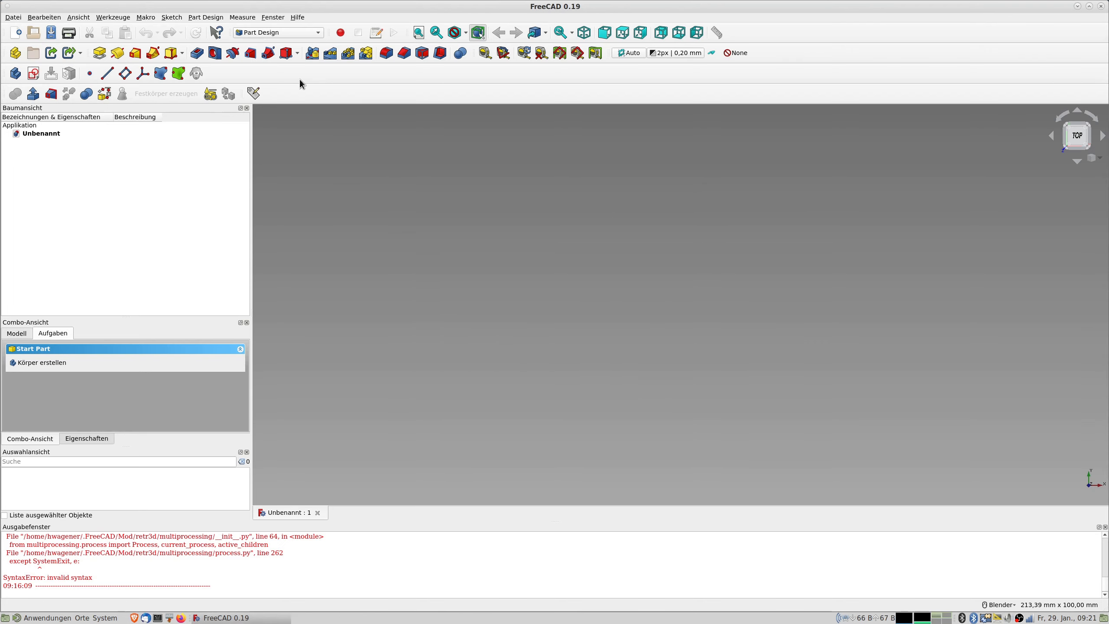
Step: Move the Addons toolbar with the Alias Manager command up one row, beside the datum and sketch tools
drag(247, 96, 211, 73)
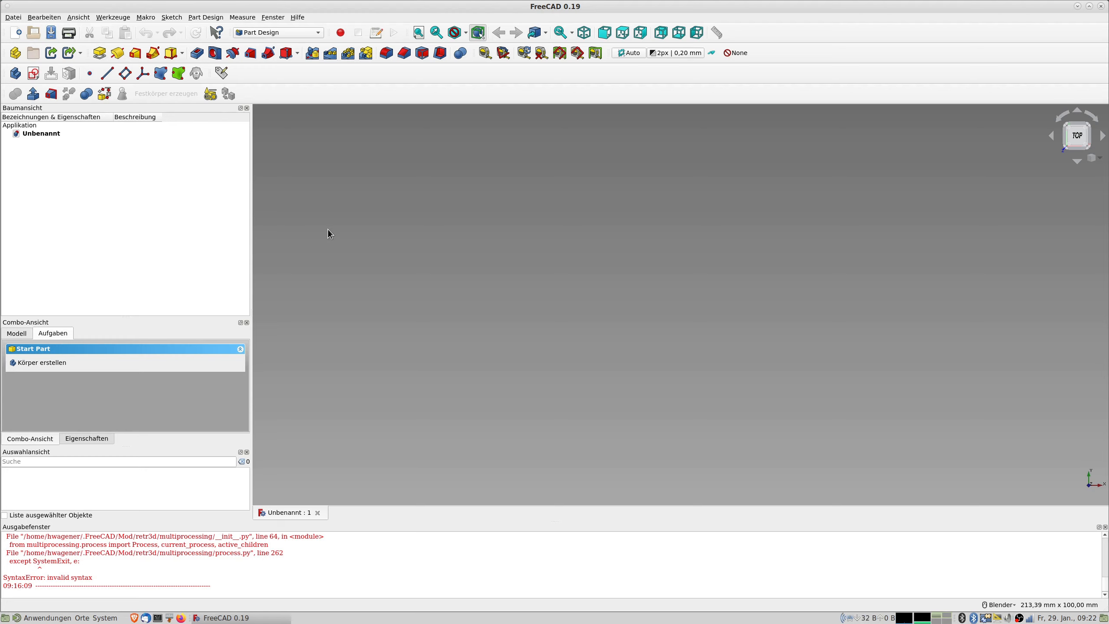
Step: Create a new spreadsheet in the Spreadsheet workbench and return to the Part Design workbench
click(259, 36)
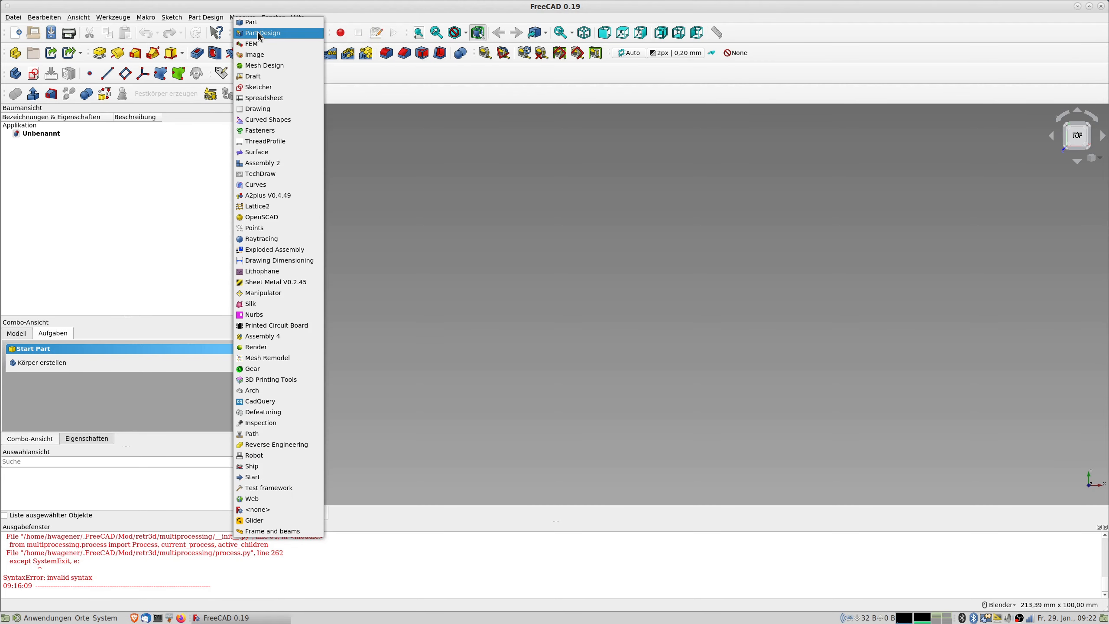
click(265, 98)
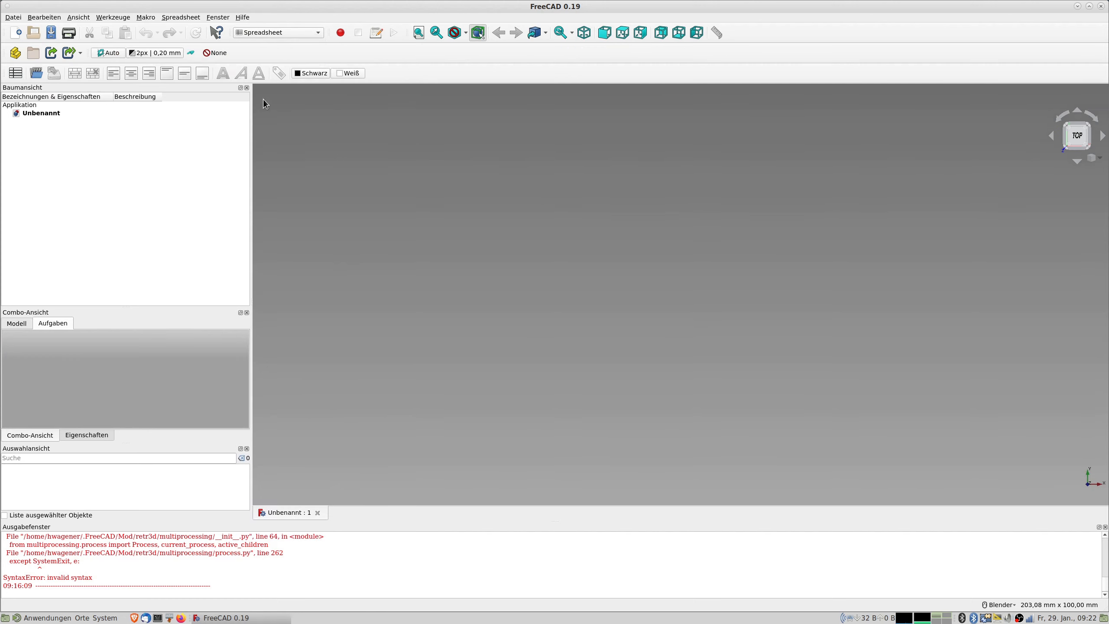
click(13, 77)
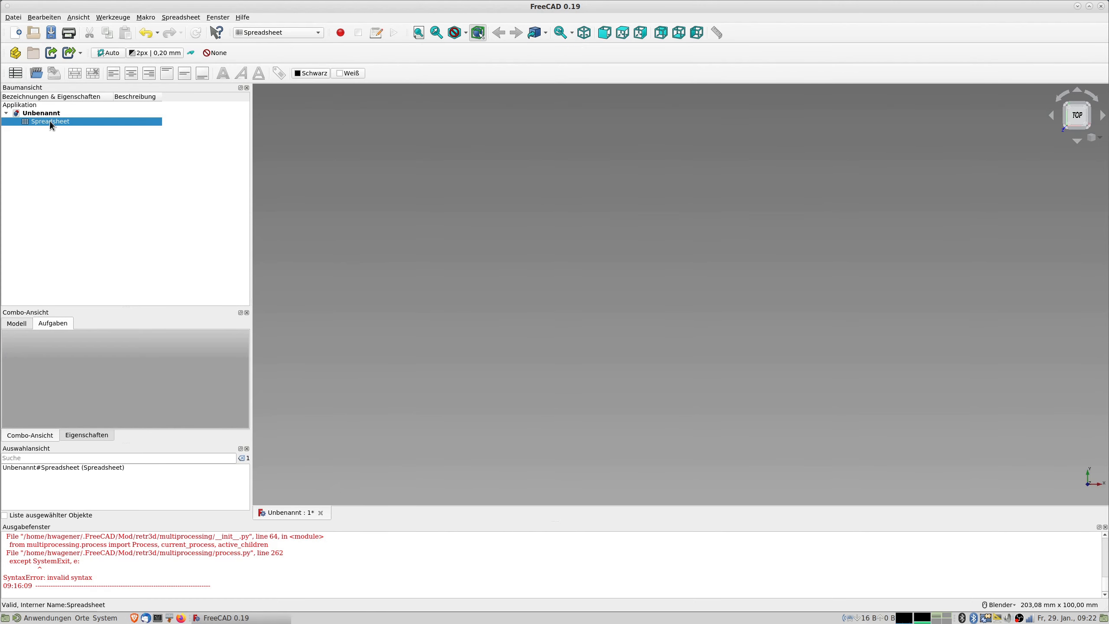
click(258, 33)
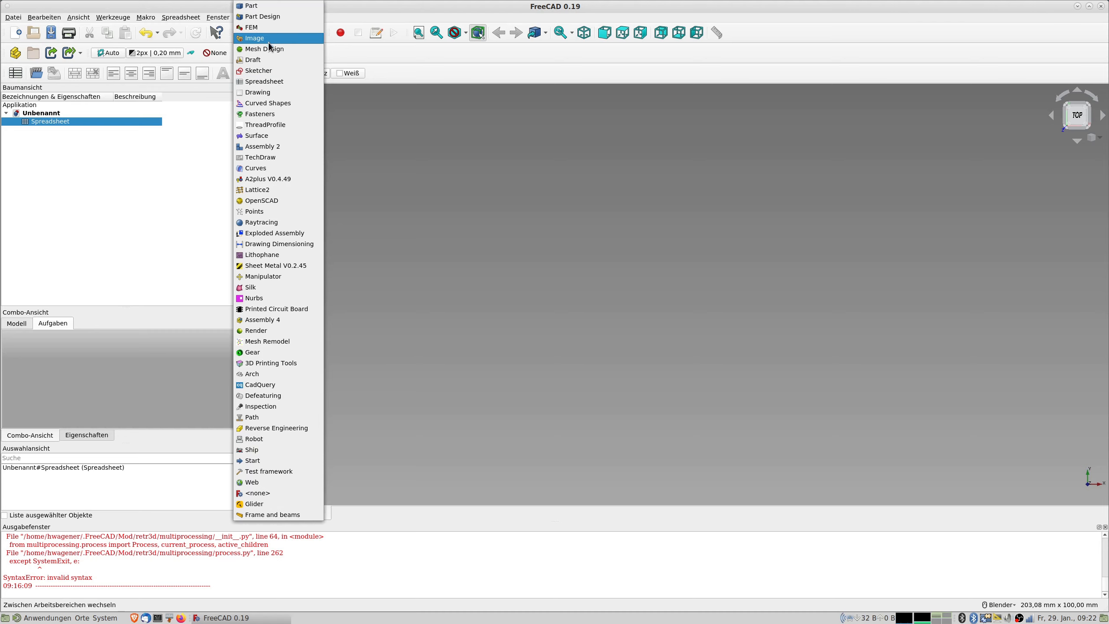
click(260, 19)
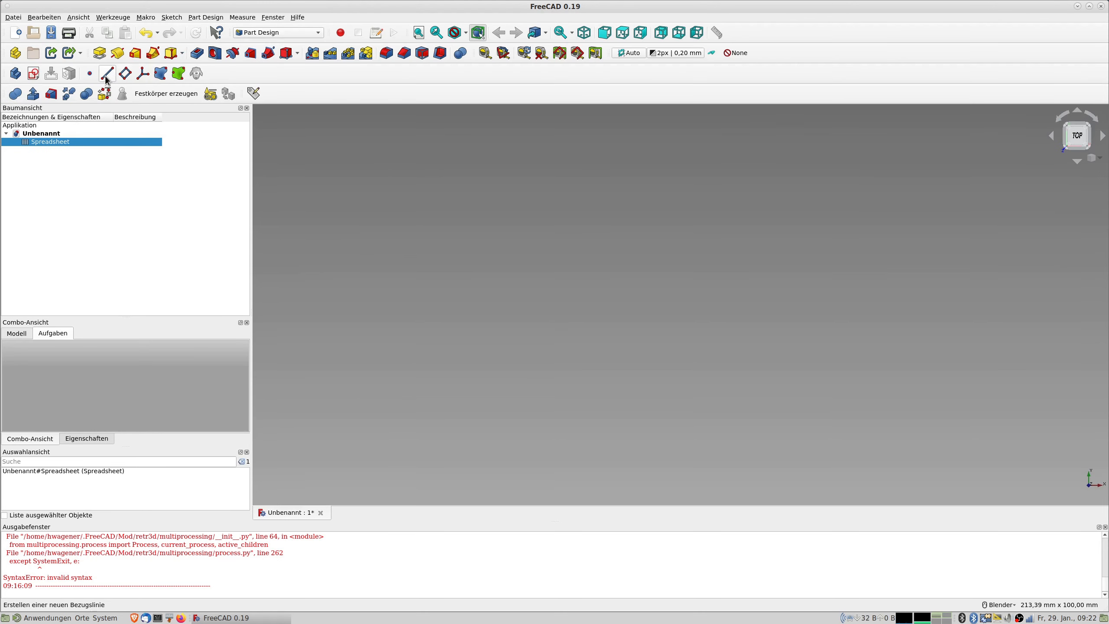
Step: Rename the new spreadsheet as aaa and open it
click(38, 142)
text(aa)
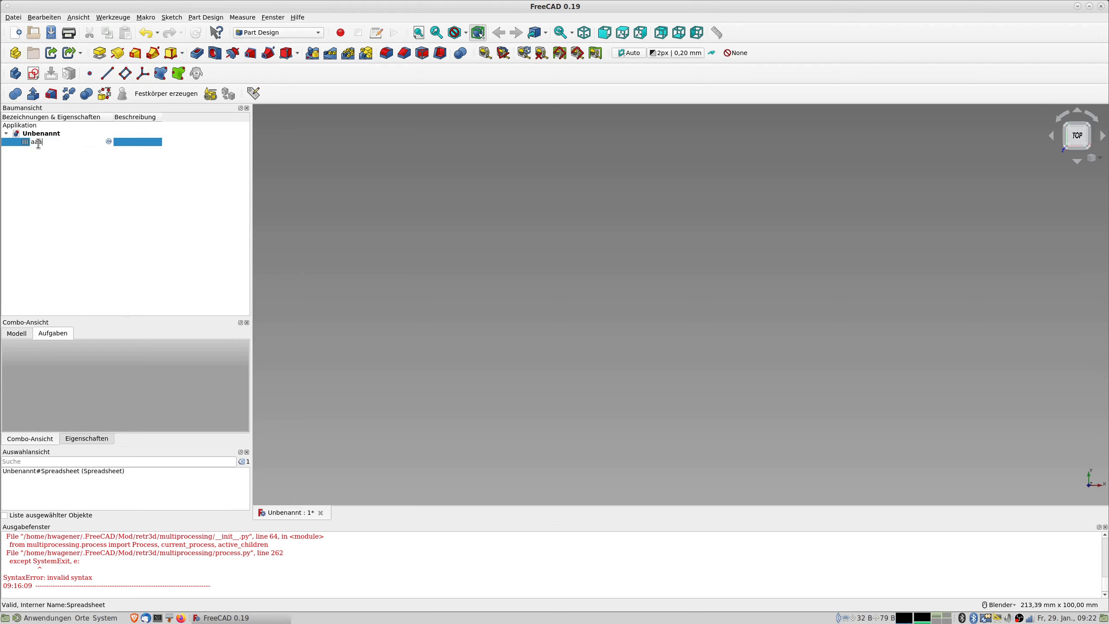
text(a)
key(Return)
double_click(37, 141)
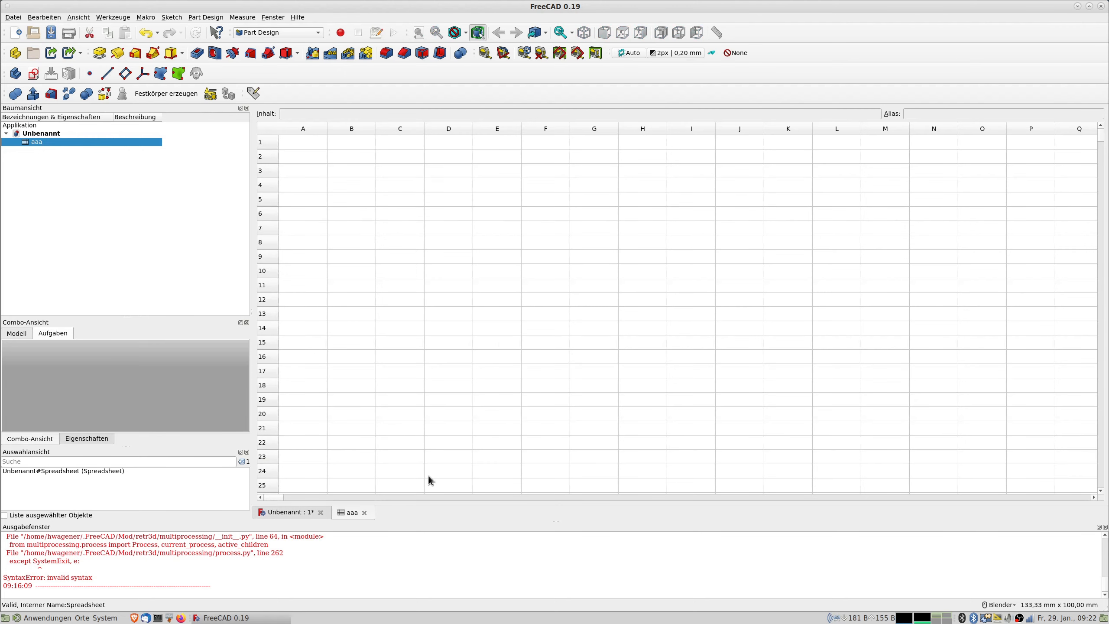
Step: Tile the 3D view and the aaa sheet side by side, with a narrow sheet and a wide 3D view
click(284, 512)
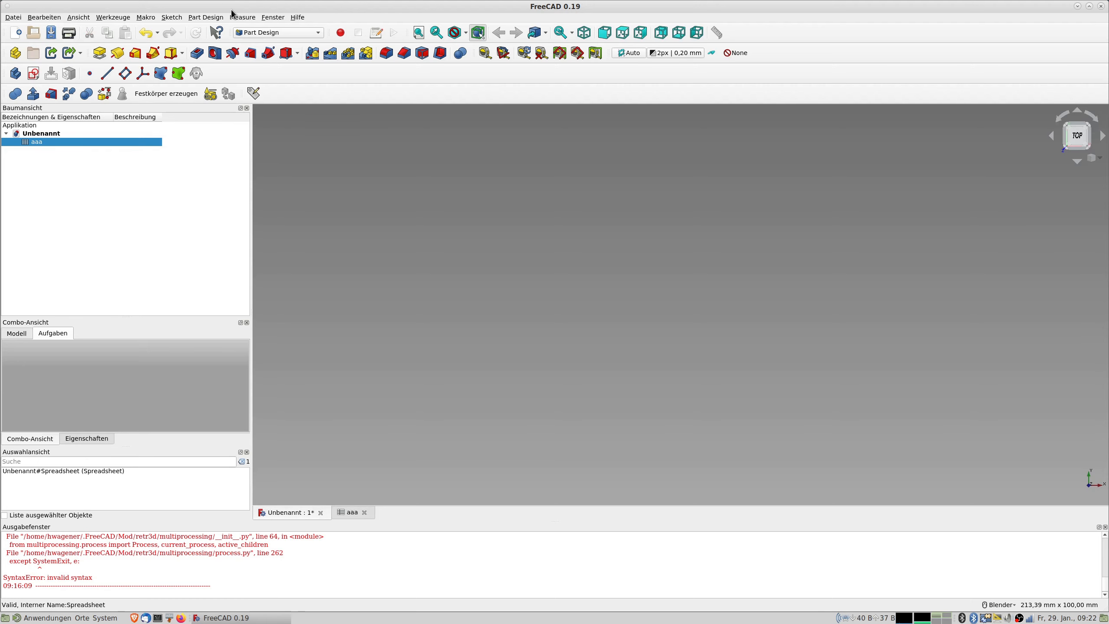
click(274, 17)
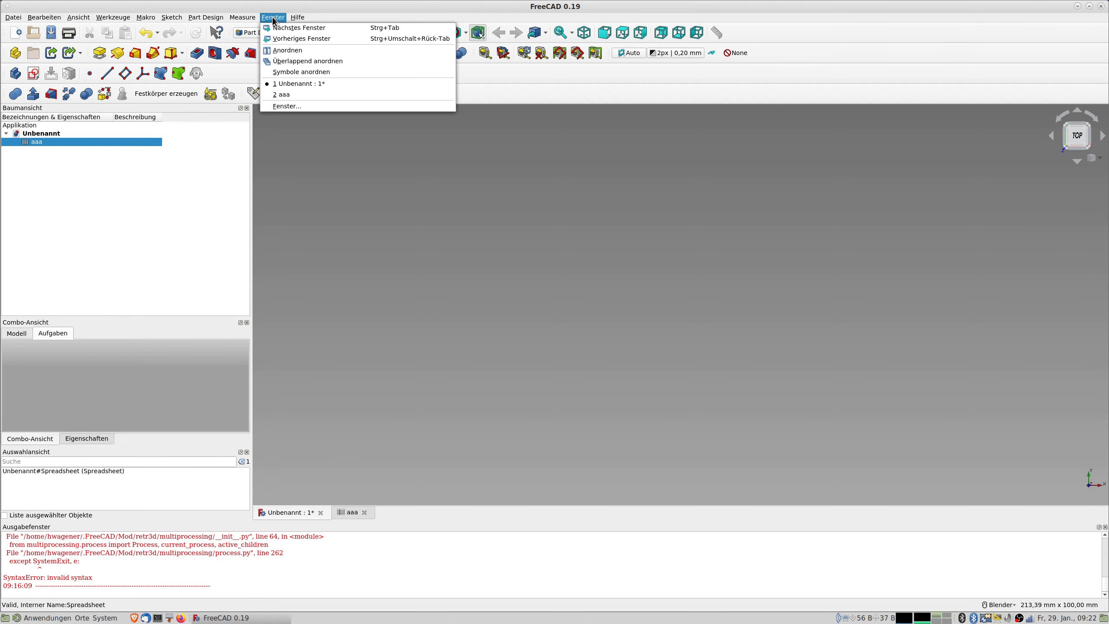
click(288, 55)
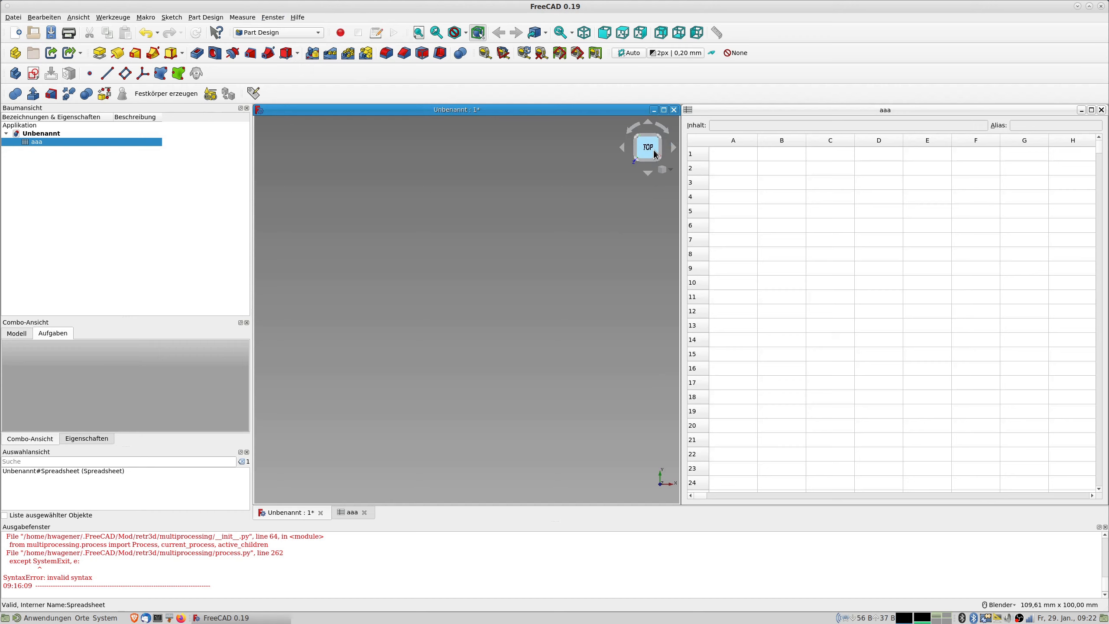
drag(682, 153, 953, 181)
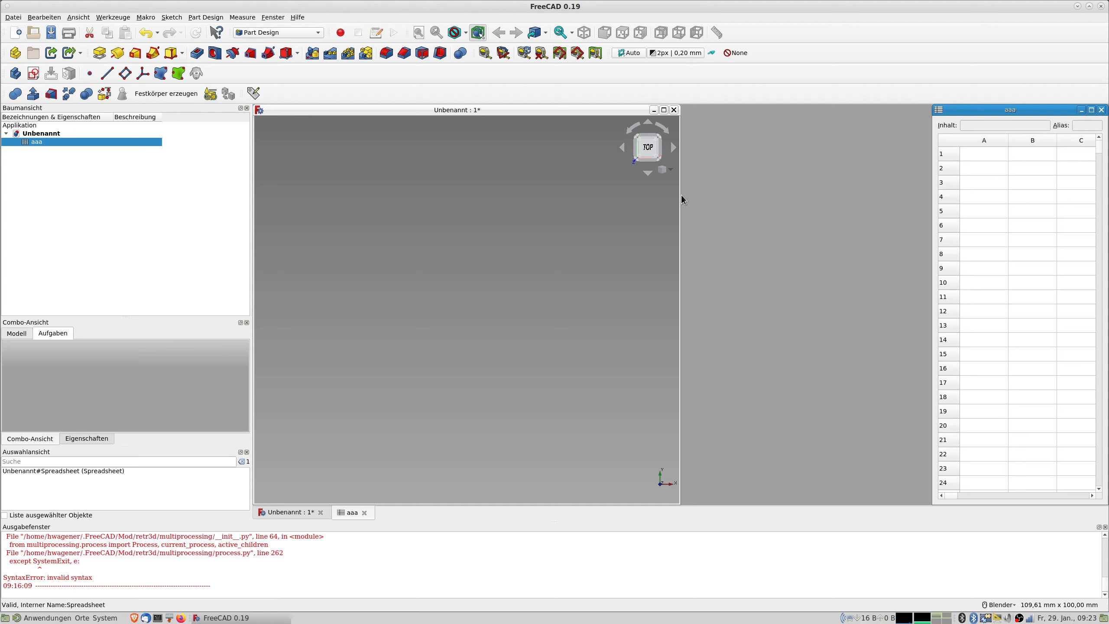
drag(681, 197, 930, 229)
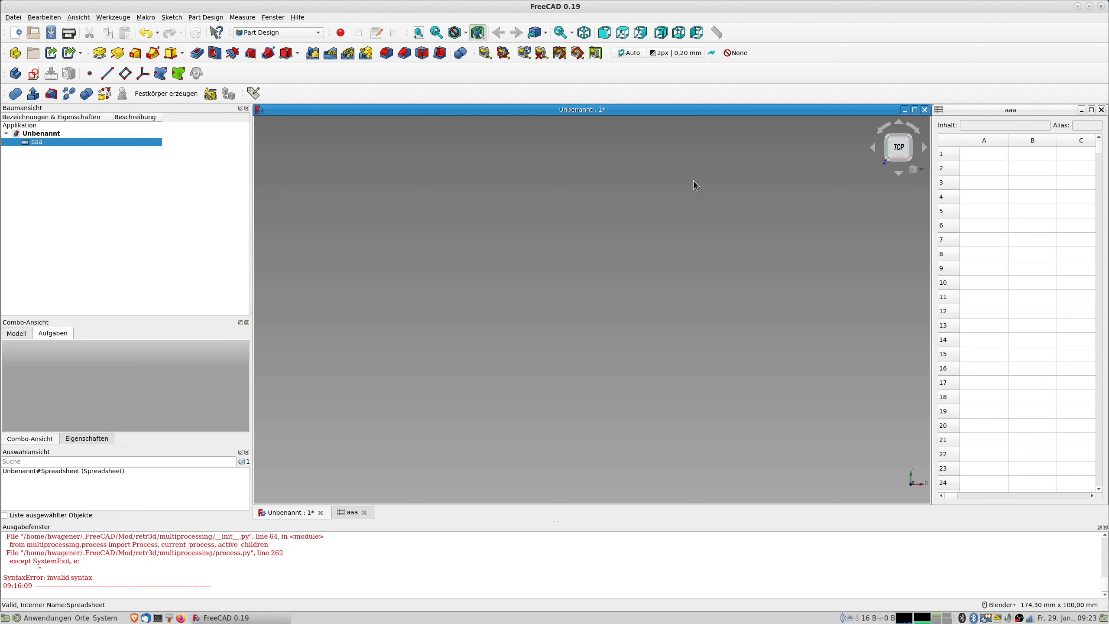
Step: Enter the labels breite, laenge and hoehe in cells A2 to A4 of the aaa sheet
click(973, 154)
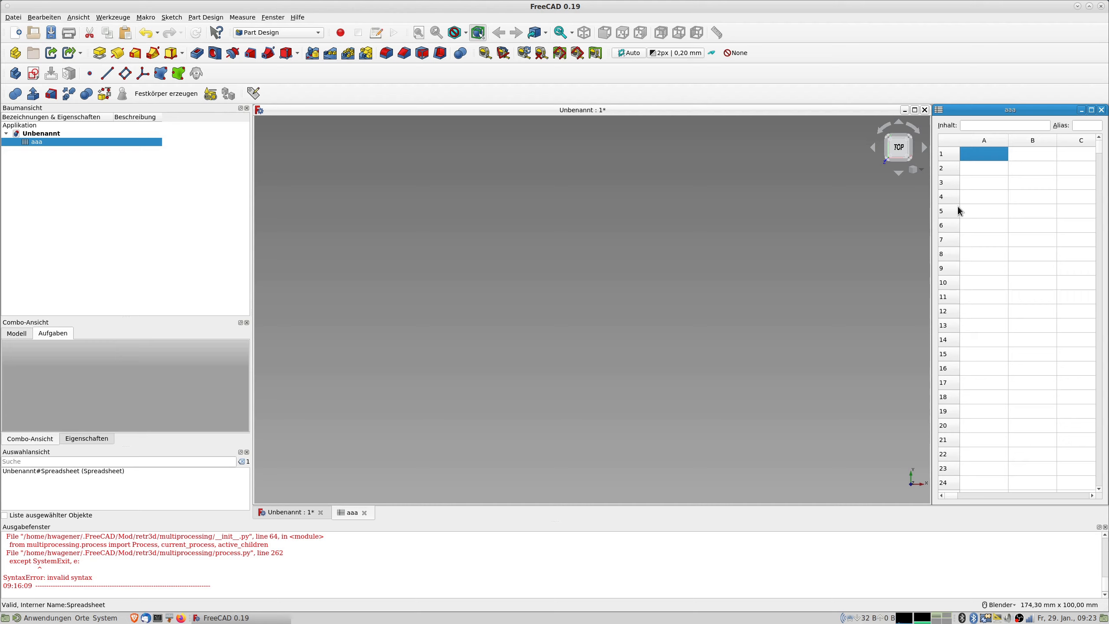
key(Down)
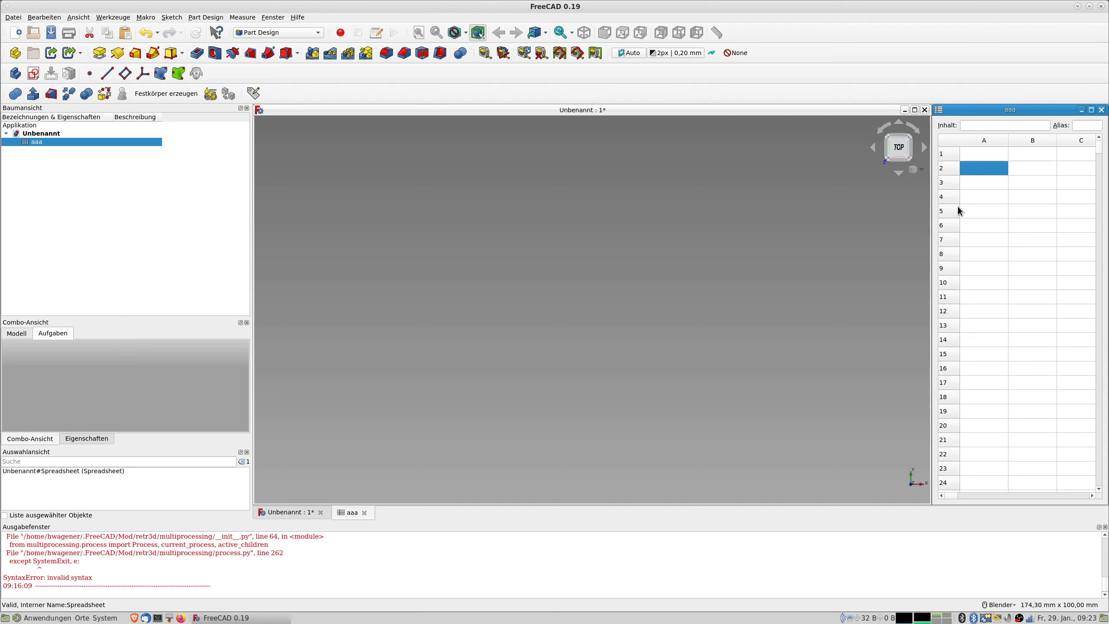
text(bre)
text(ite)
key(Return)
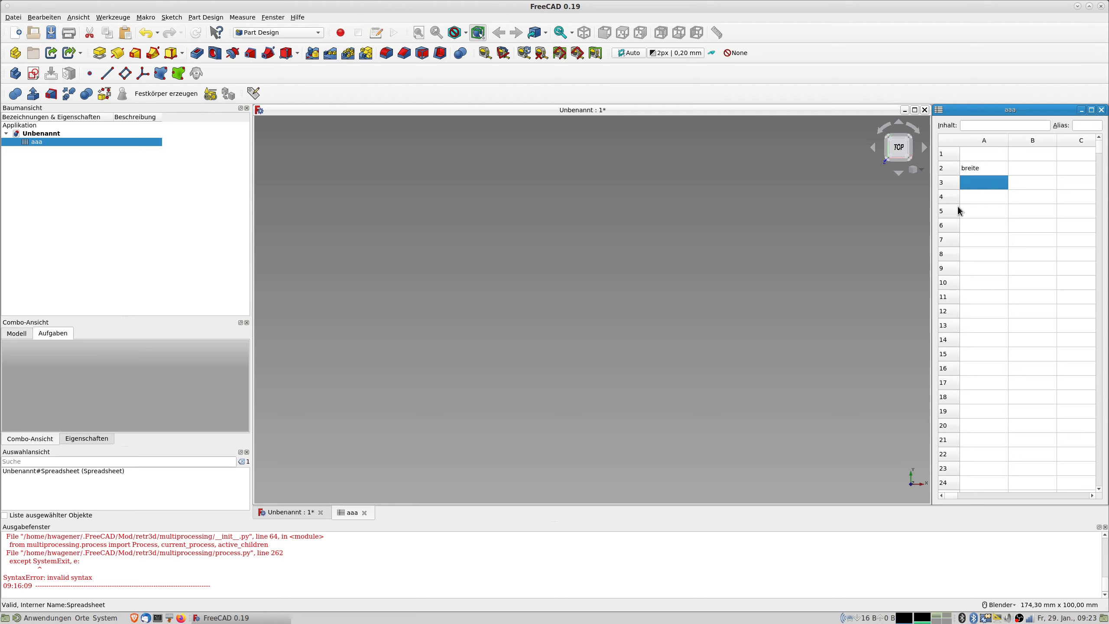
text(h)
key(BackSpace)
text(laenge)
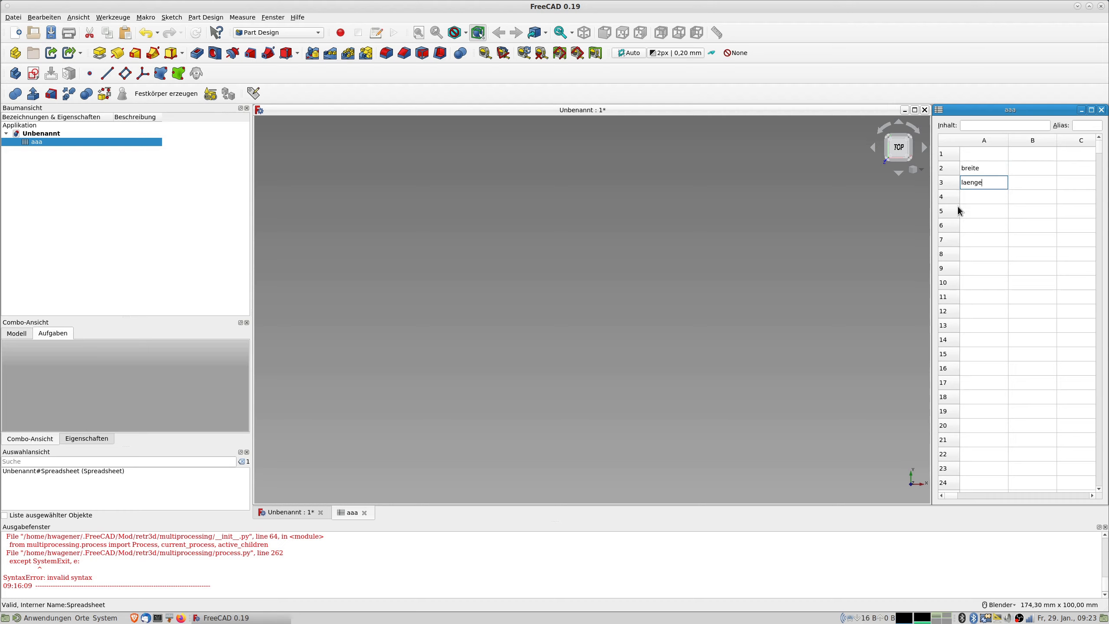
key(Return)
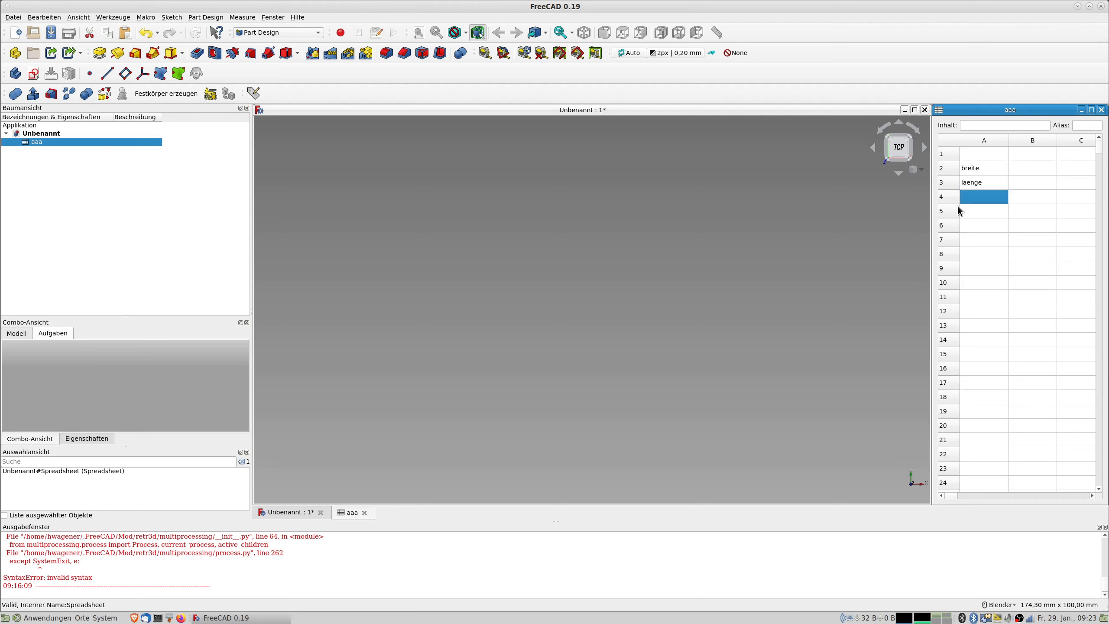
text(hoehe)
key(Return)
Step: Replace the label in cell A3 with tiefe
key(Up)
key(Up)
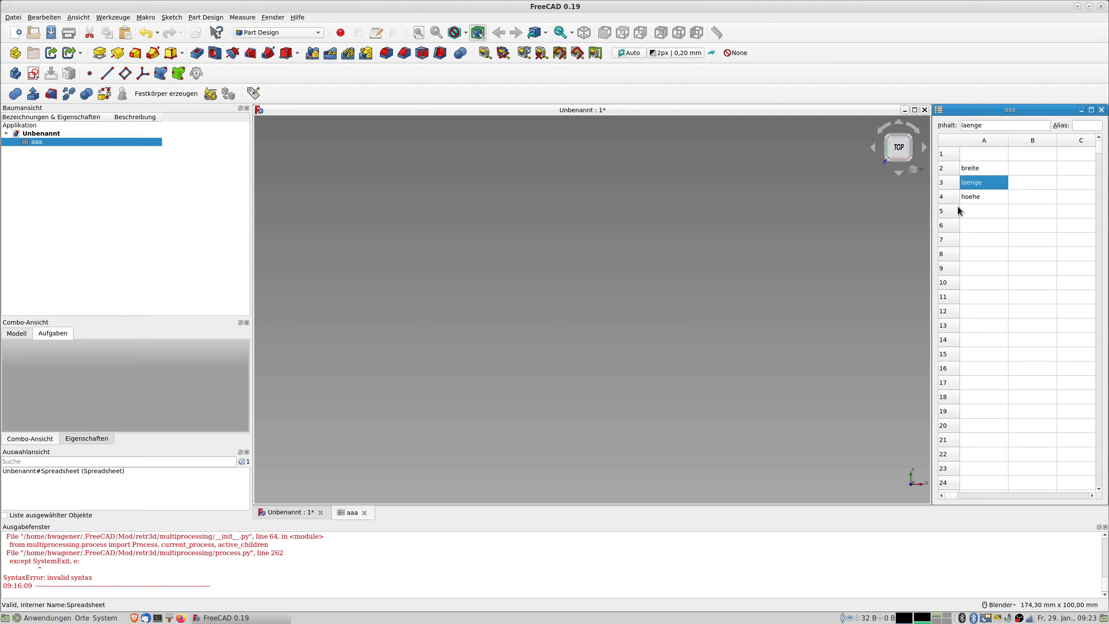
text(tiefe)
key(Return)
Step: Enter the values 30 for breite, 25 for tiefe and 15 for hoehe in cells B2 to B4
key(Up)
key(Up)
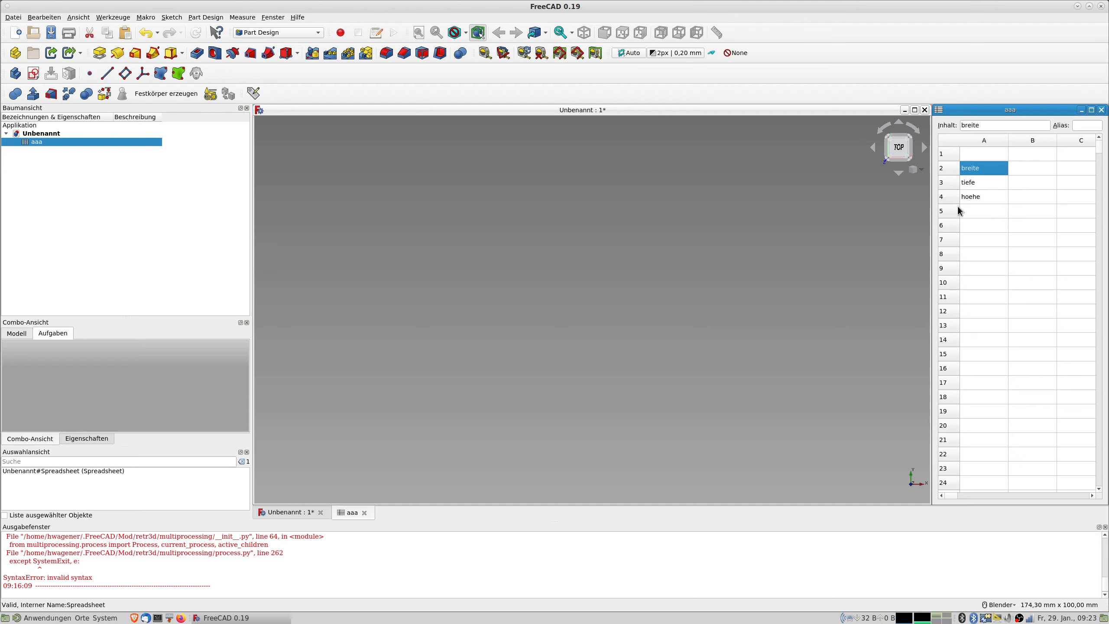
key(Right)
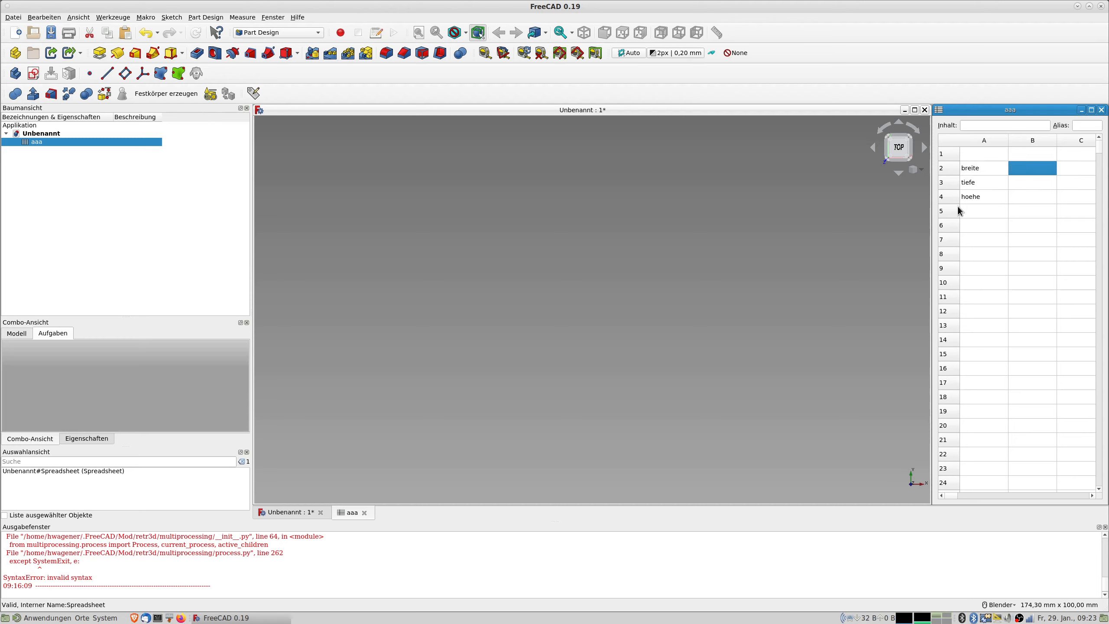
text(30)
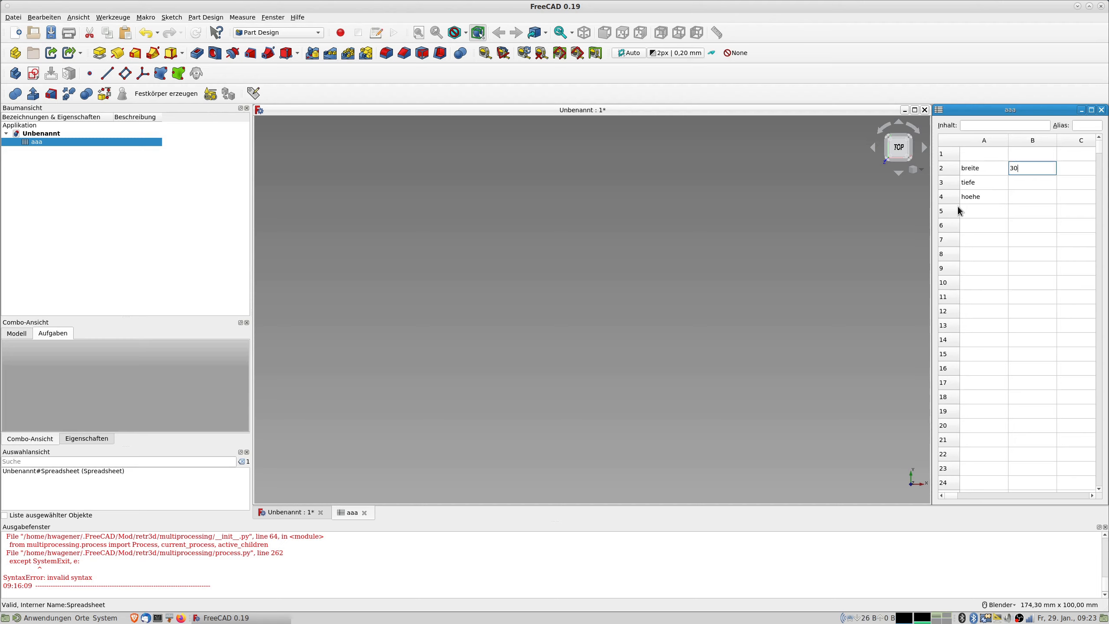
key(Return)
text(25)
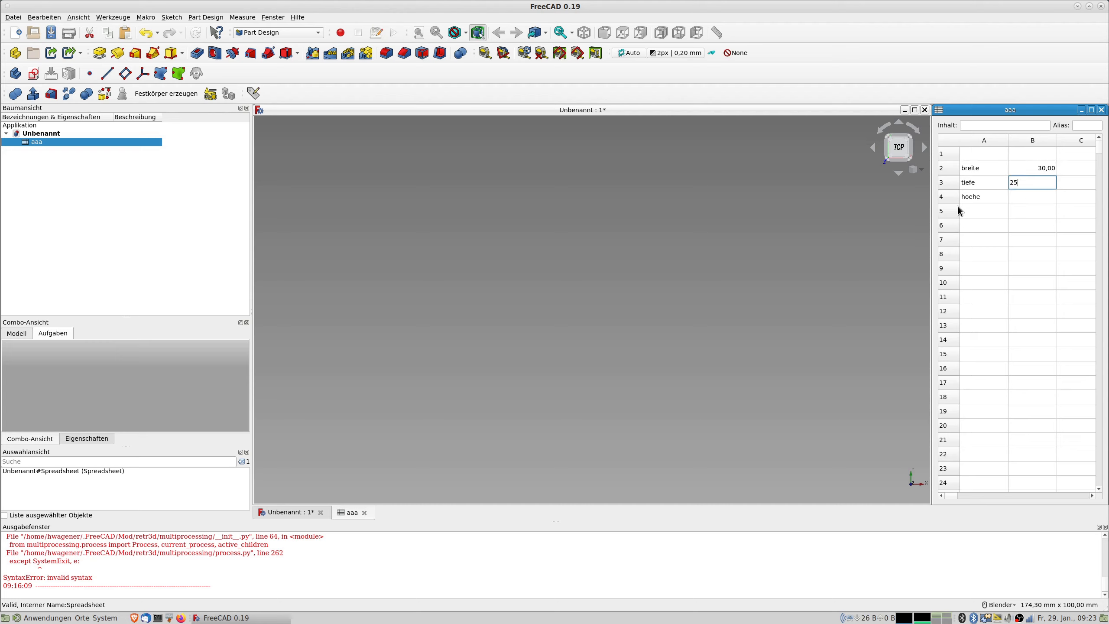
key(Return)
text(15)
key(Return)
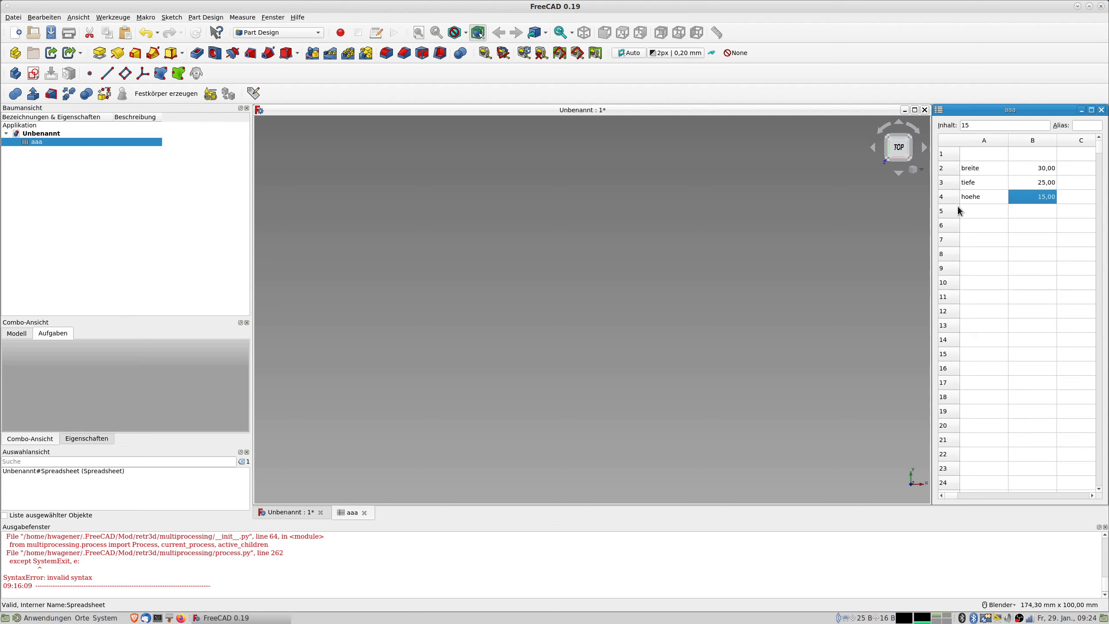
Step: Leave row 5 empty and add the parameter absx with the value 10 in row 6
key(Down)
key(Left)
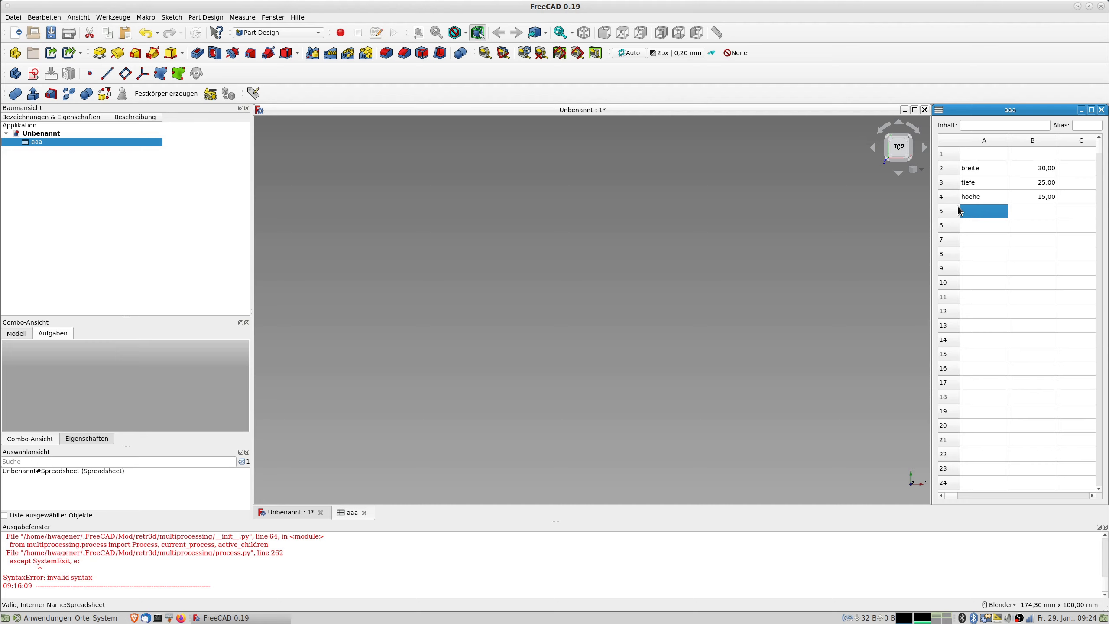
key(Down)
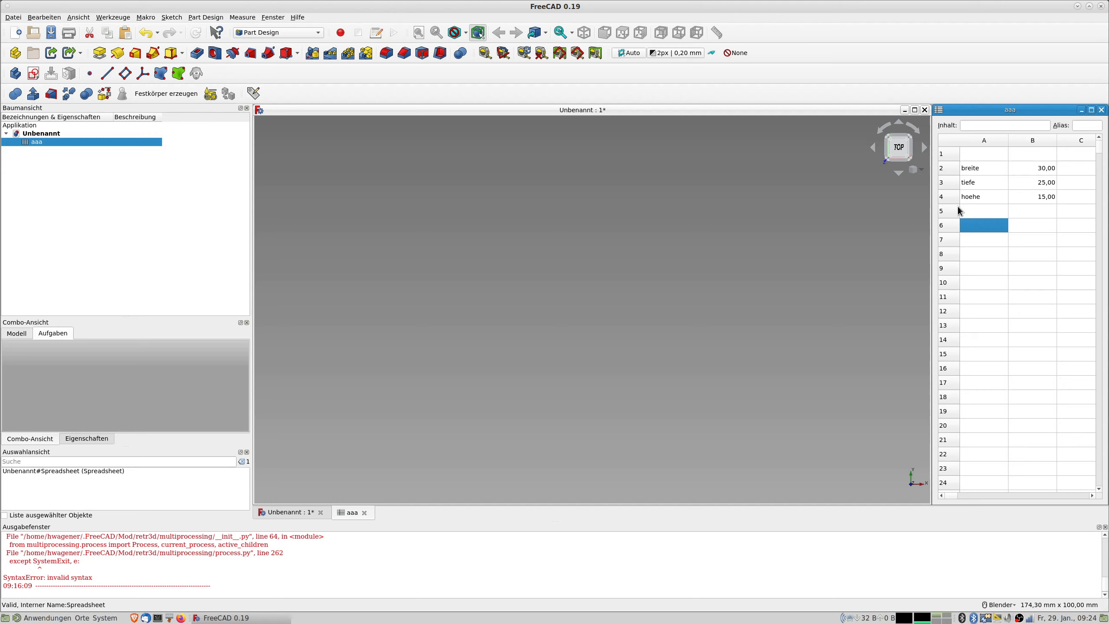
text(absx)
key(Return)
key(Tab)
text(10)
key(Return)
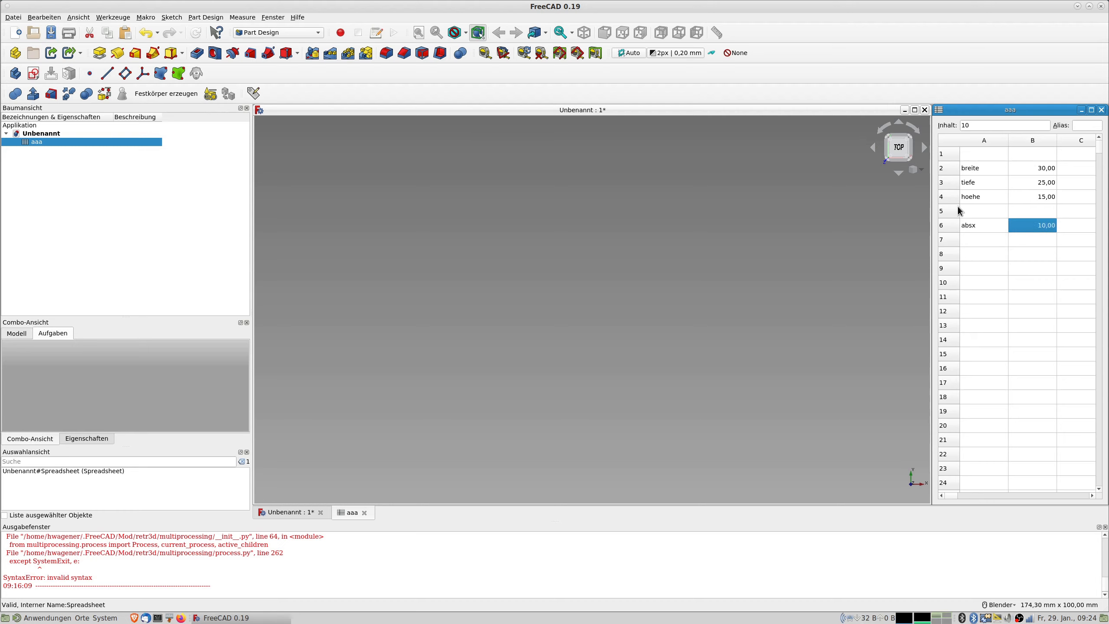
Step: Add the parameter absy with the value 15 in row 7
key(Down)
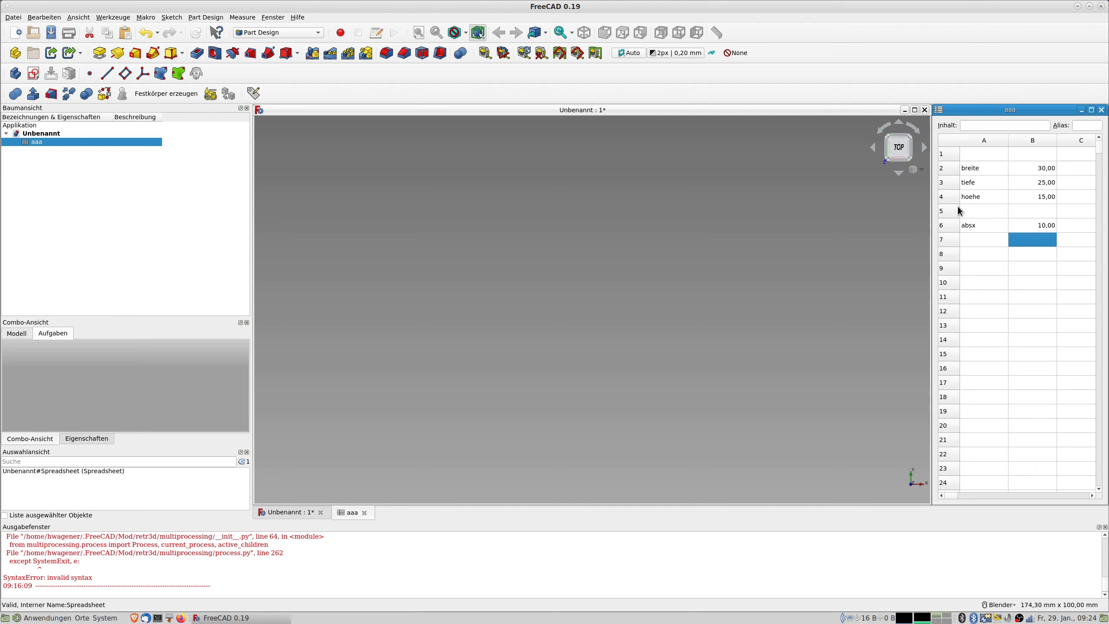
key(Left)
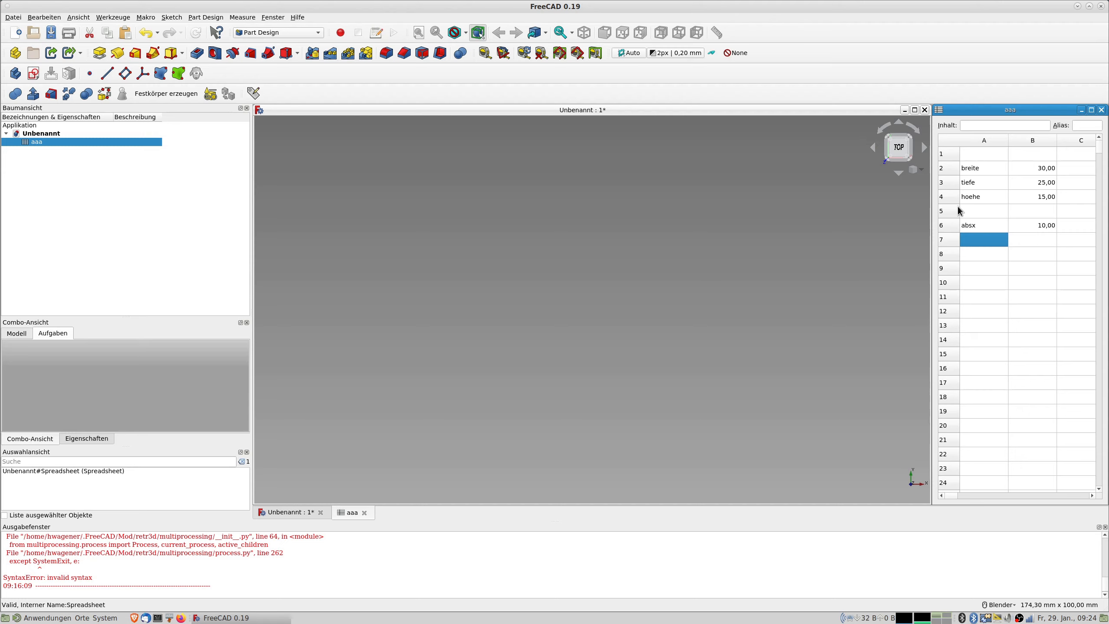
text(abs-y)
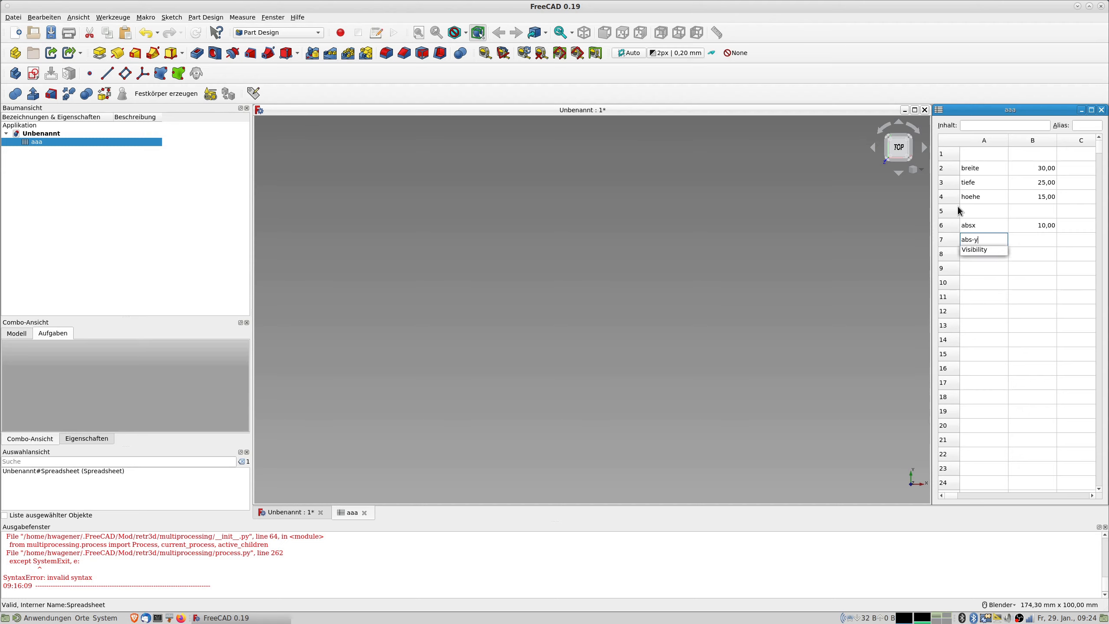
key(BackSpace)
key(BackSpace)
text(y)
key(Return)
key(Up)
key(Right)
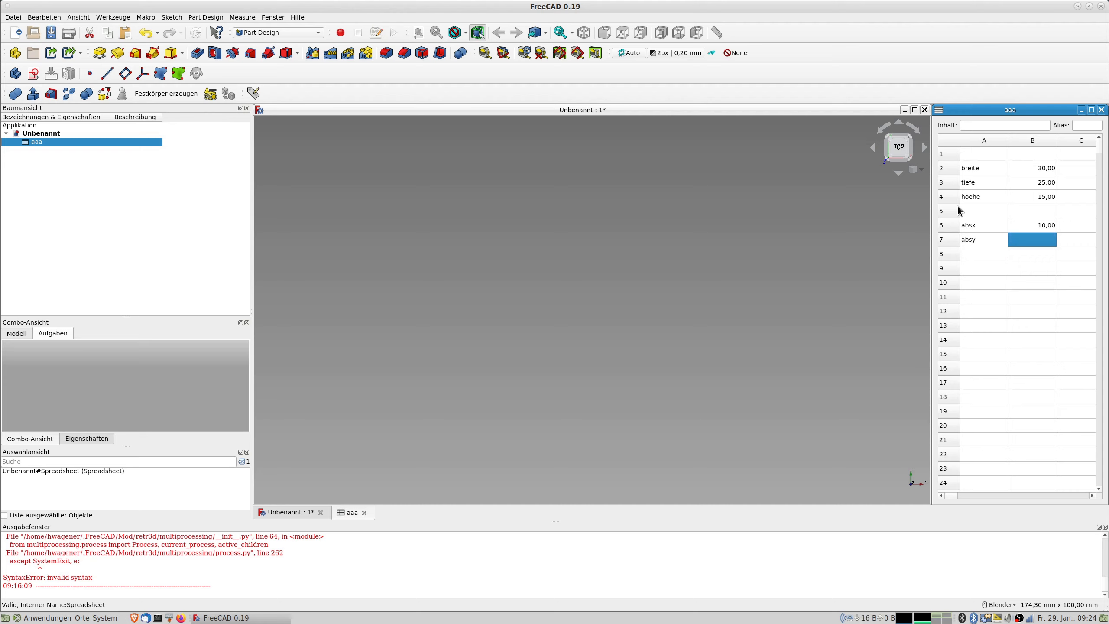
text(15)
key(Return)
Step: Add the parameter dm1 with the value 5 in row 8 of the spreadsheet
key(Down)
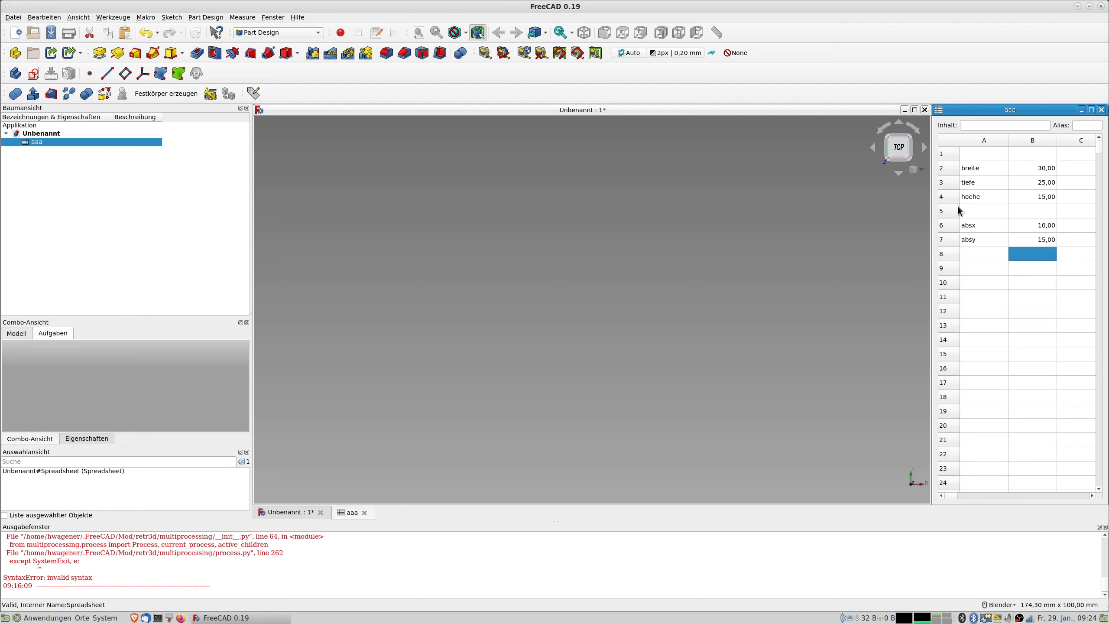
key(Left)
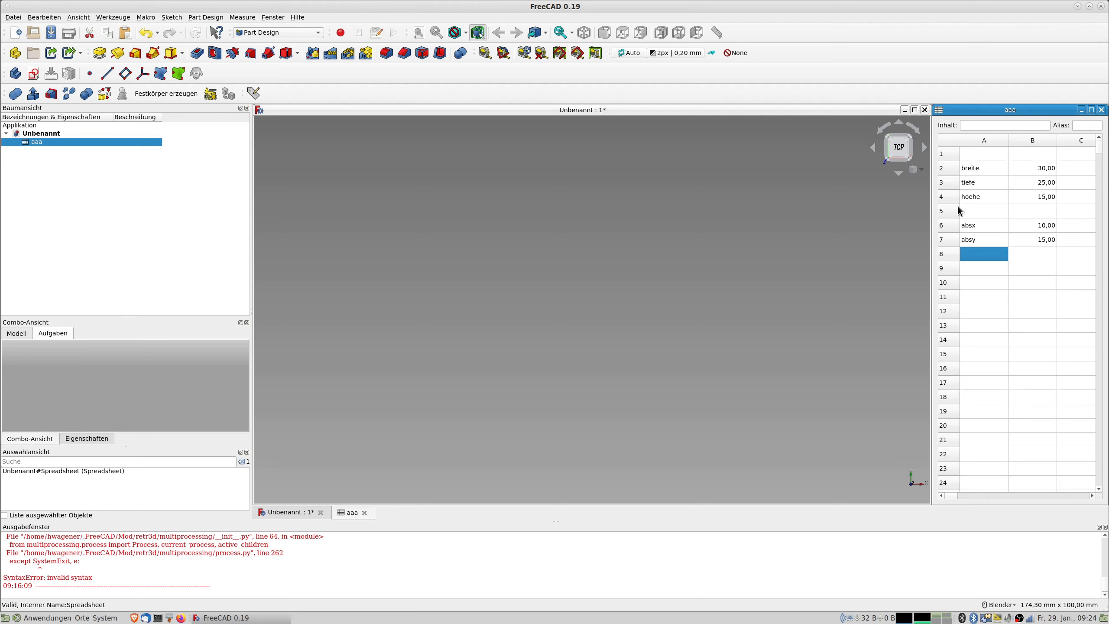
text(dm)
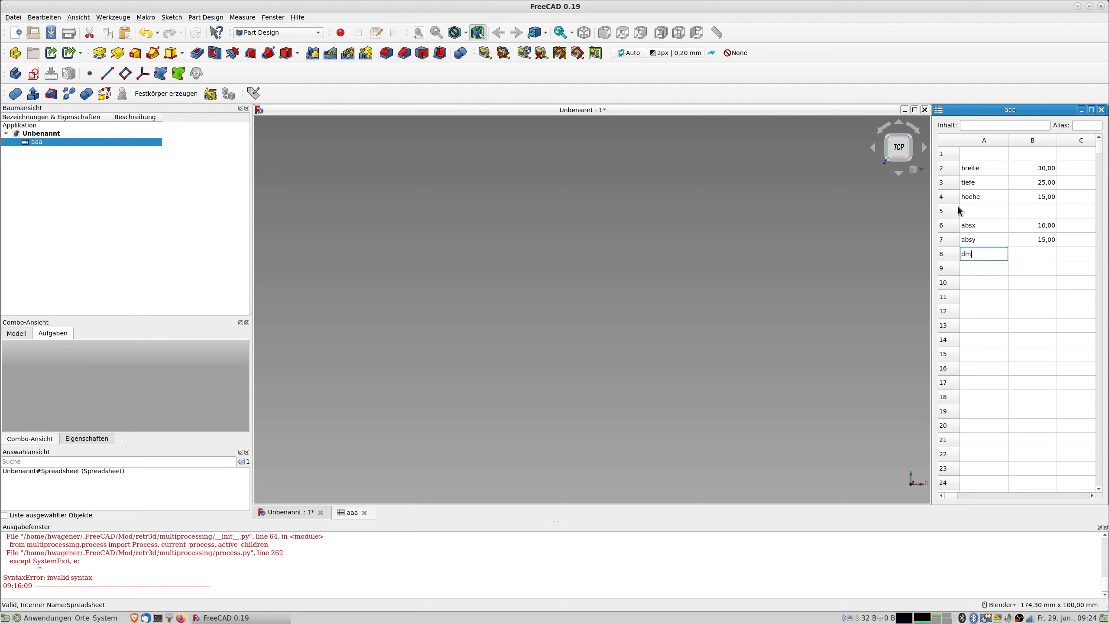
text(1)
key(Return)
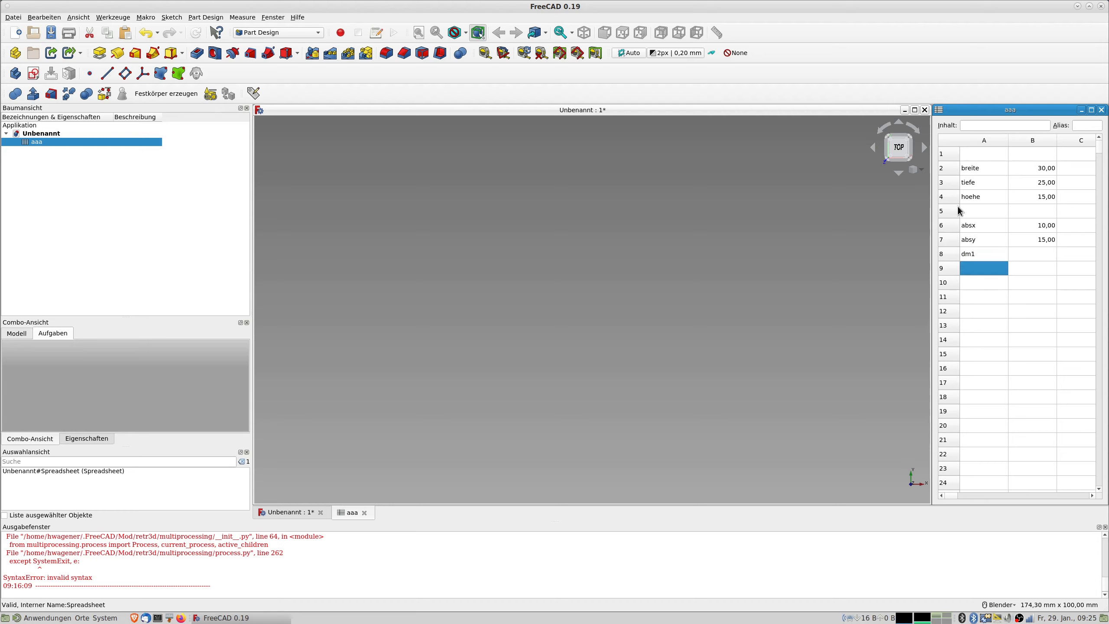
key(Up)
key(Right)
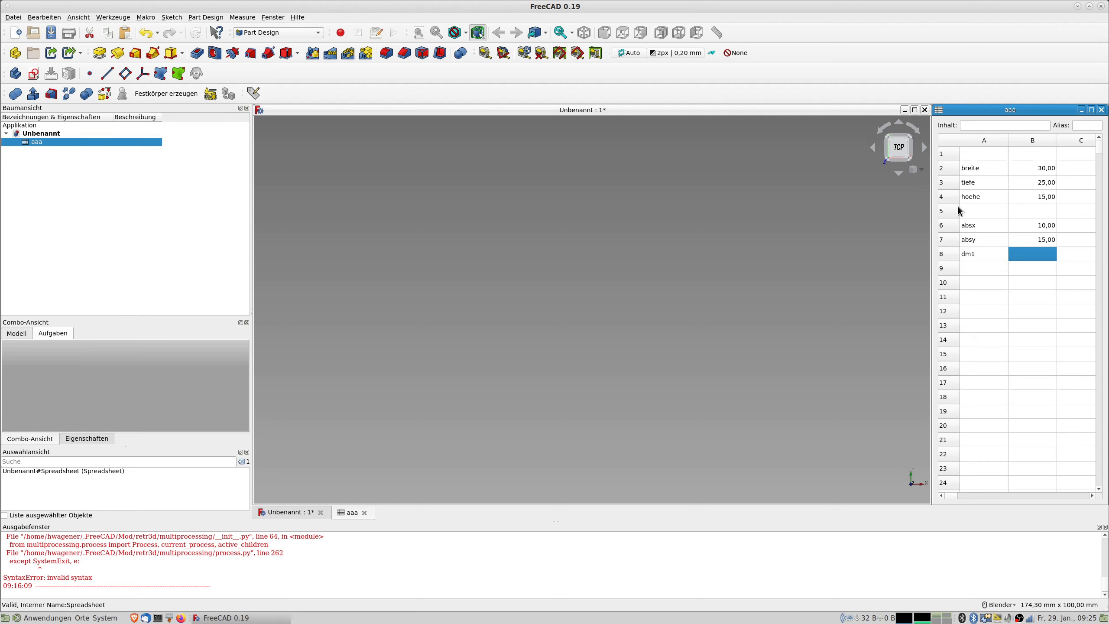
text(5)
key(Return)
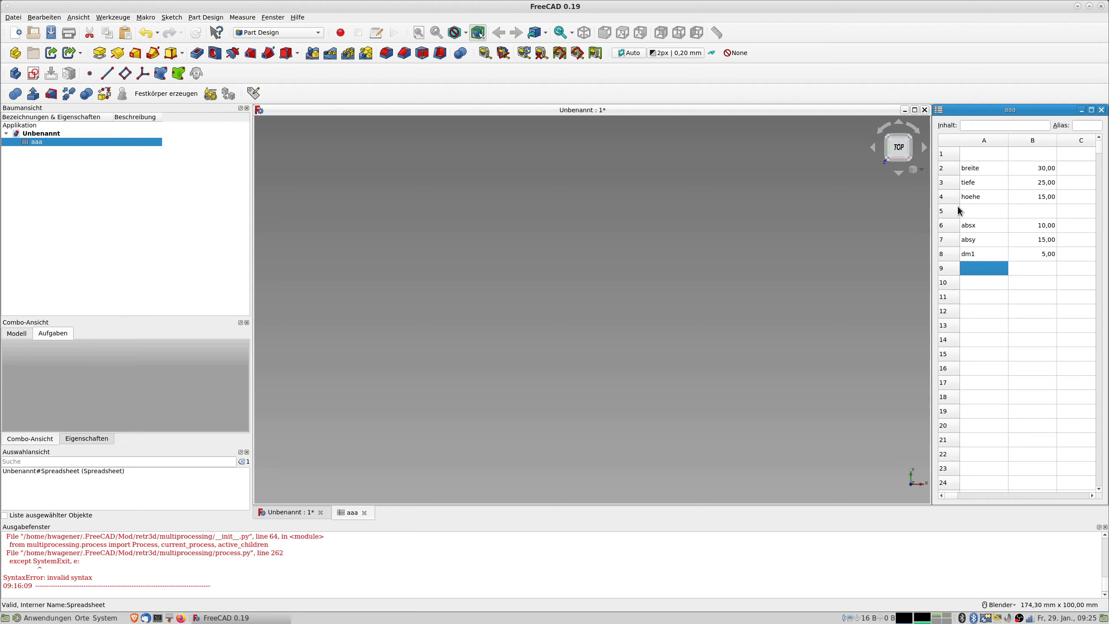
Step: Run the Alias Manager macro to set aliases for column B from row 2 to row 8, and close it
key(Up)
key(Up)
key(Up)
key(Up)
key(Up)
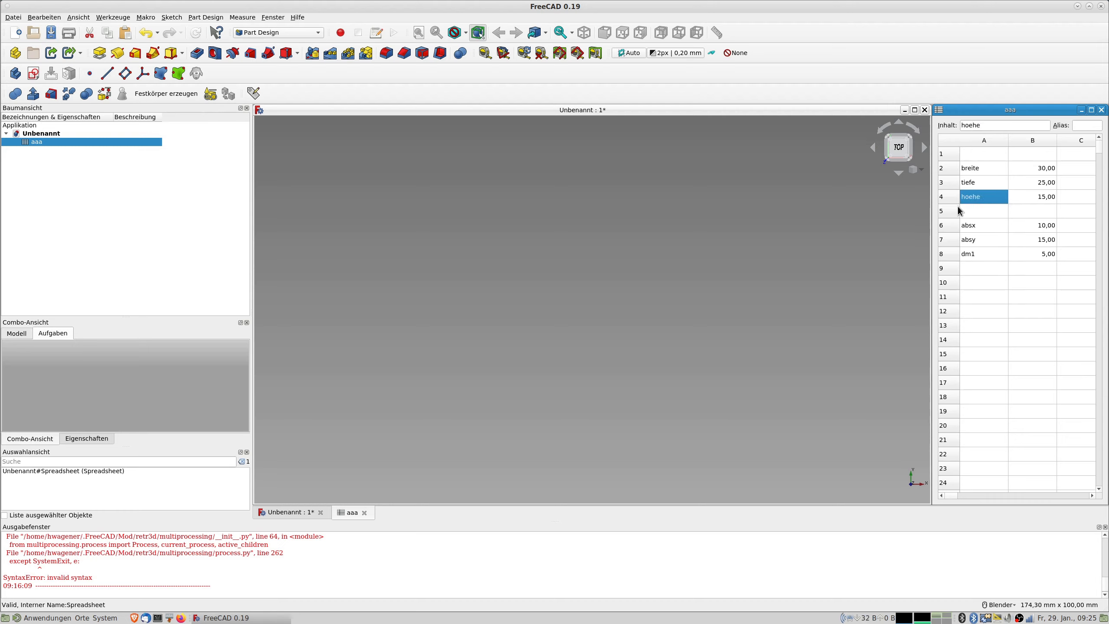
key(Up)
key(Up)
key(Up)
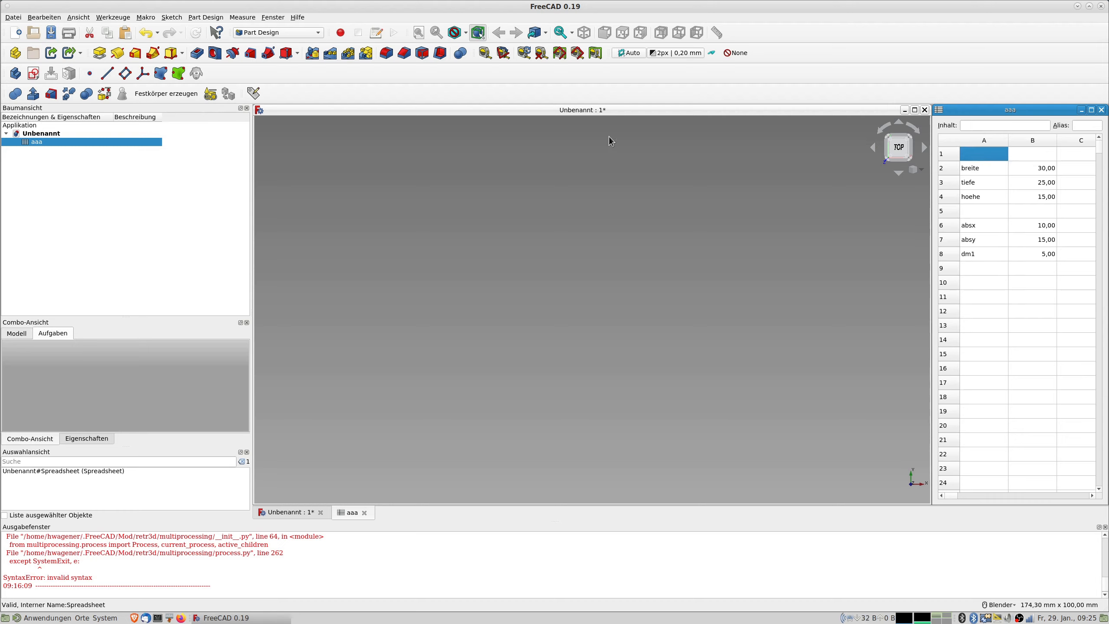
click(253, 92)
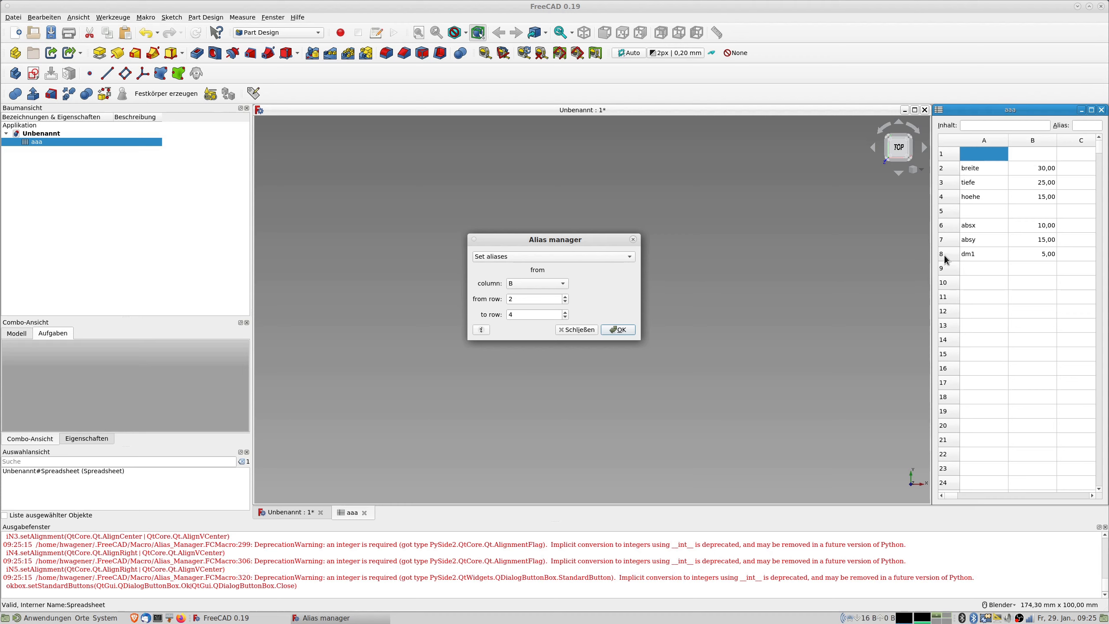
click(565, 312)
click(565, 313)
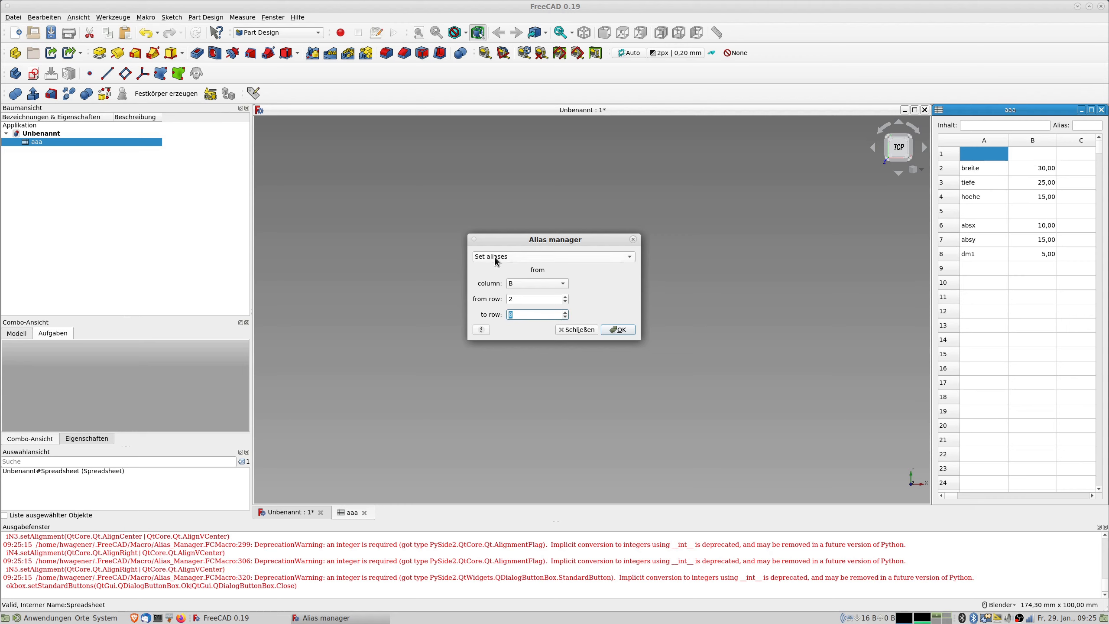
click(631, 259)
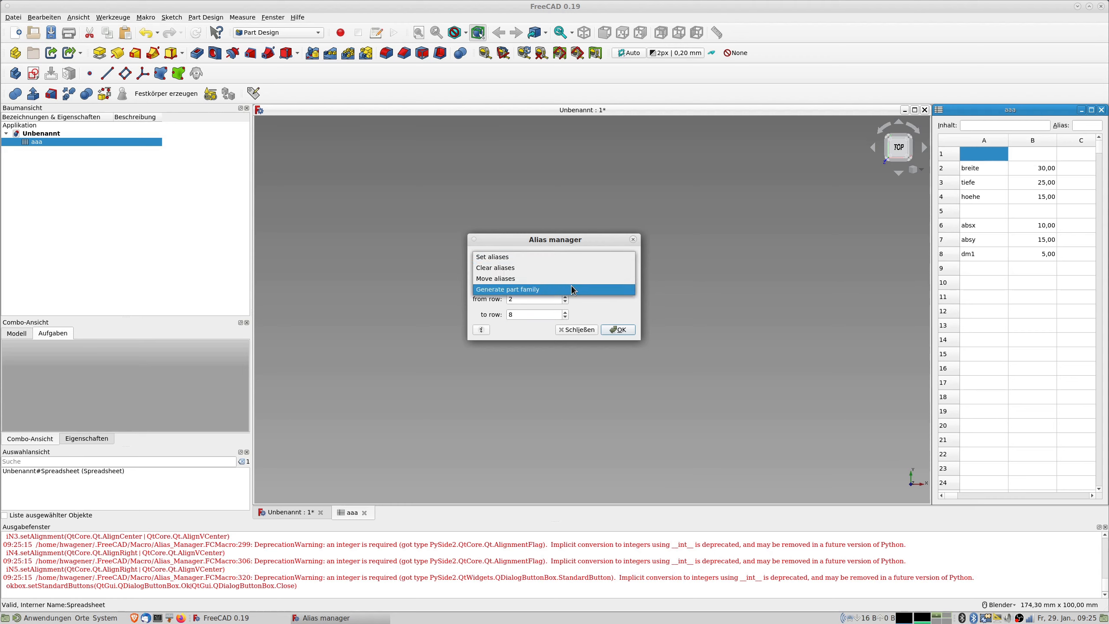
click(543, 260)
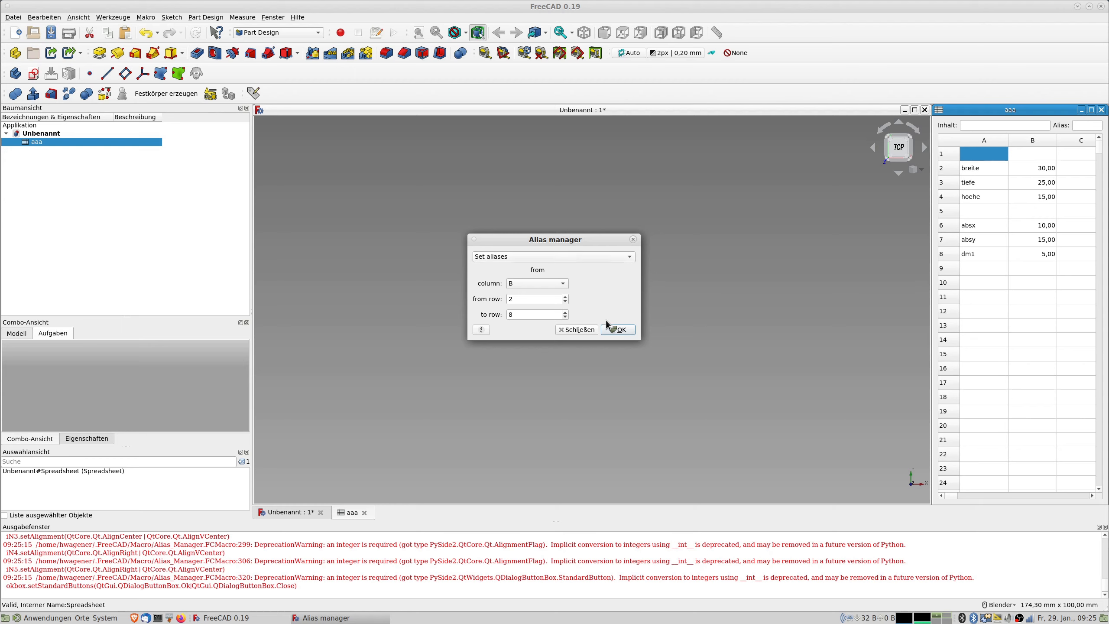
click(617, 330)
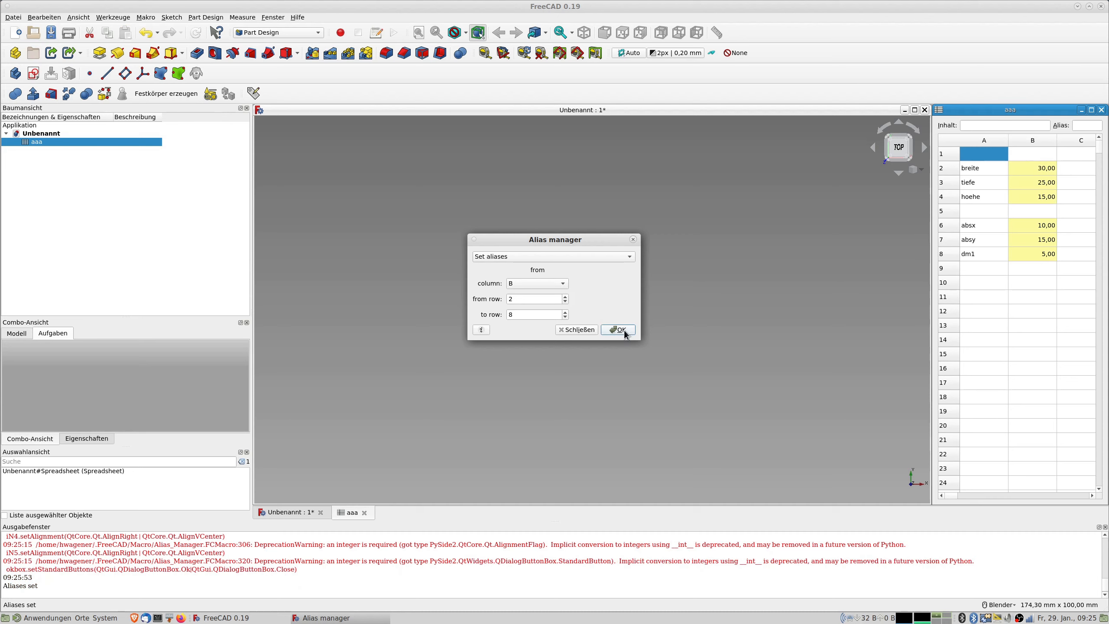
click(583, 329)
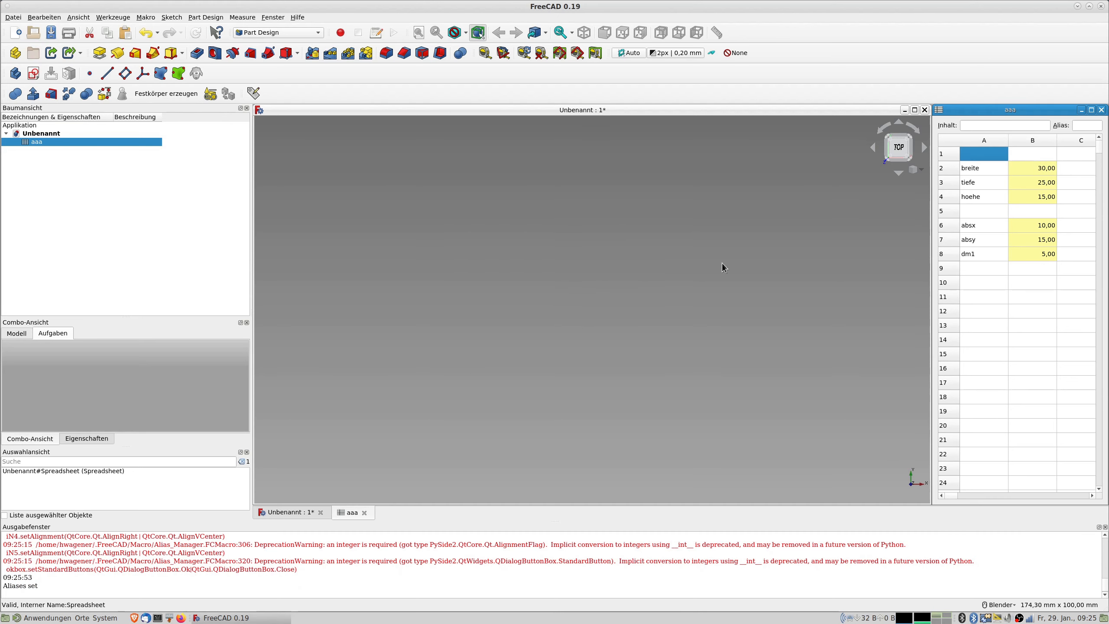
Step: Check the alias of cell B2 in its cell properties and leave them without changes
right_click(1046, 168)
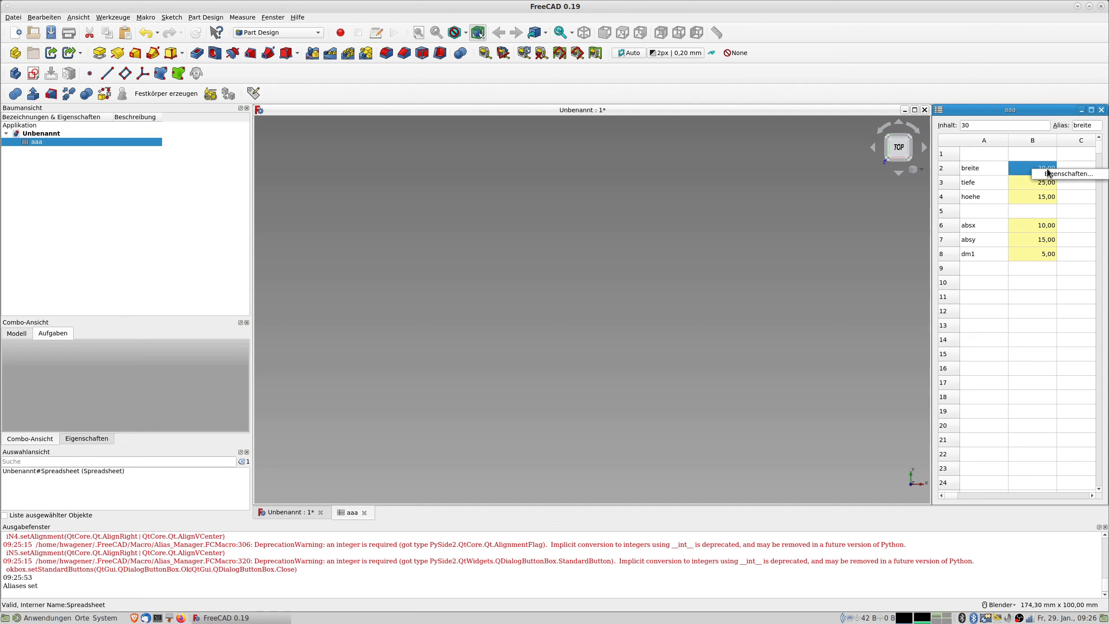
click(1052, 174)
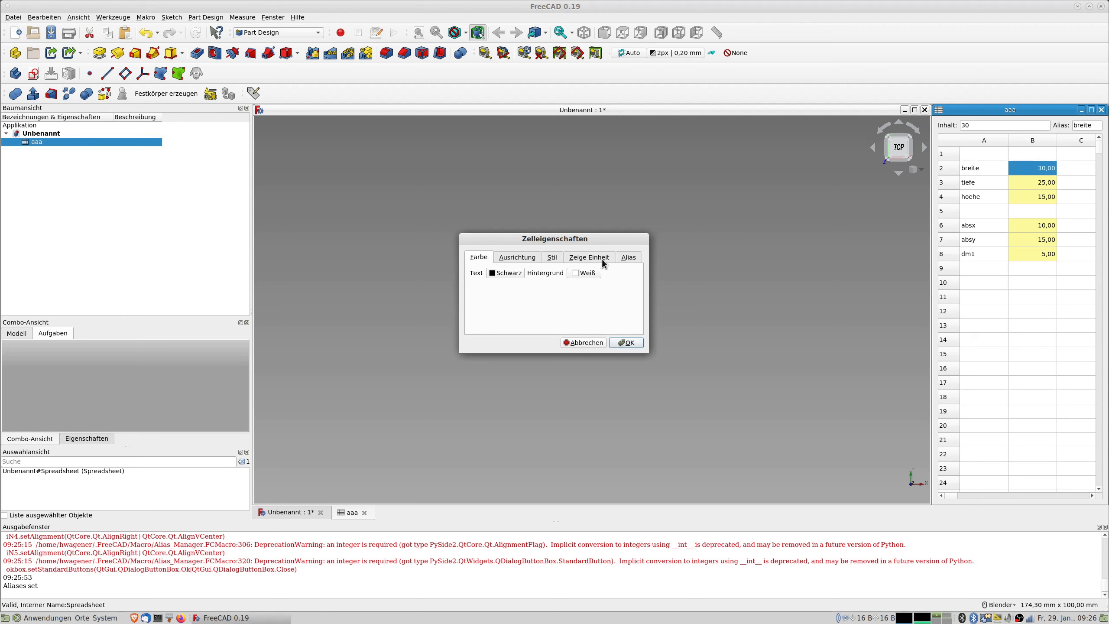
click(630, 258)
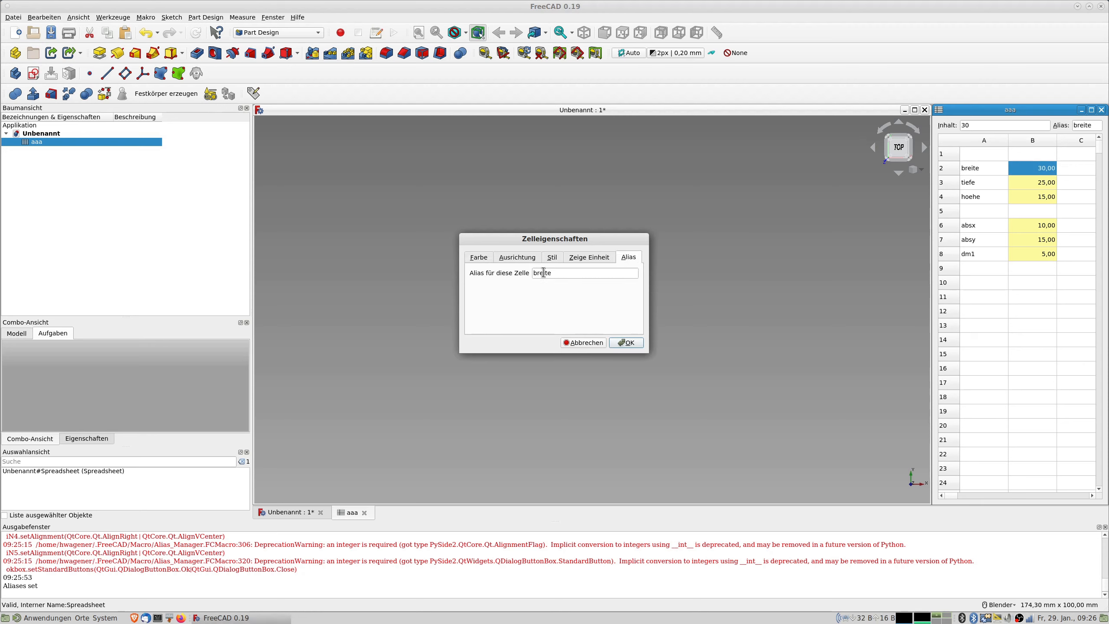
click(593, 344)
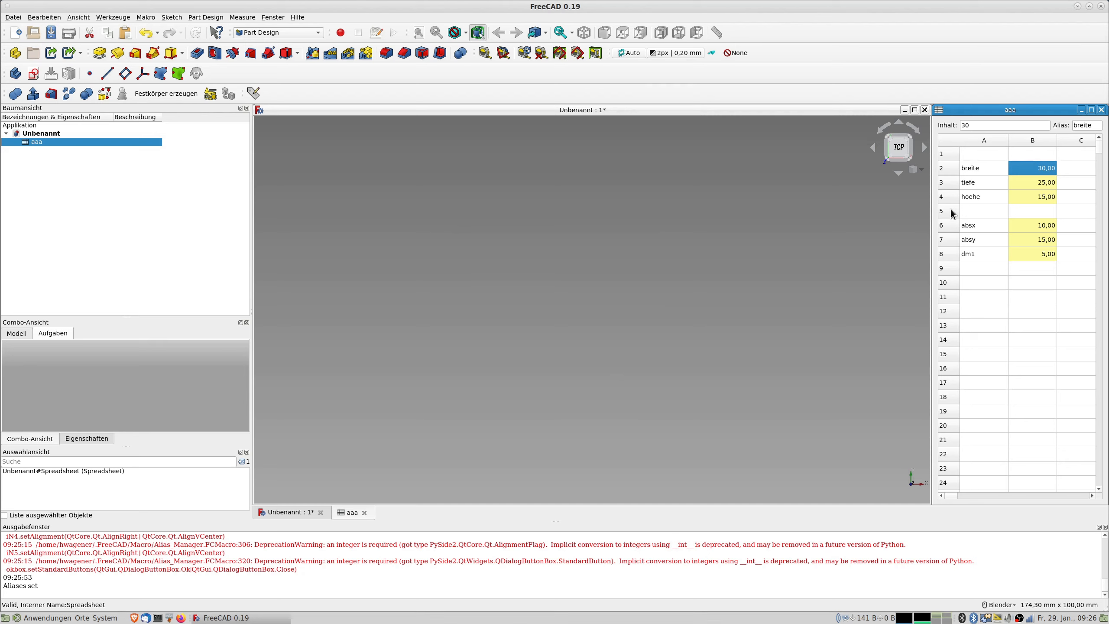
Step: Start a new sketch on the XY plane in a new body
click(33, 74)
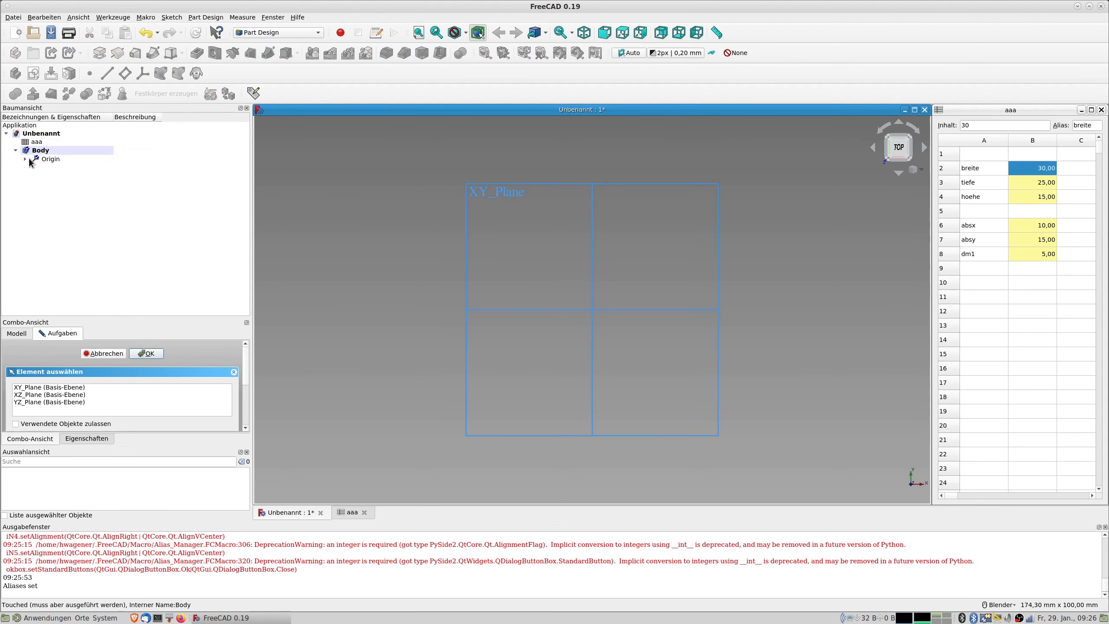
click(56, 387)
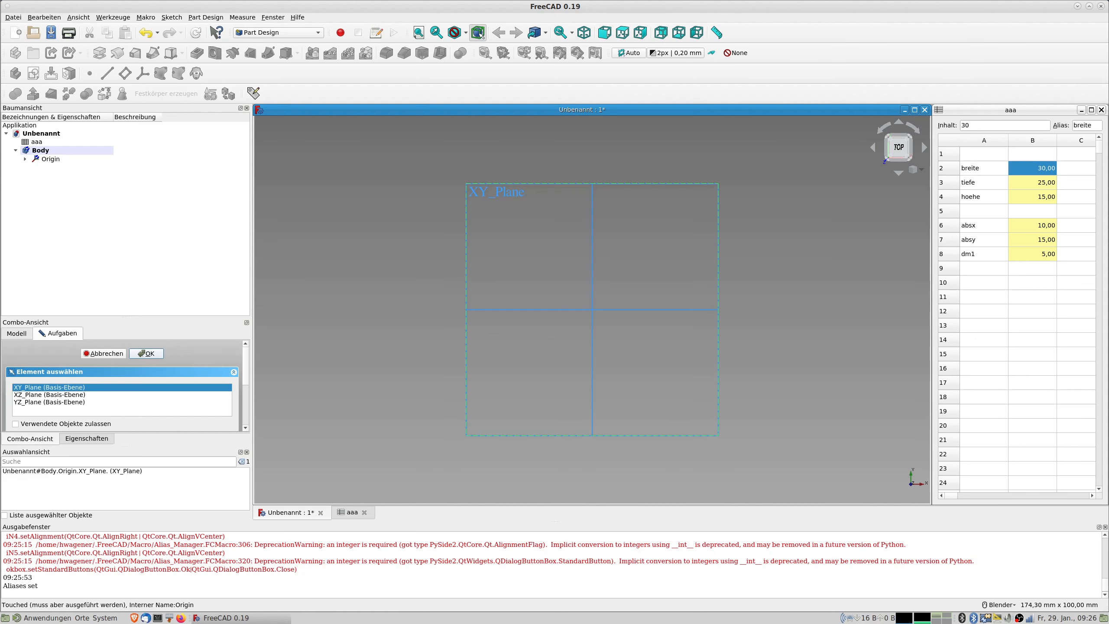
click(144, 353)
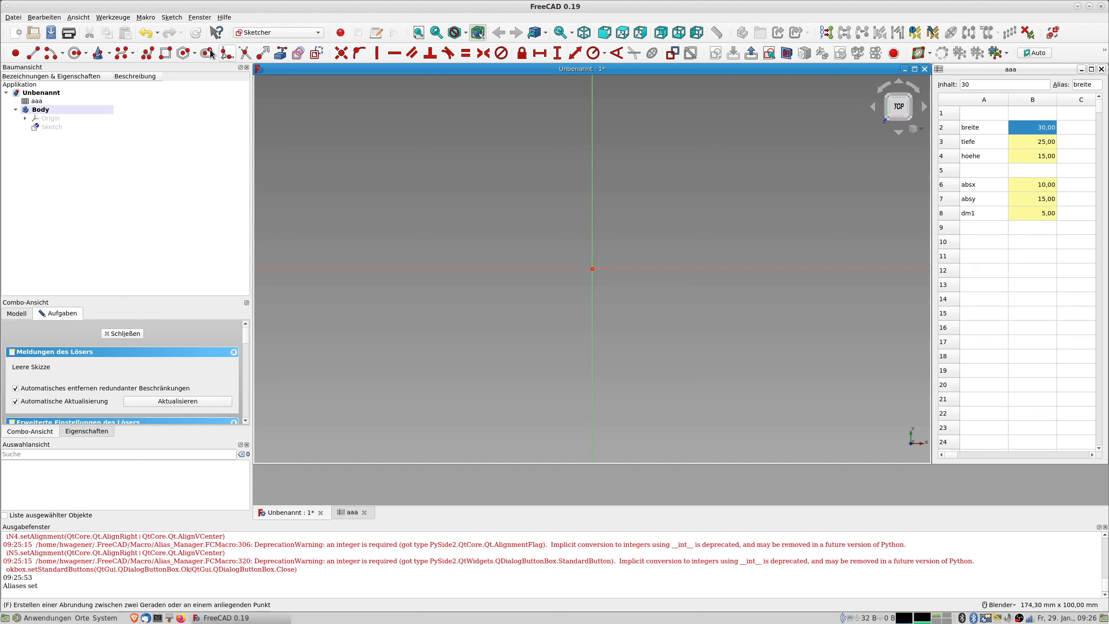
Step: Sketch a rectangle about 46 mm wide around the origin
click(166, 53)
click(508, 215)
click(685, 342)
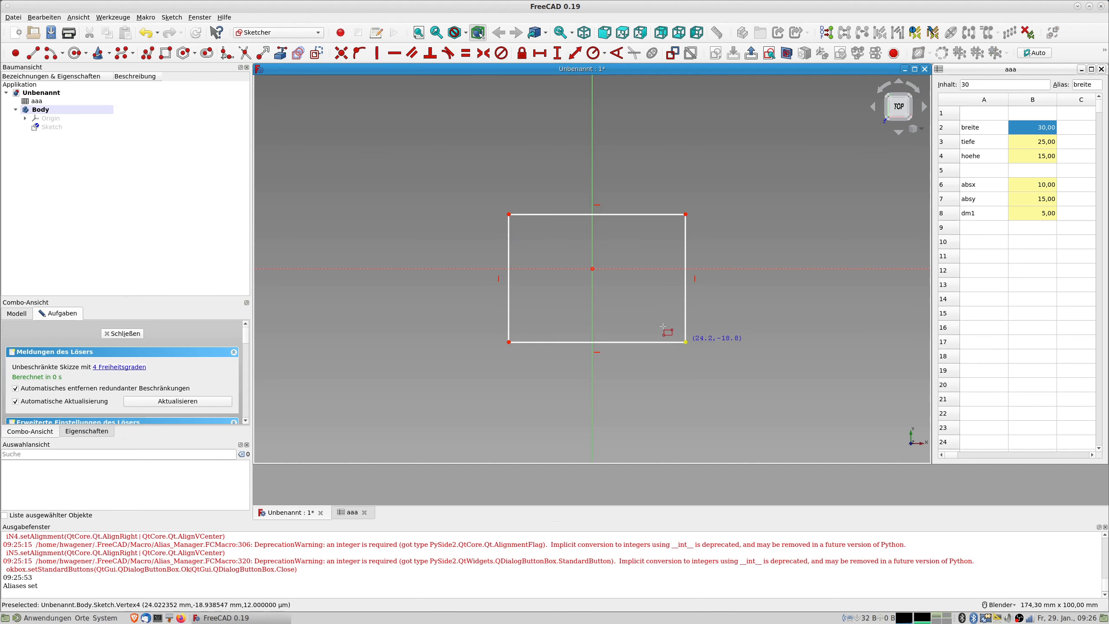
Step: Constrain two diagonally opposite corners of the rectangle symmetrically about the origin
click(509, 214)
click(685, 342)
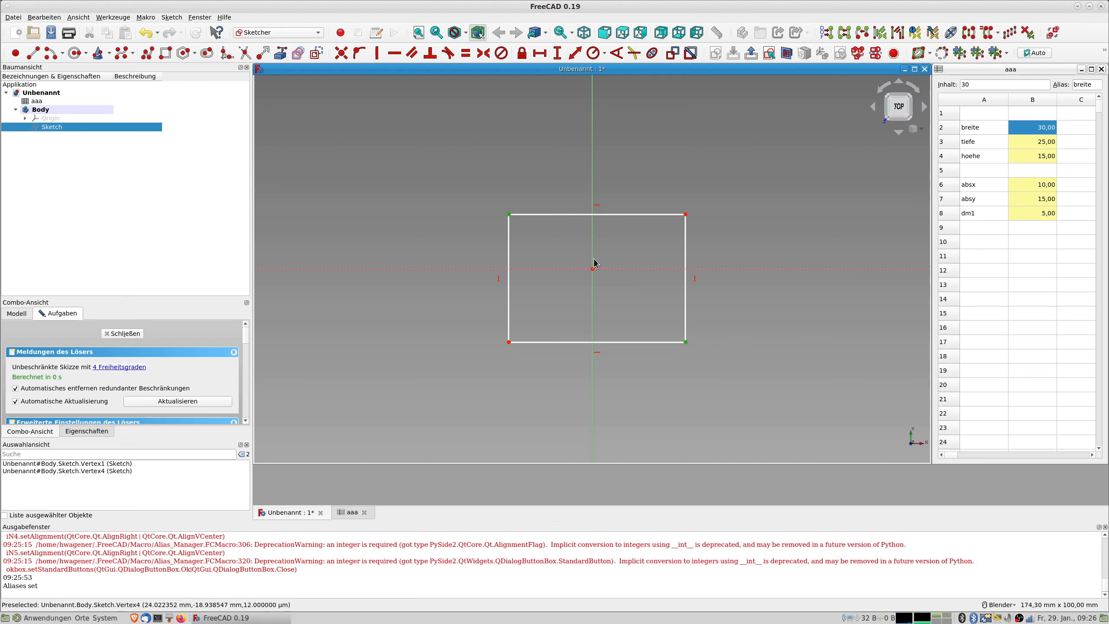
click(592, 269)
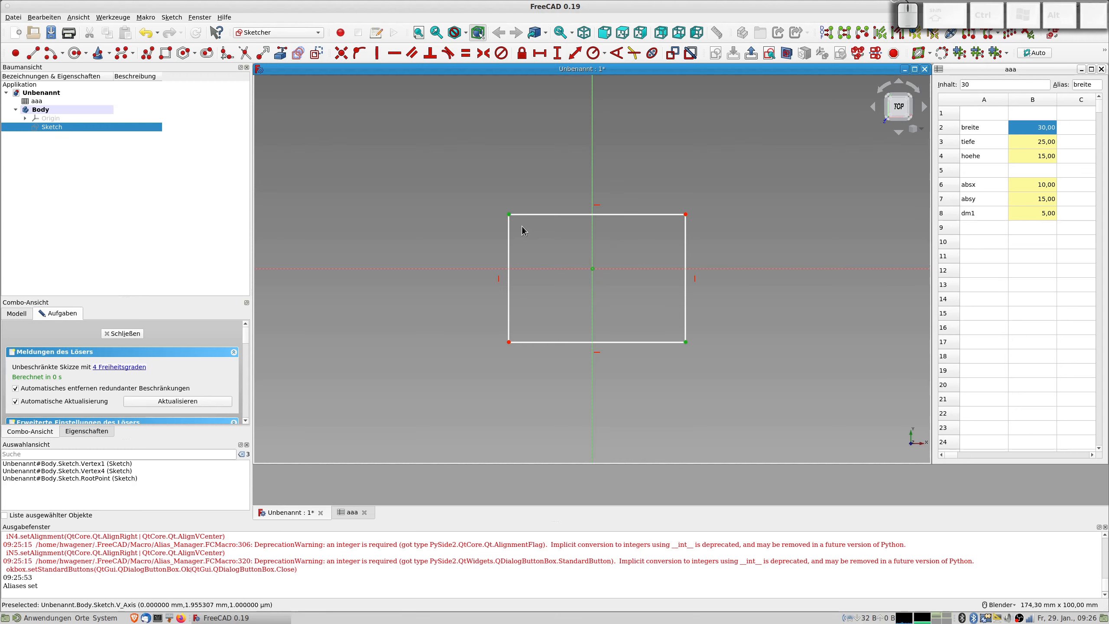
click(484, 53)
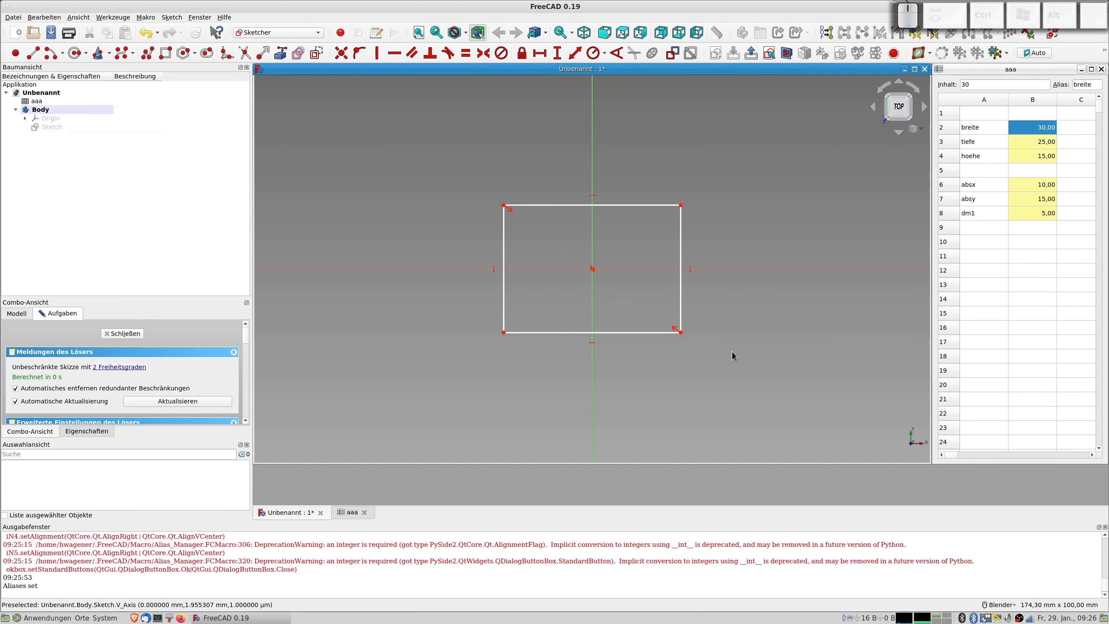
right_click(735, 210)
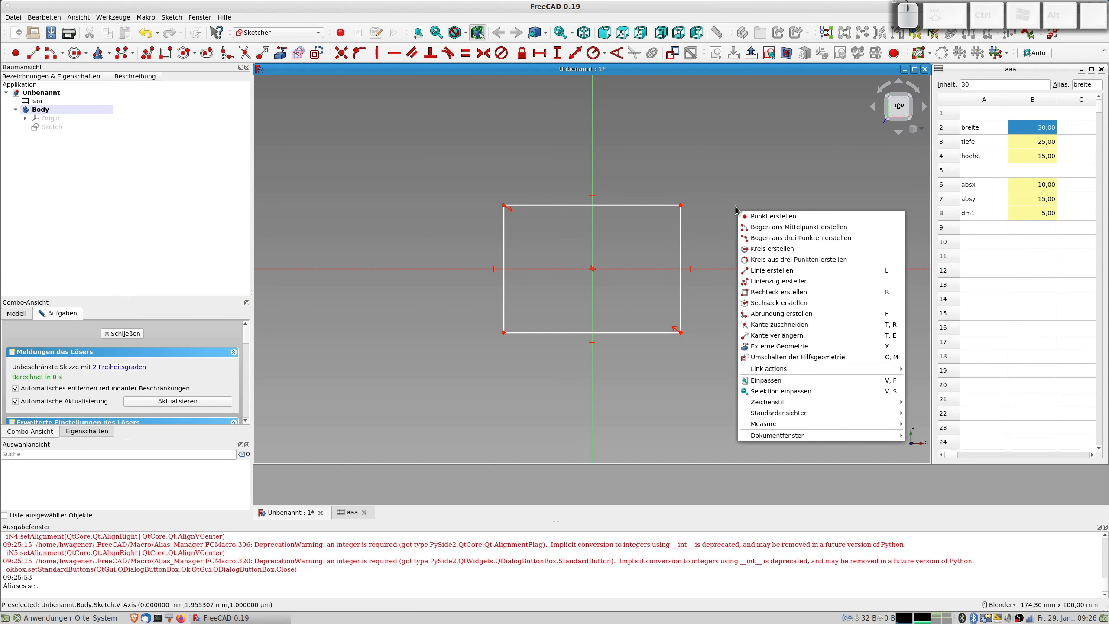
key(Escape)
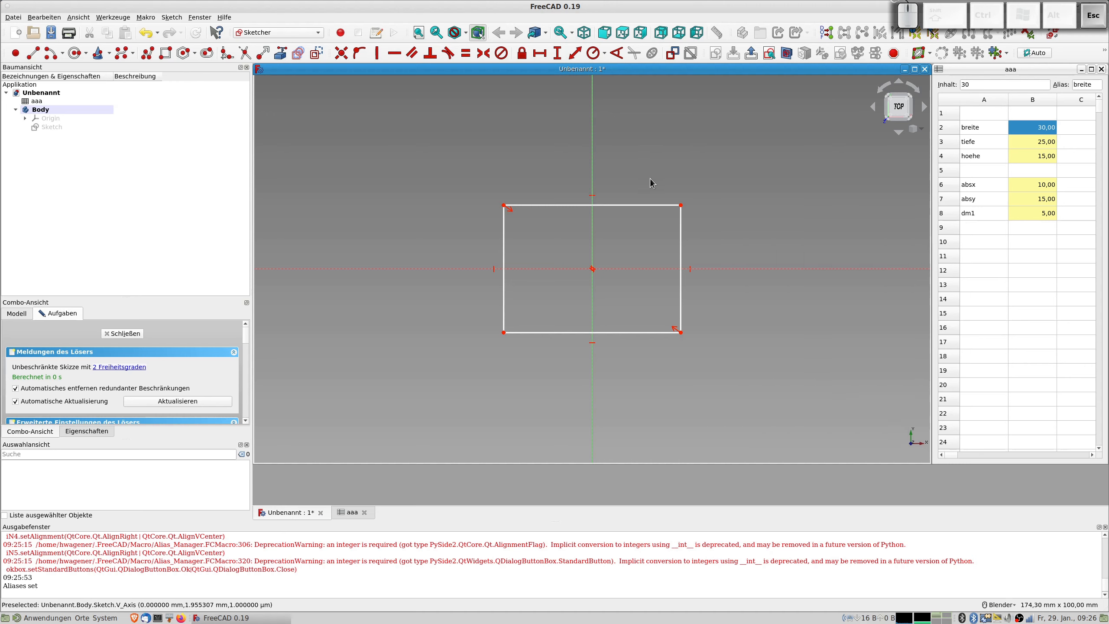
Step: Add a horizontal dimension to the rectangle's upper edge and open the formula editor for its length
click(638, 206)
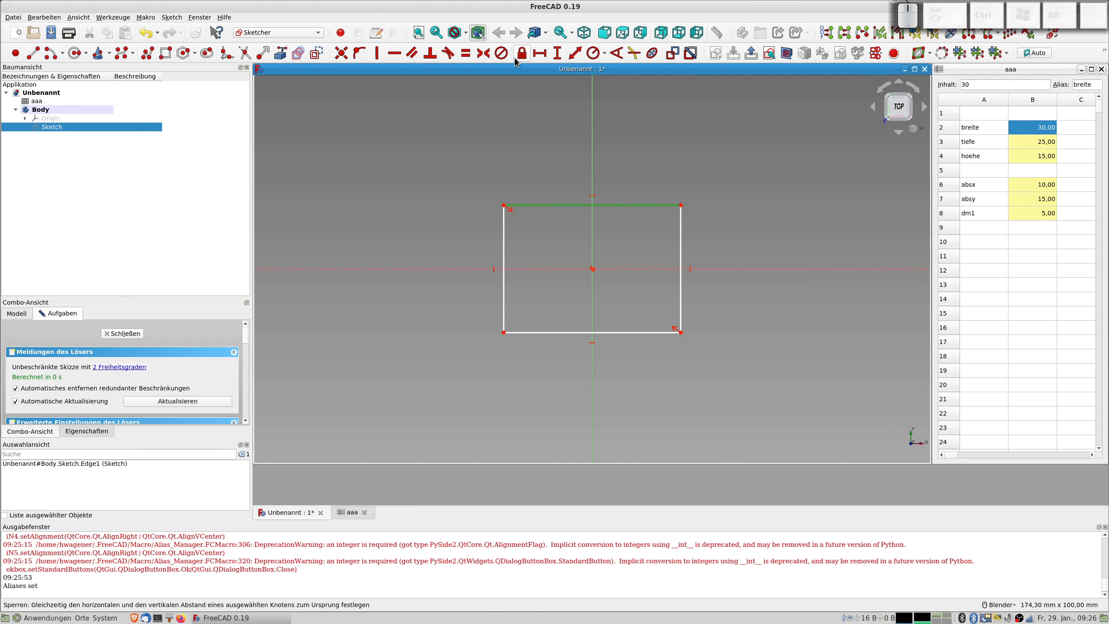
click(541, 54)
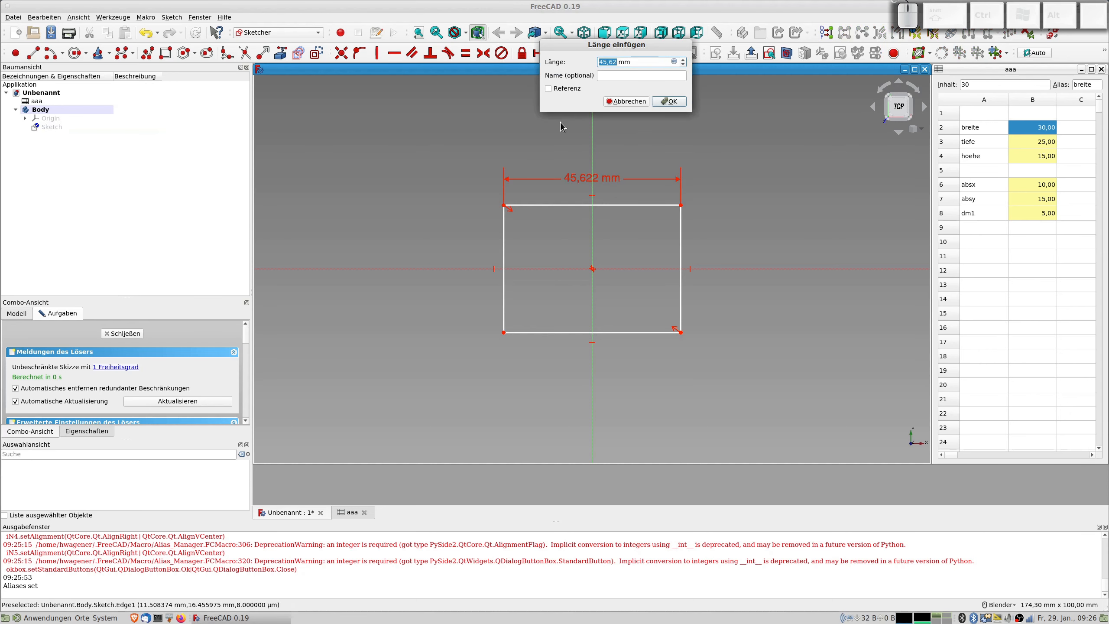
click(674, 62)
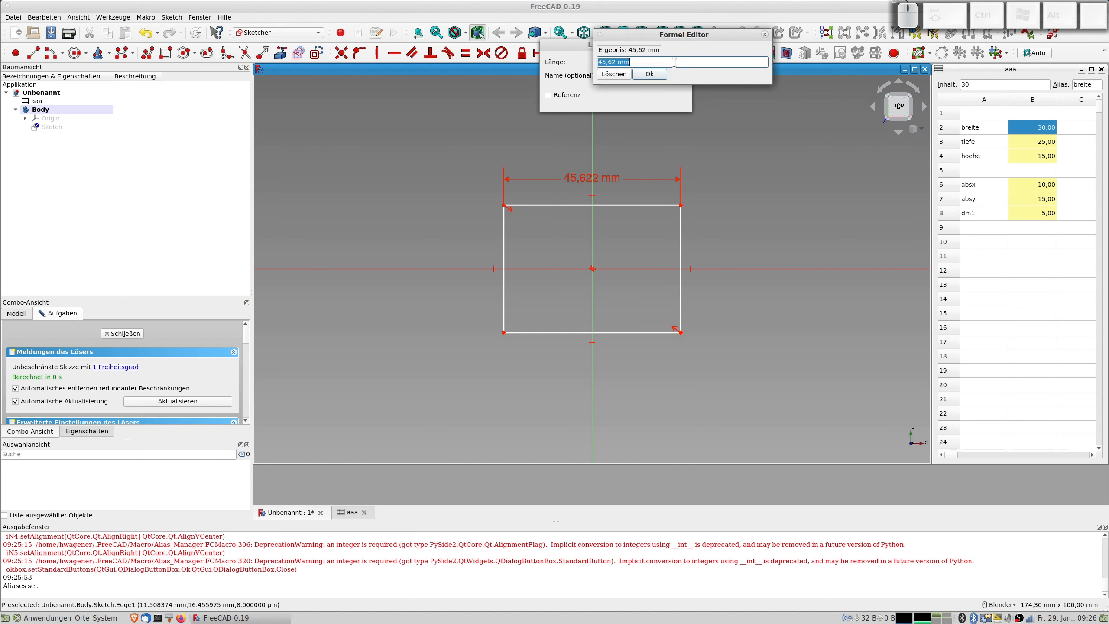
text(breite)
key(Return)
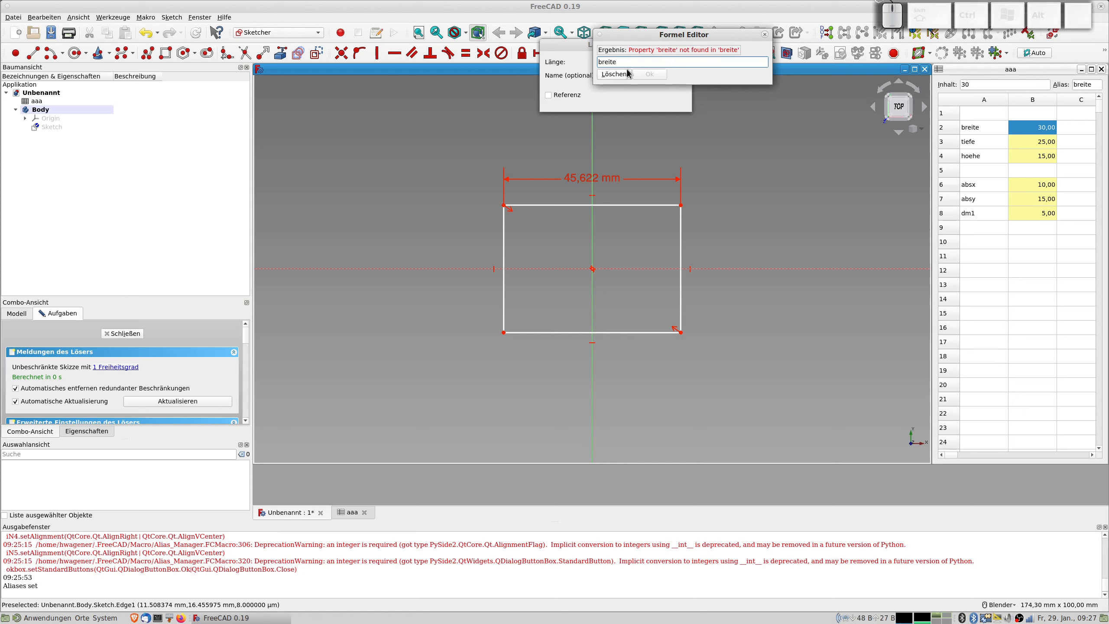
key(BackSpace)
key(BackSpace)
key(BackSpace)
key(BackSpace)
key(BackSpace)
key(BackSpace)
Step: Link the horizontal dimension of the rectangle's upper edge to the spreadsheet with the formula aaa.breite
text(aa)
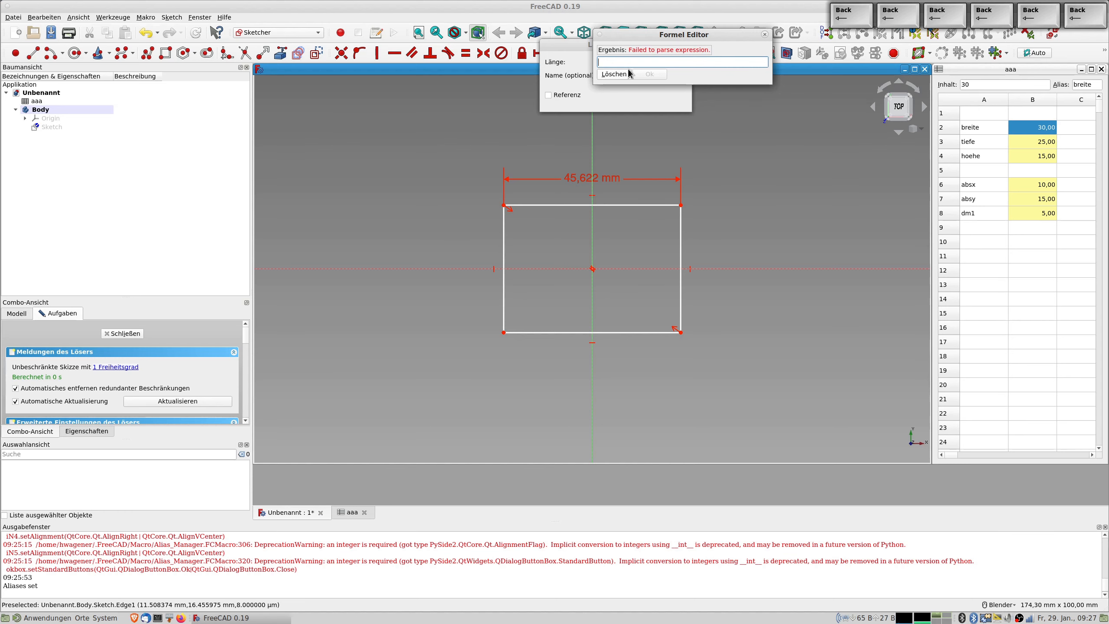
text(a.breite)
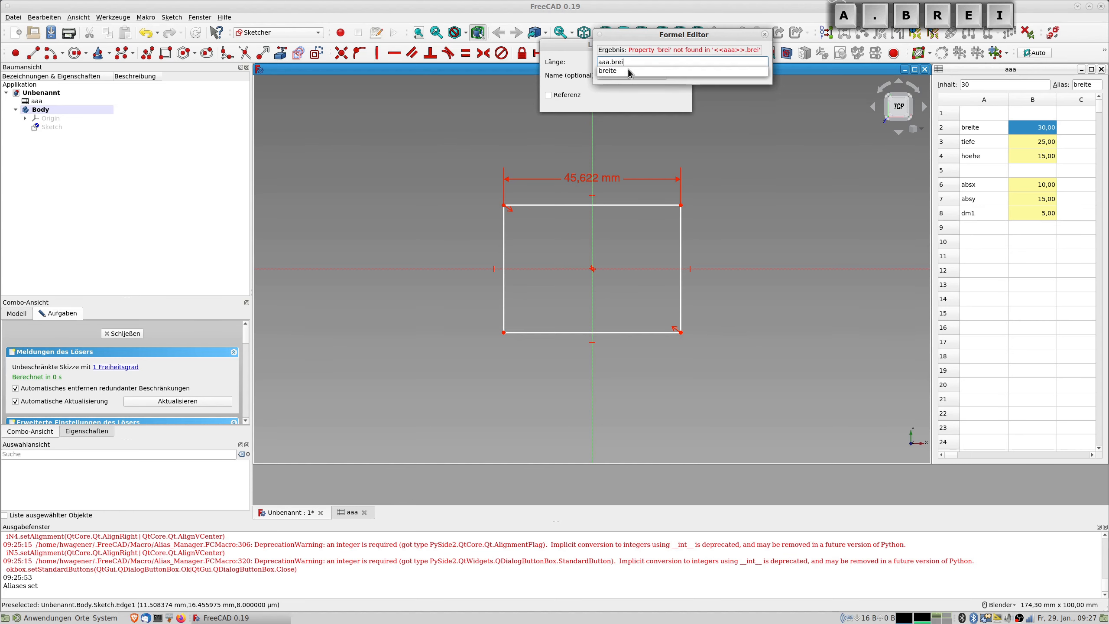
key(Tab)
key(Tab)
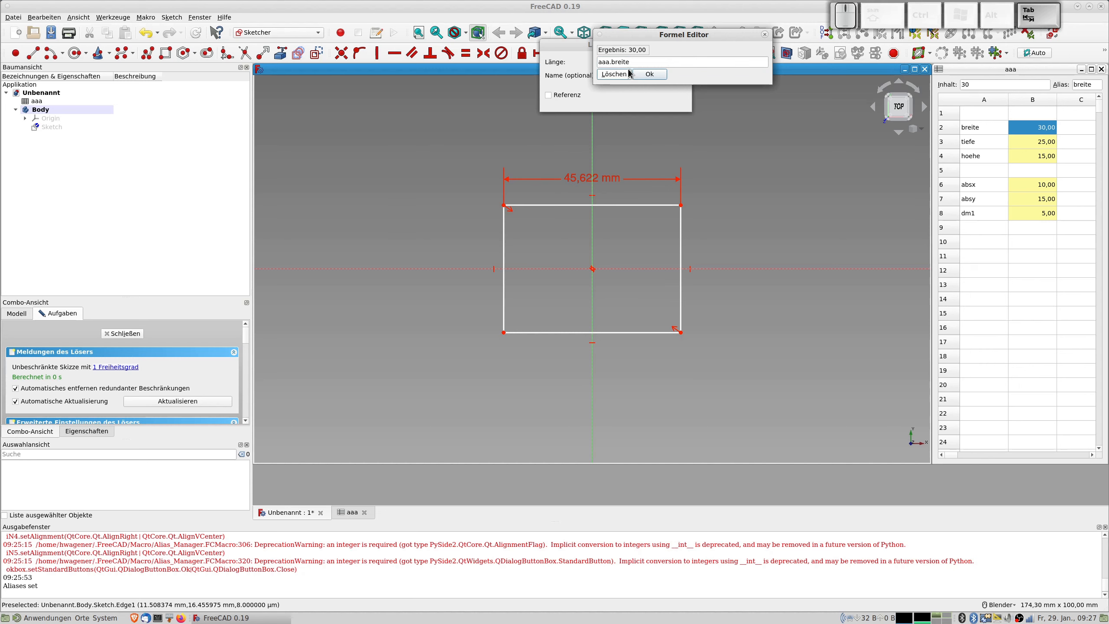
key(Tab)
key(Tab)
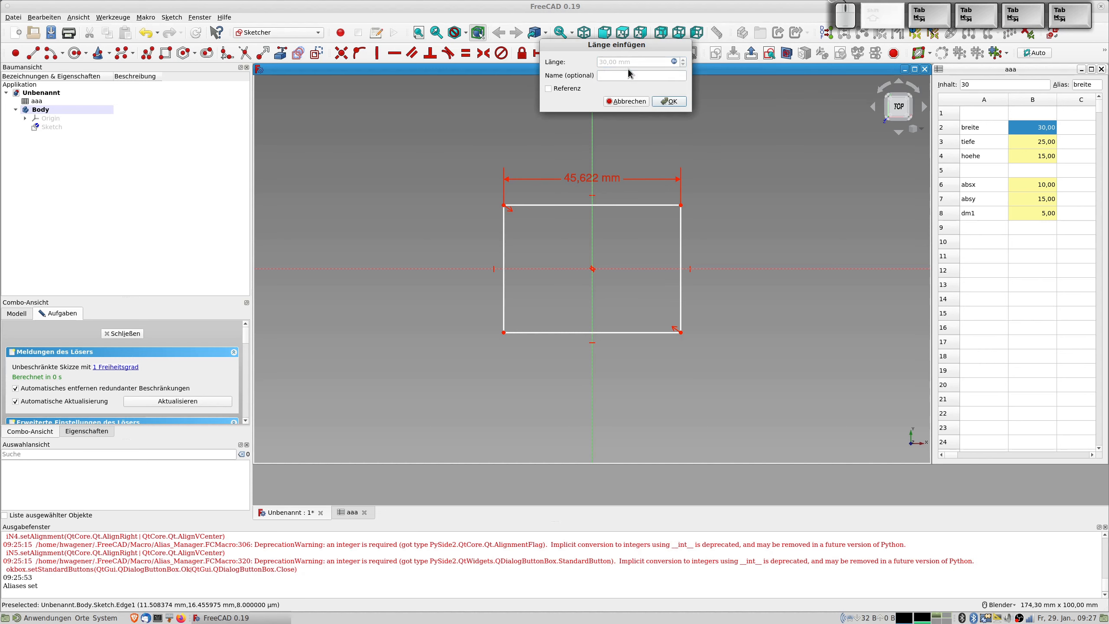
key(Return)
Step: Add a vertical dimension to the rectangle's left edge, driven by the formula aaa.breite
click(534, 241)
click(563, 56)
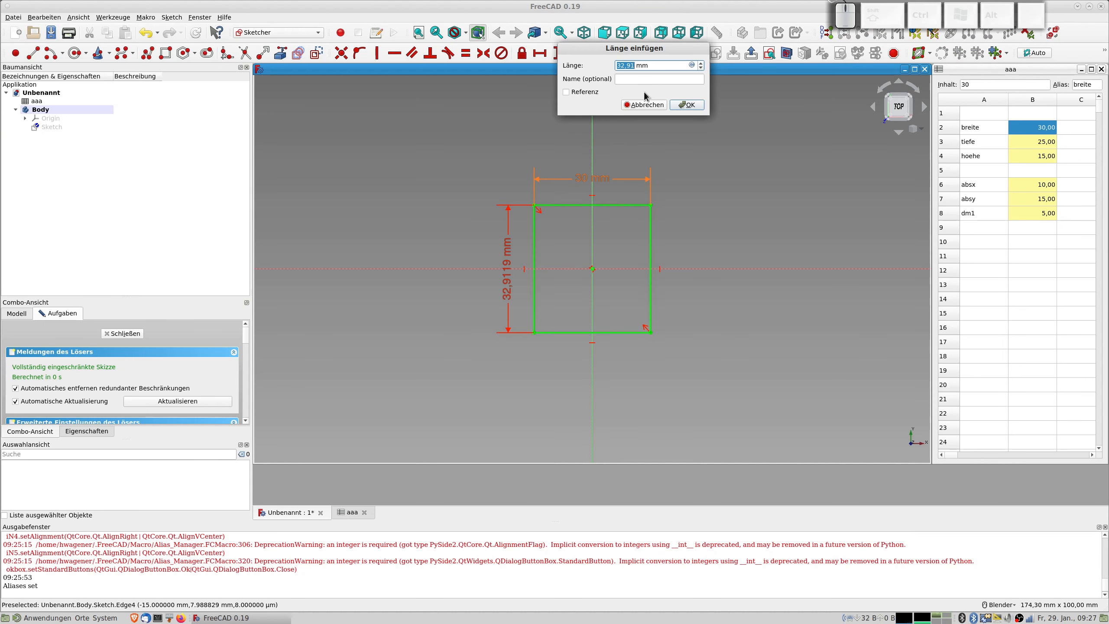
click(691, 65)
text(aaa.breite)
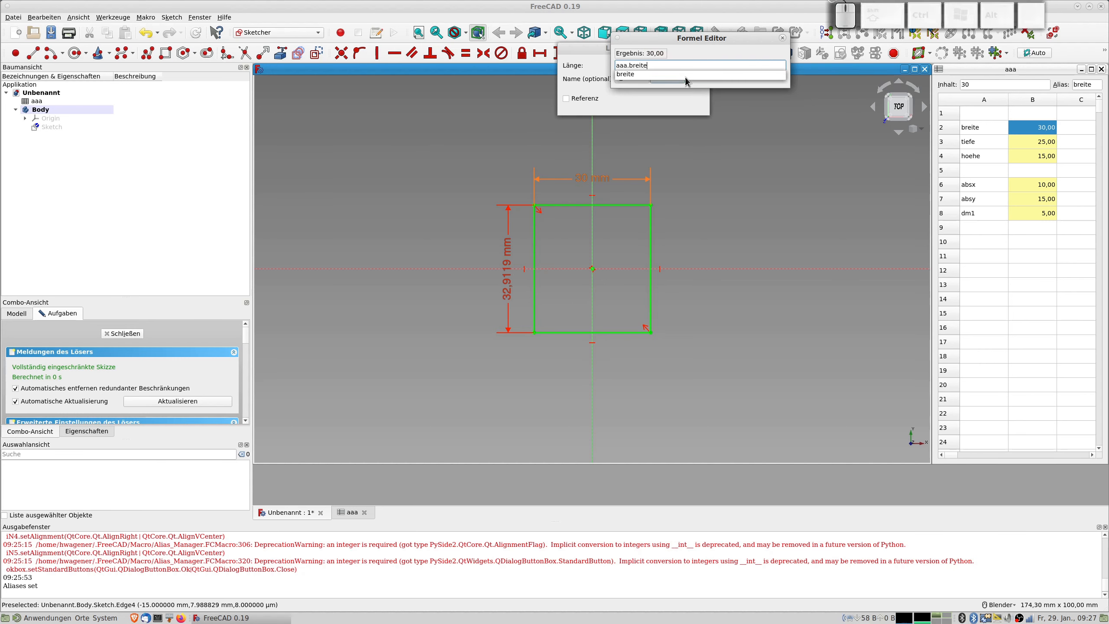
key(Tab)
key(Tab)
key(Return)
key(Tab)
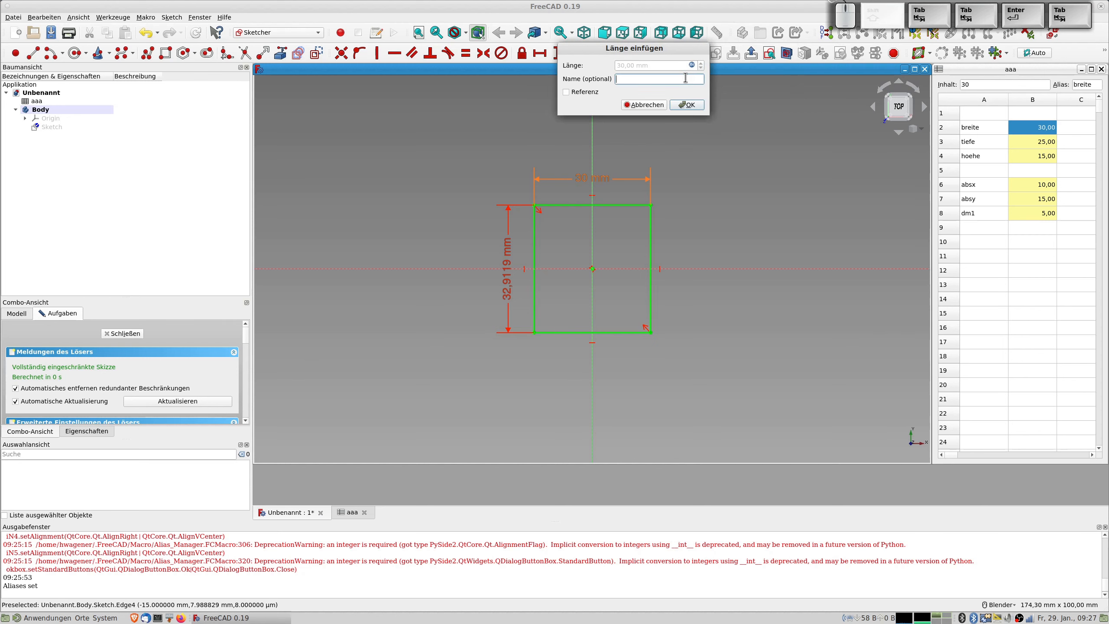
key(Return)
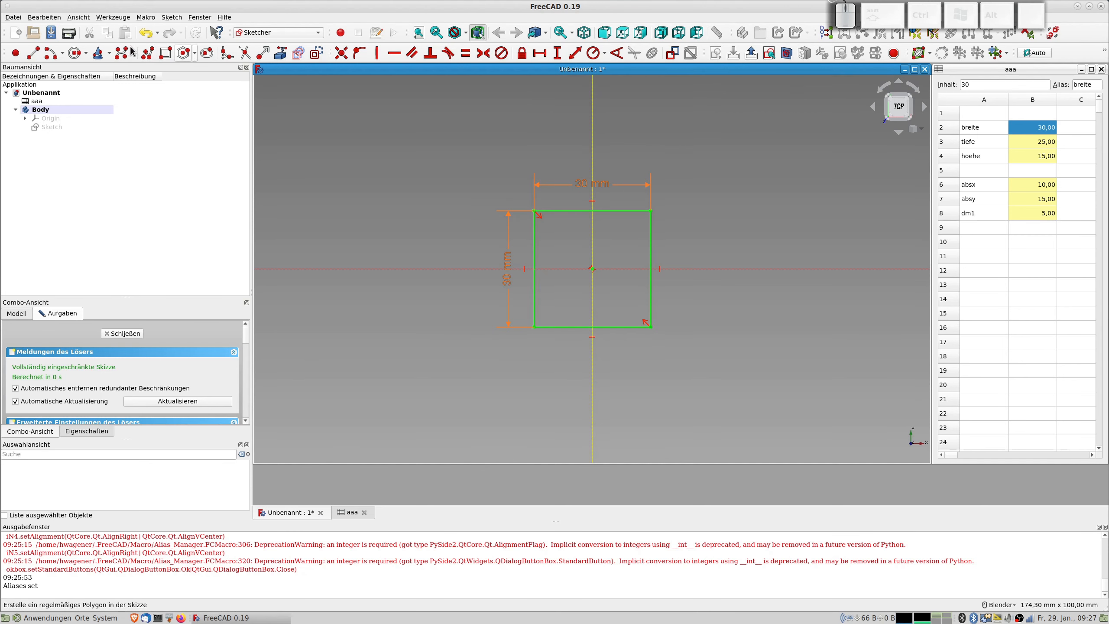
Step: Sketch a circle about 7.7 mm in diameter inside the rectangle, below and to the left of the origin
click(75, 53)
click(570, 289)
click(577, 301)
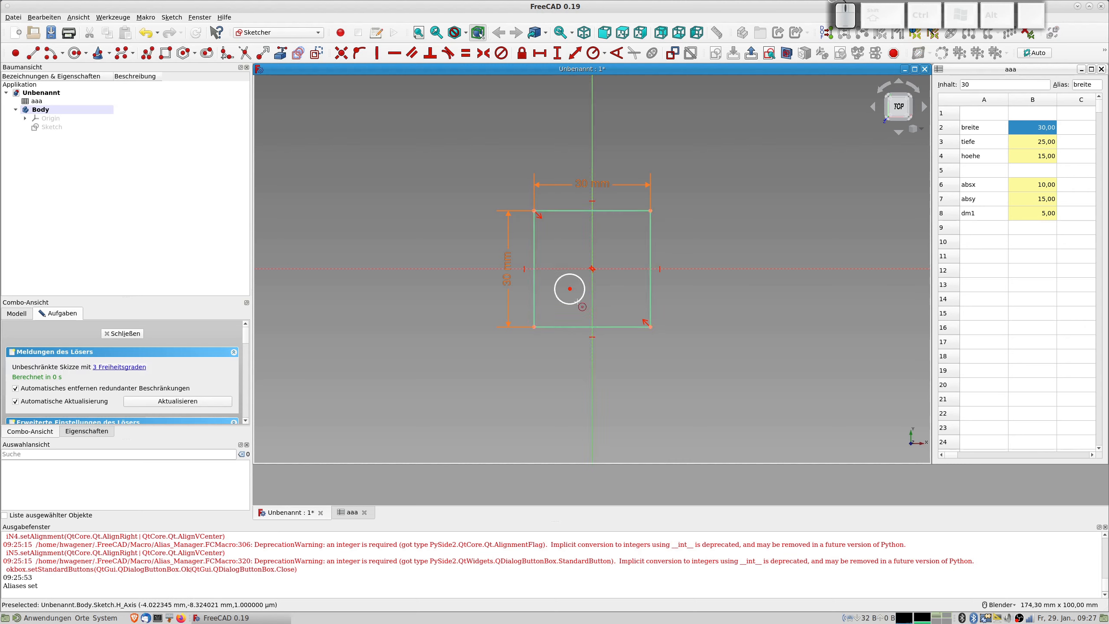
right_click(575, 297)
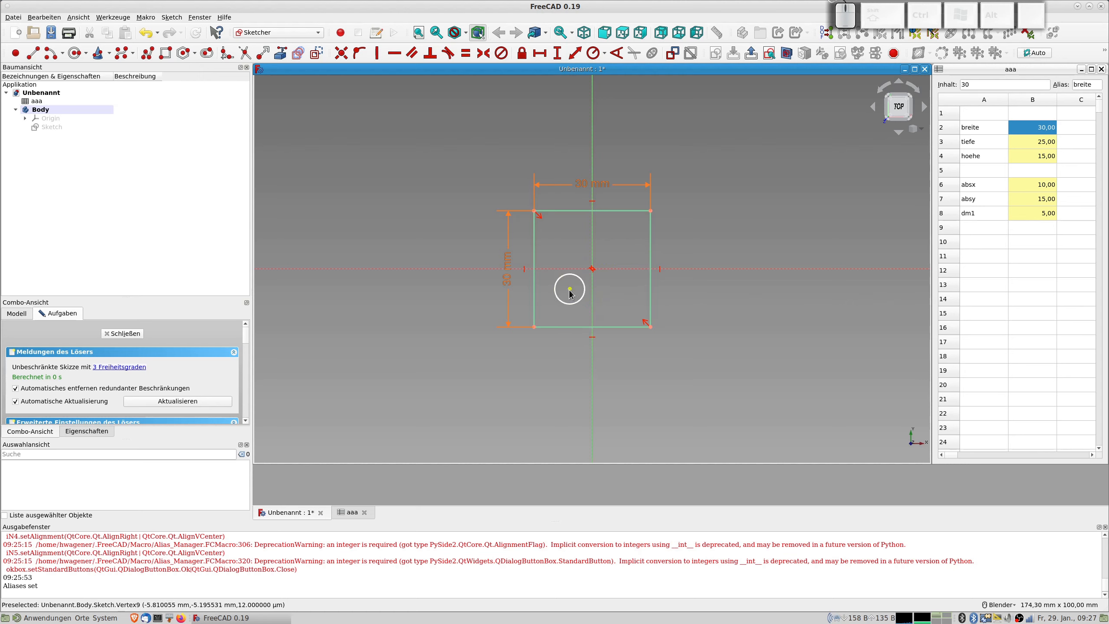
Step: Add a distance constraint between the circle's centre and the rectangle's lower edge, driven by the formula aaa.absy
click(569, 290)
click(575, 327)
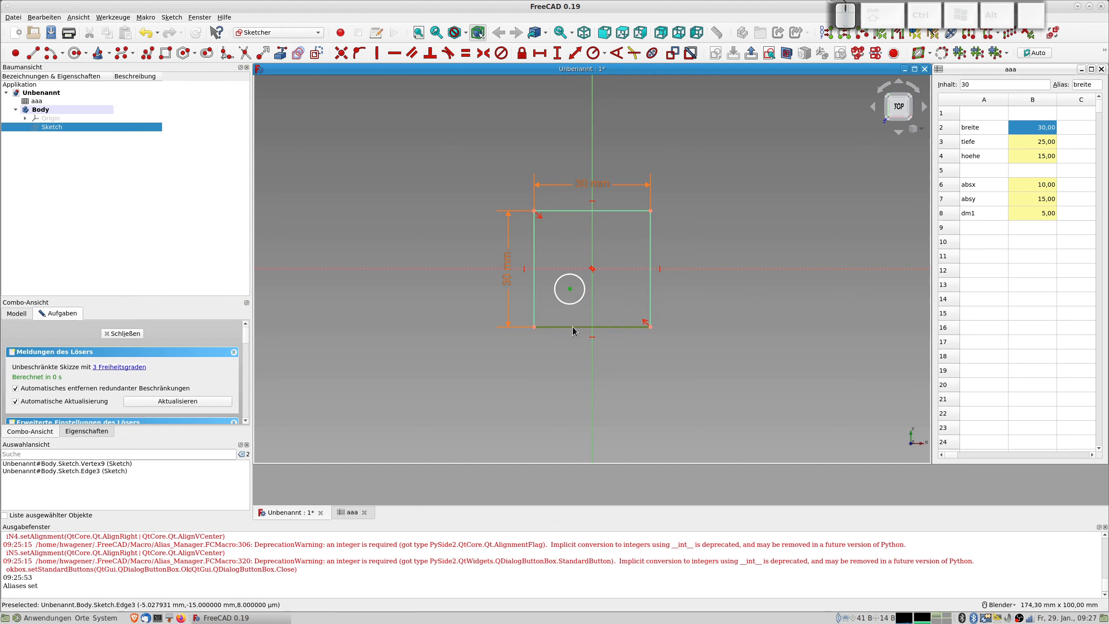
click(557, 54)
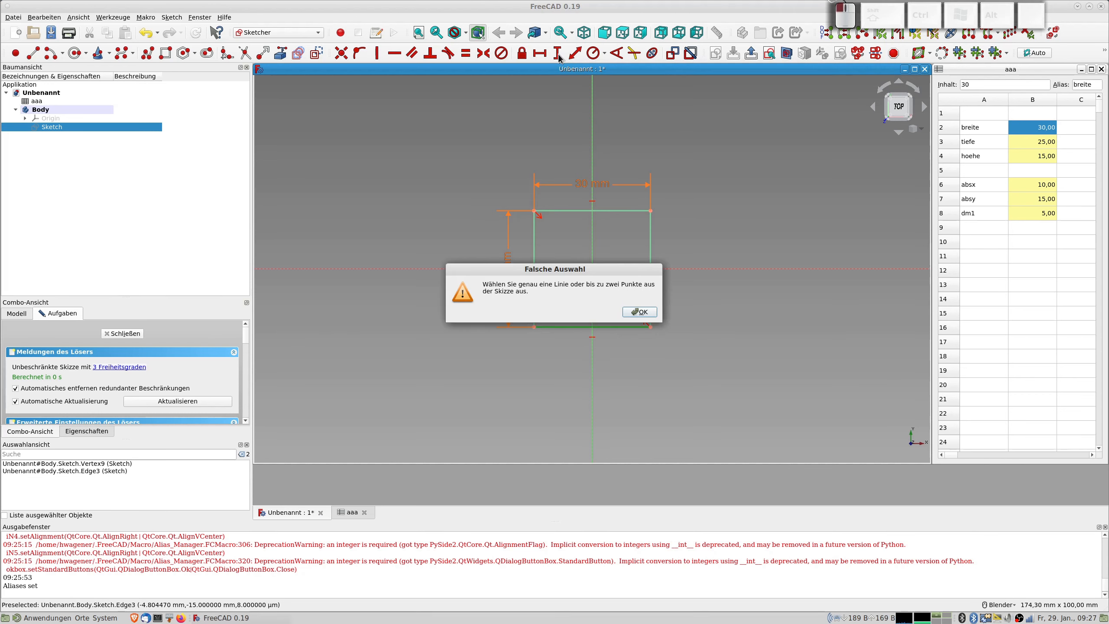
click(639, 312)
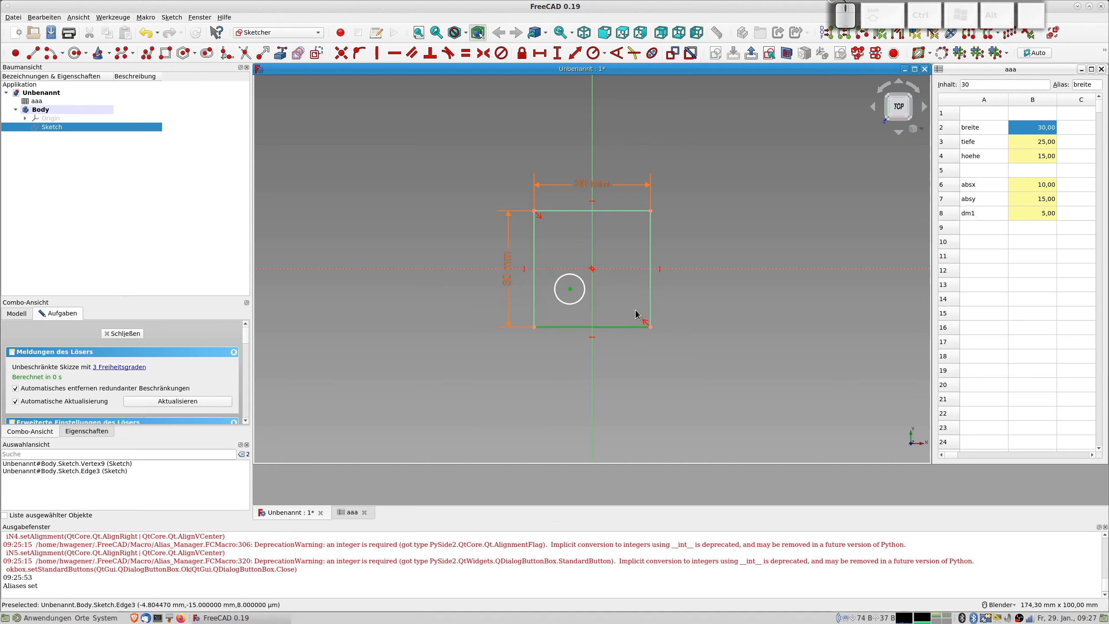
click(580, 53)
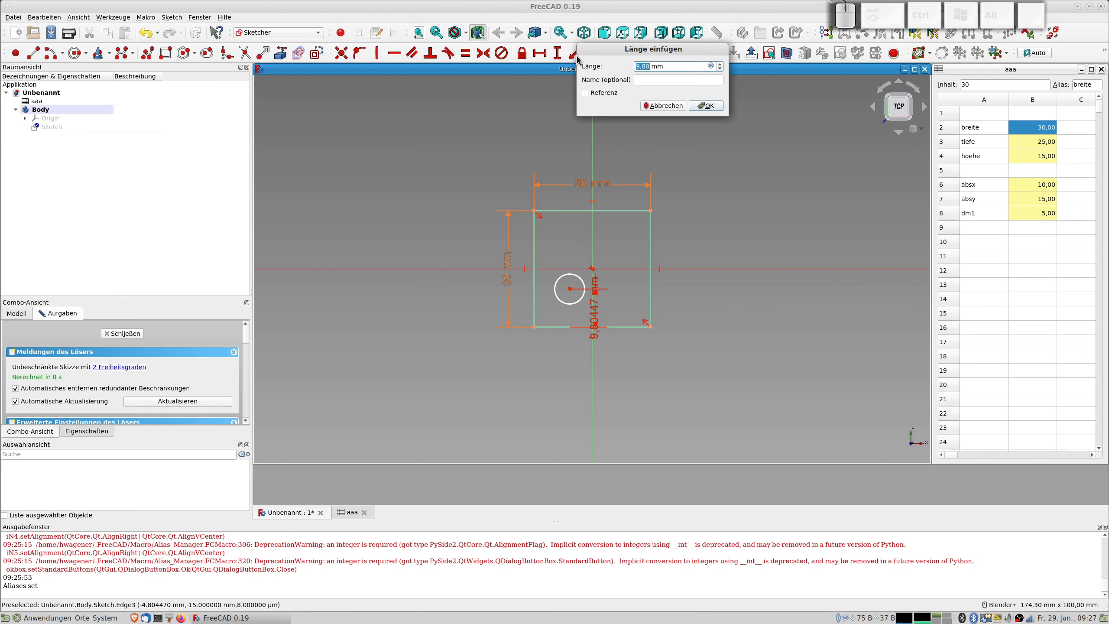
click(710, 66)
text(aaa)
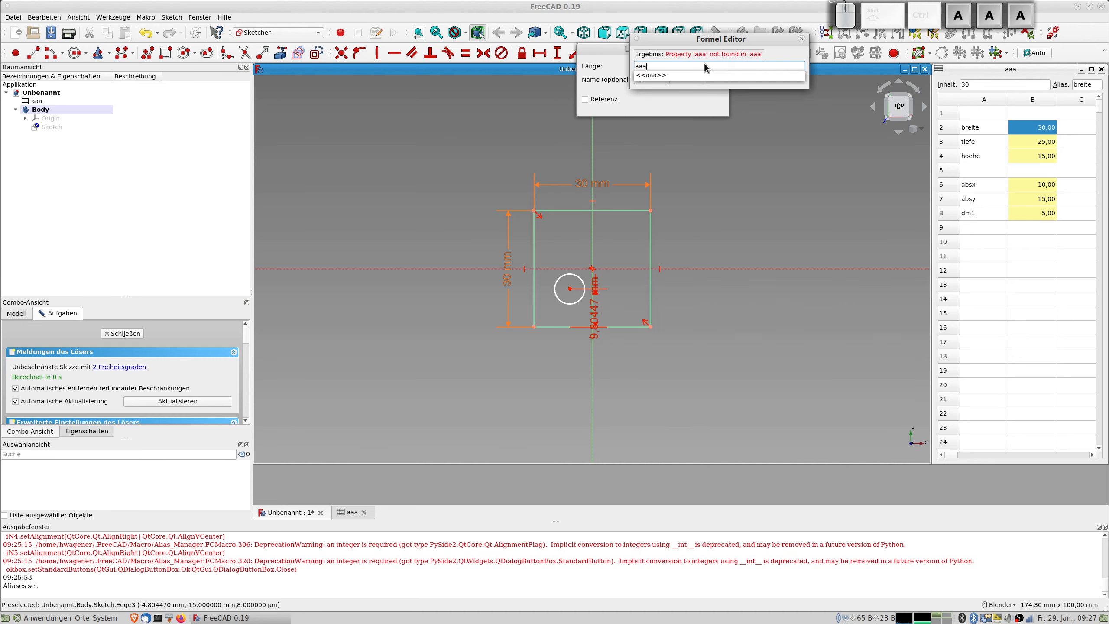
text(.absx)
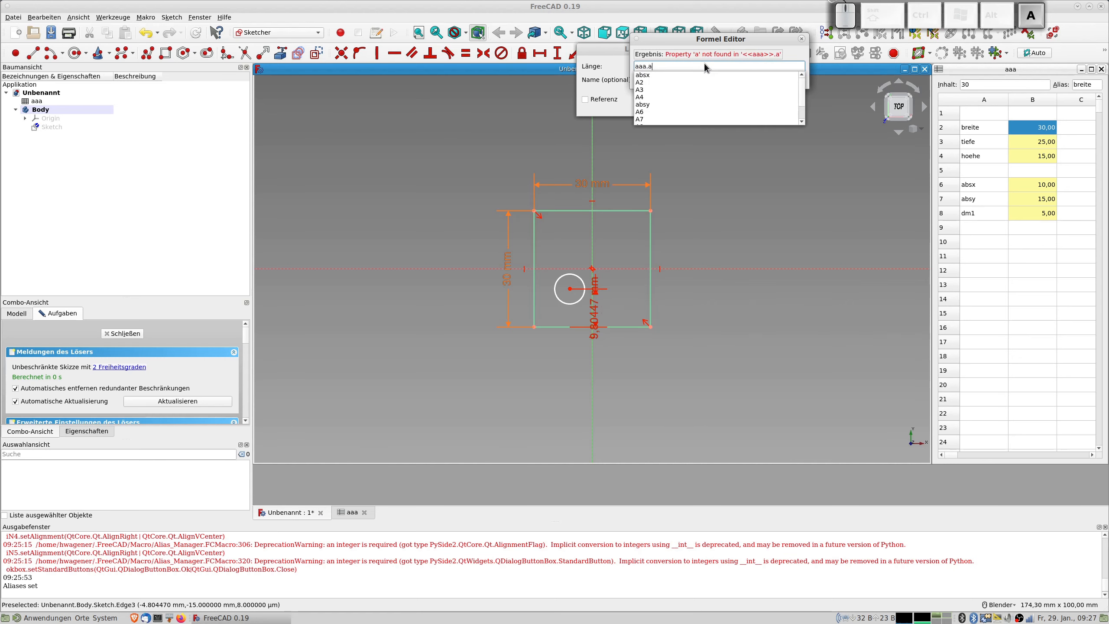
key(BackSpace)
text(y)
key(Return)
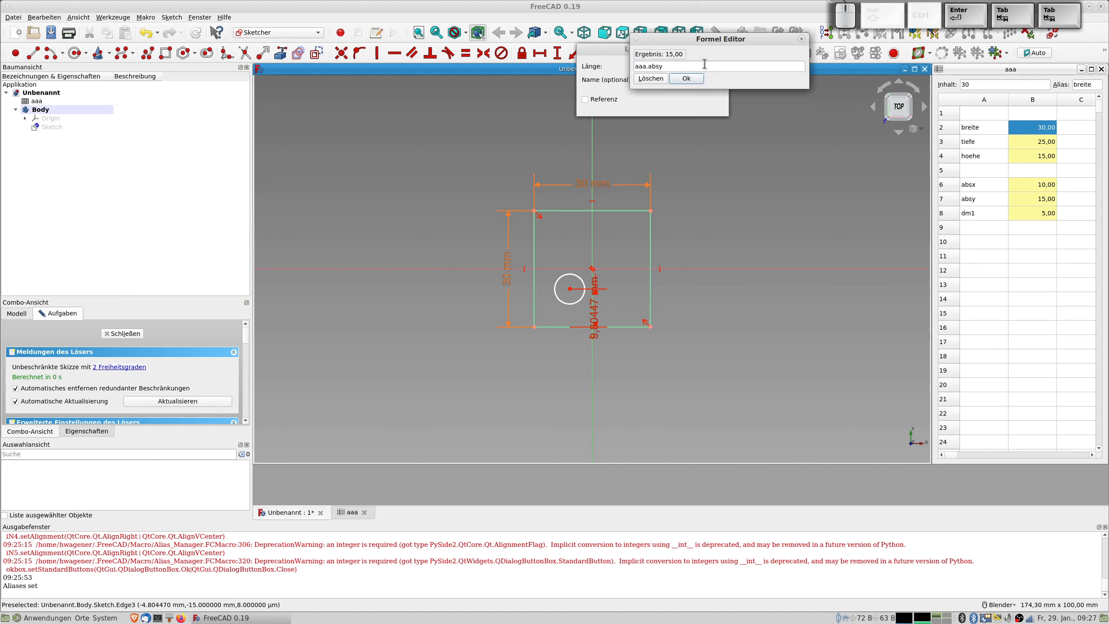
key(Return)
key(Tab)
key(Tab)
key(Tab)
key(Tab)
key(Return)
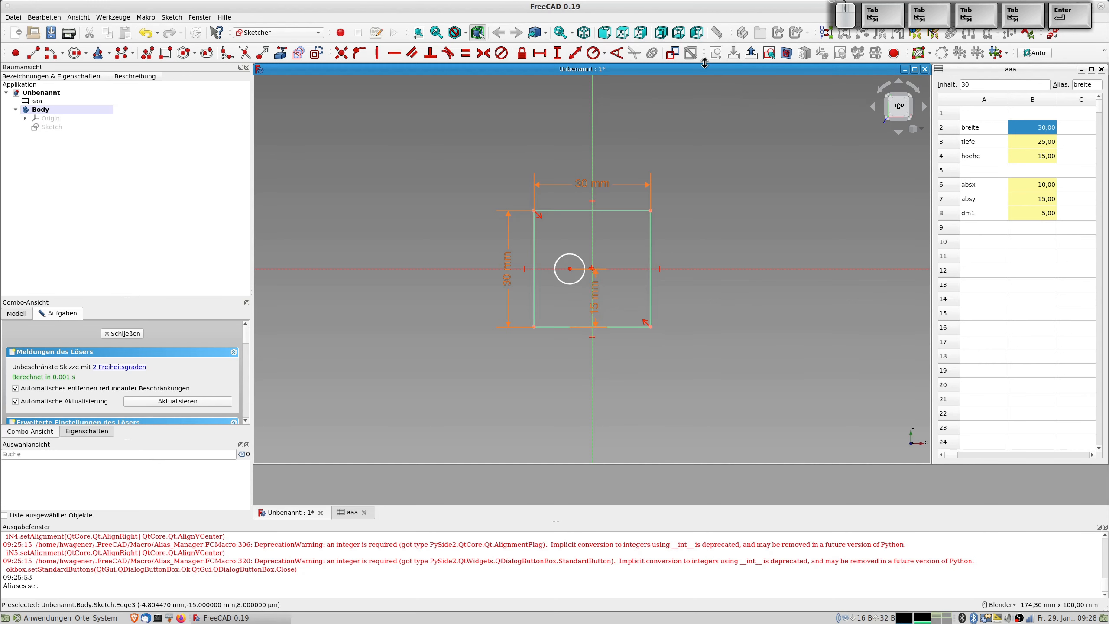
Step: Add a distance constraint between the circle's centre and the rectangle's left edge, driven by the formula aaa.absx
click(569, 269)
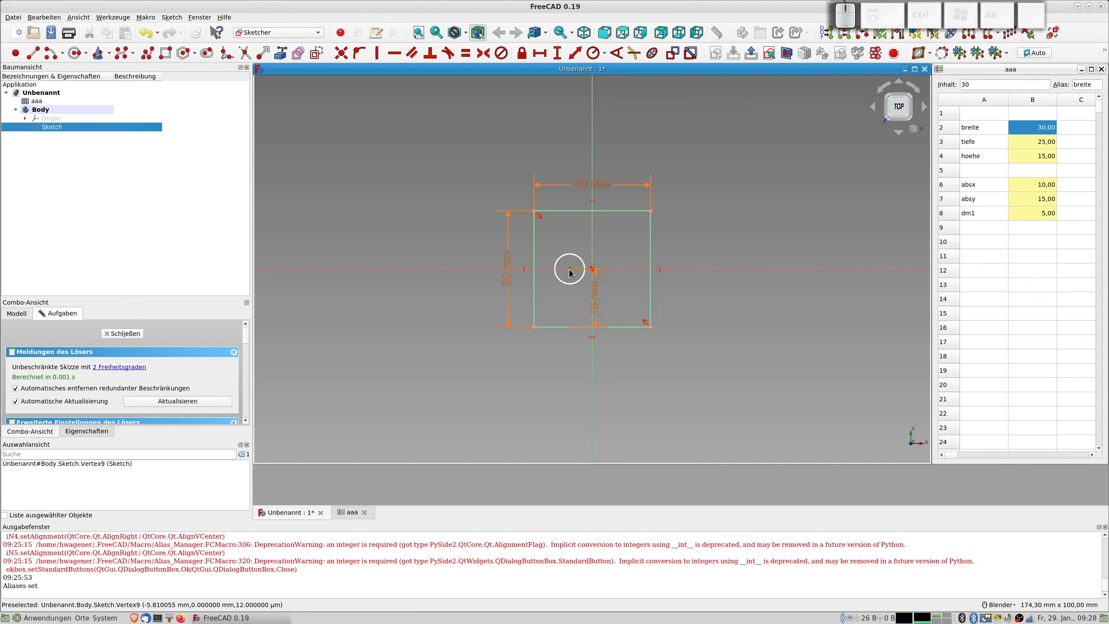
click(536, 289)
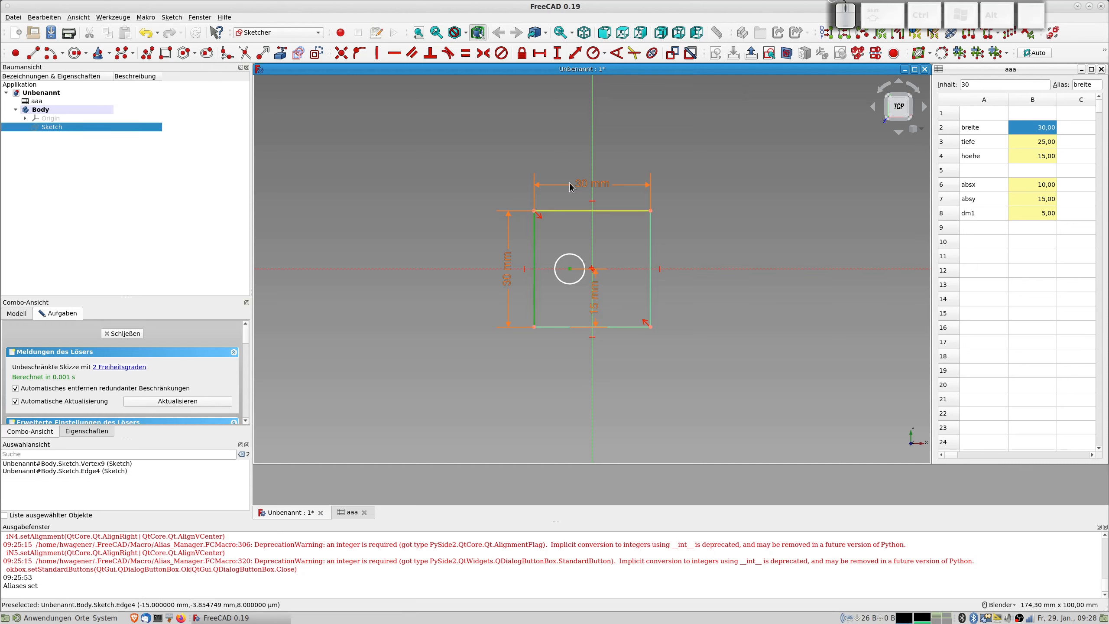
click(575, 53)
click(709, 65)
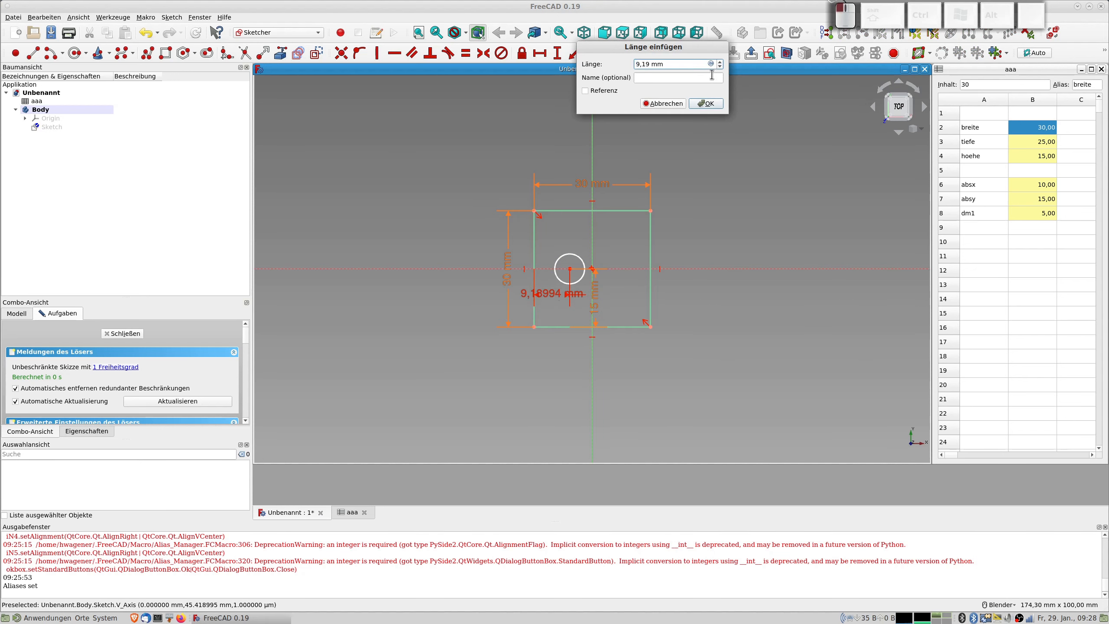
click(711, 64)
text(aaa.a)
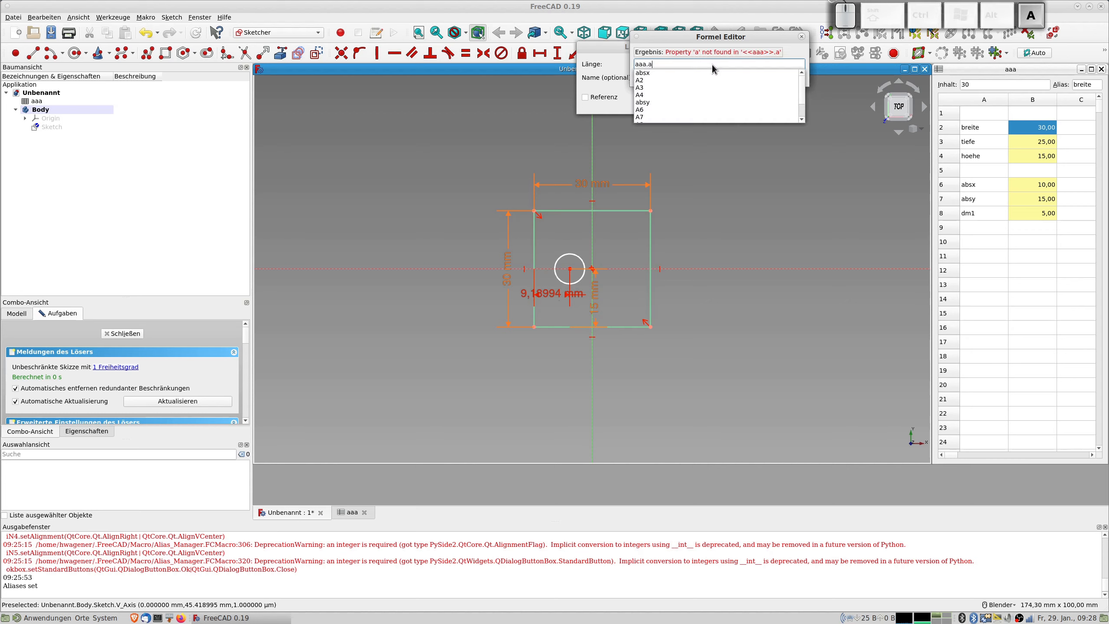
text(bsx)
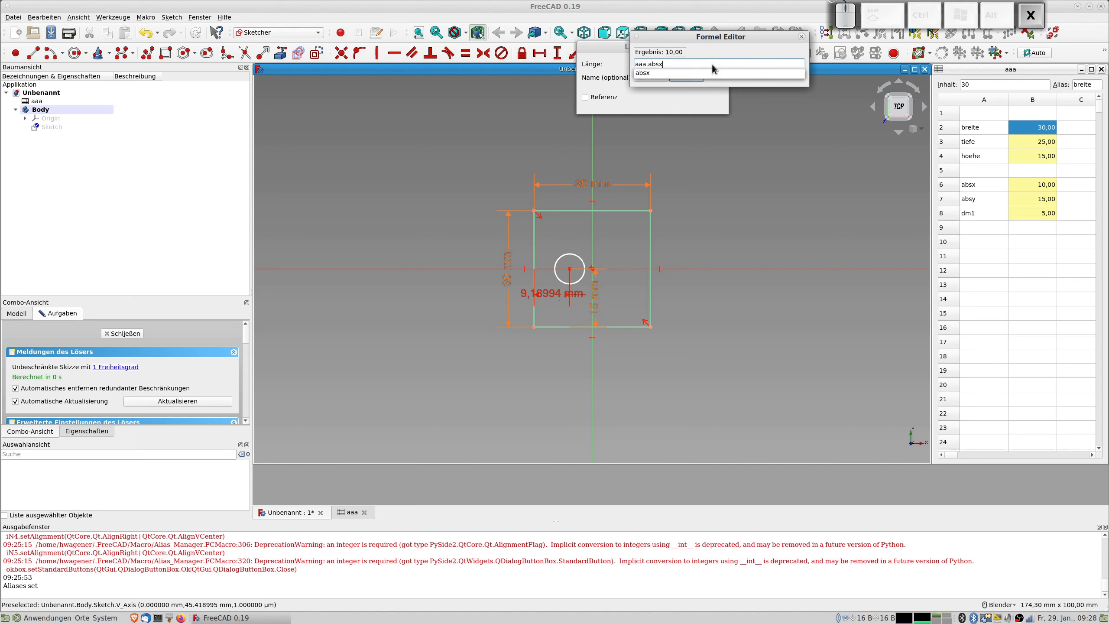
key(Tab)
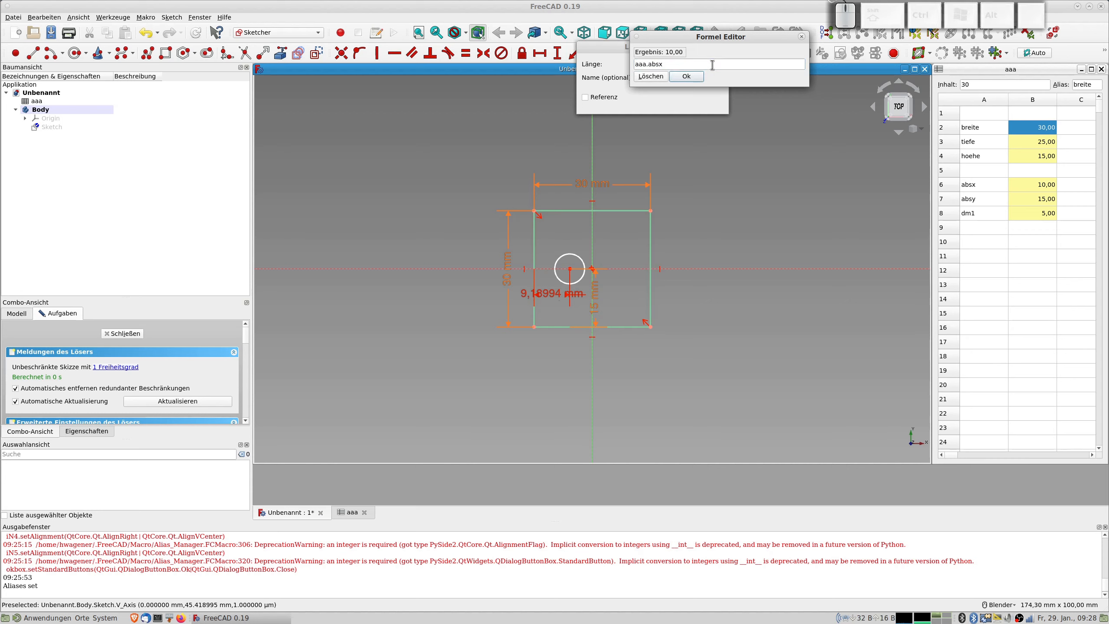
key(Return)
key(Tab)
key(Tab)
key(Tab)
key(Tab)
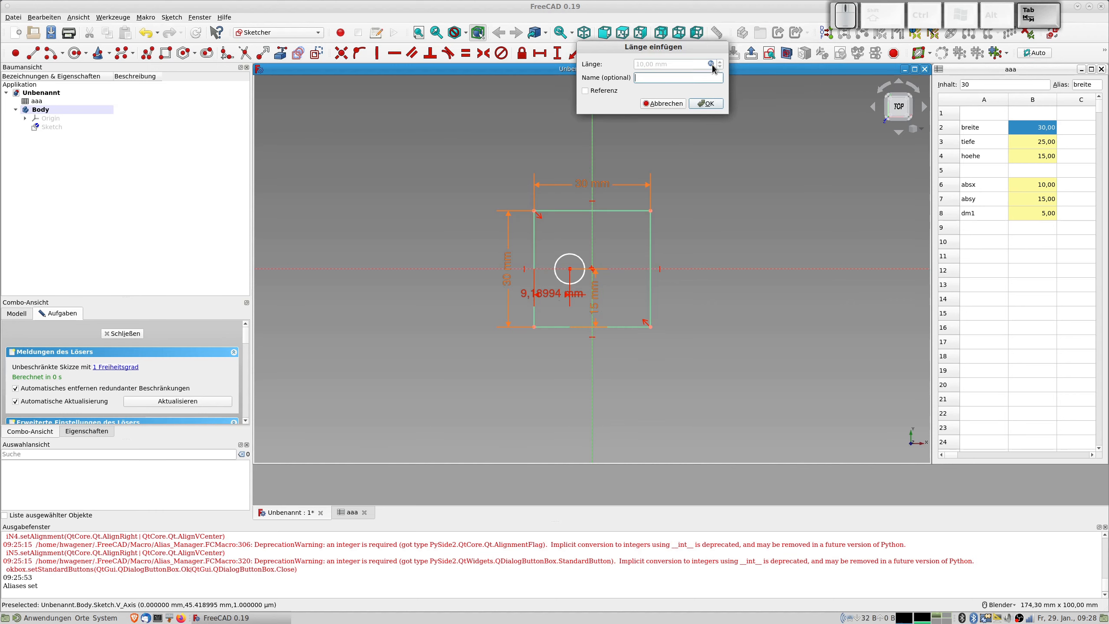
key(Return)
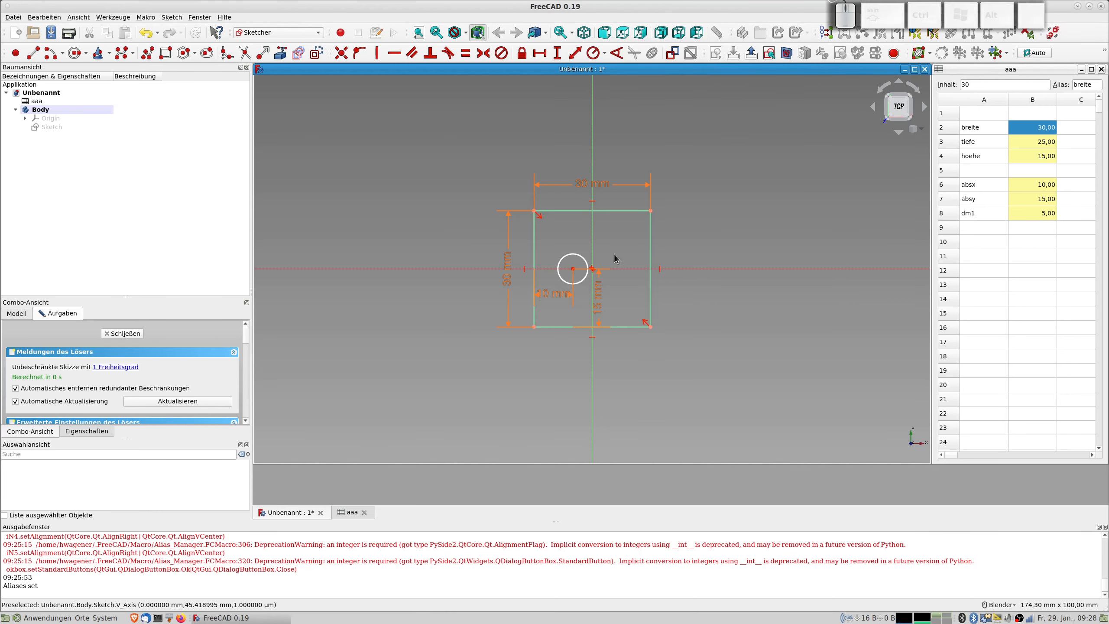
Step: Add a diameter constraint to the circle, driven by the formula aaa.dm1
click(605, 54)
click(606, 78)
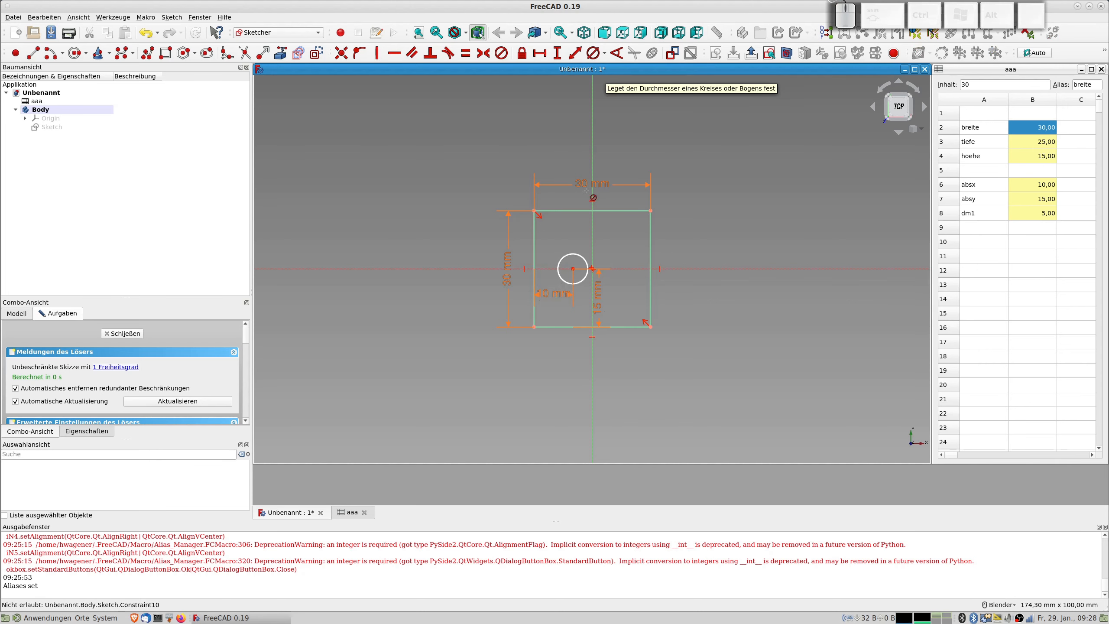
click(573, 255)
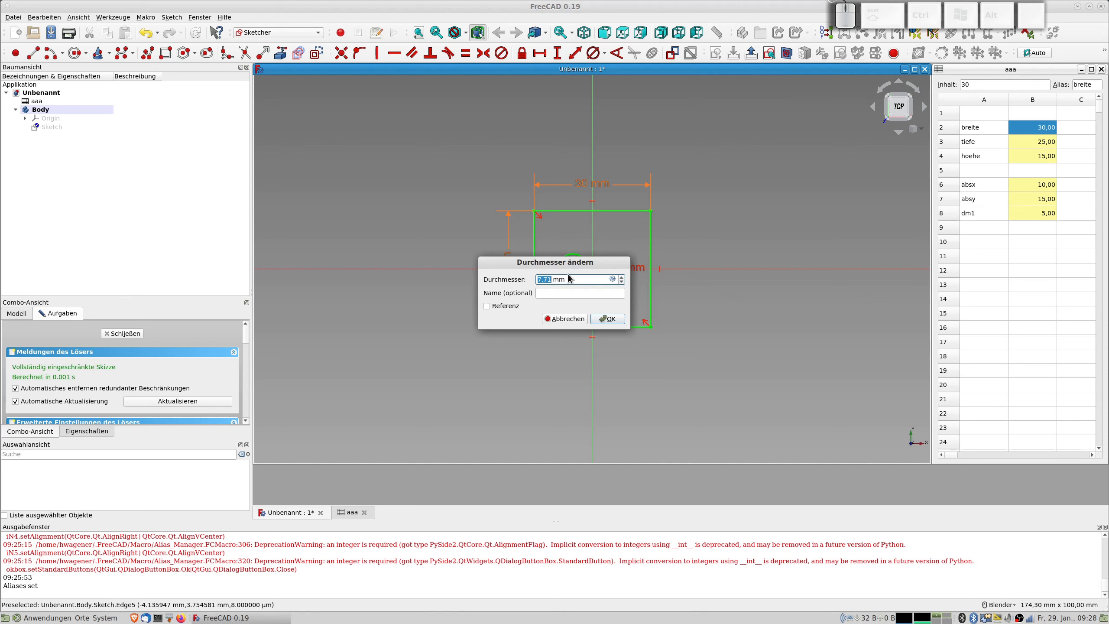
click(613, 280)
text(aa)
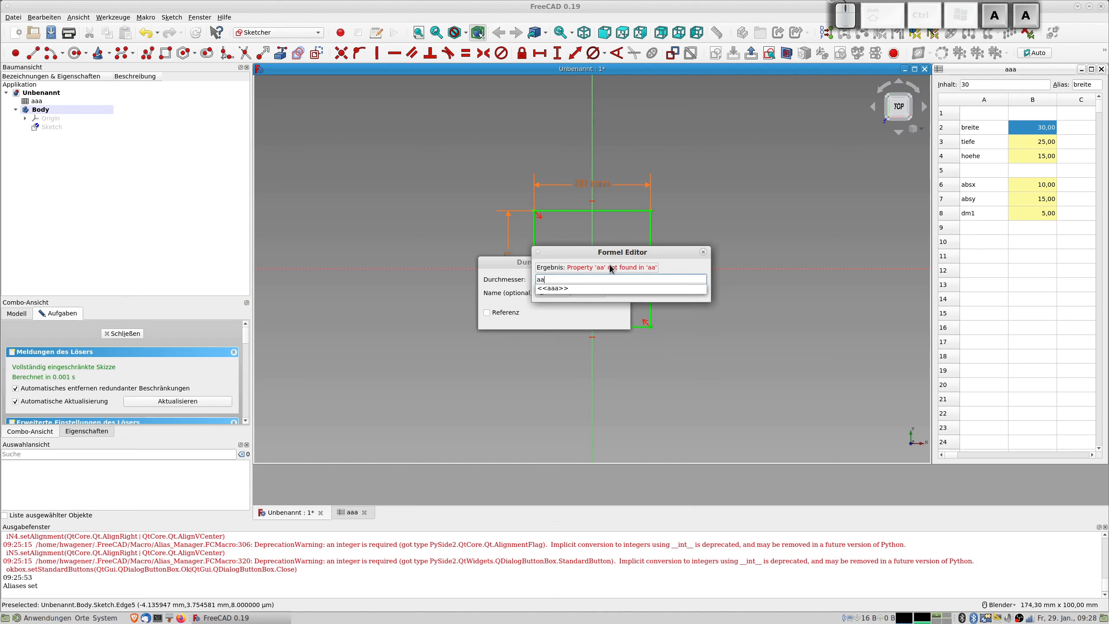
text(a.dm1)
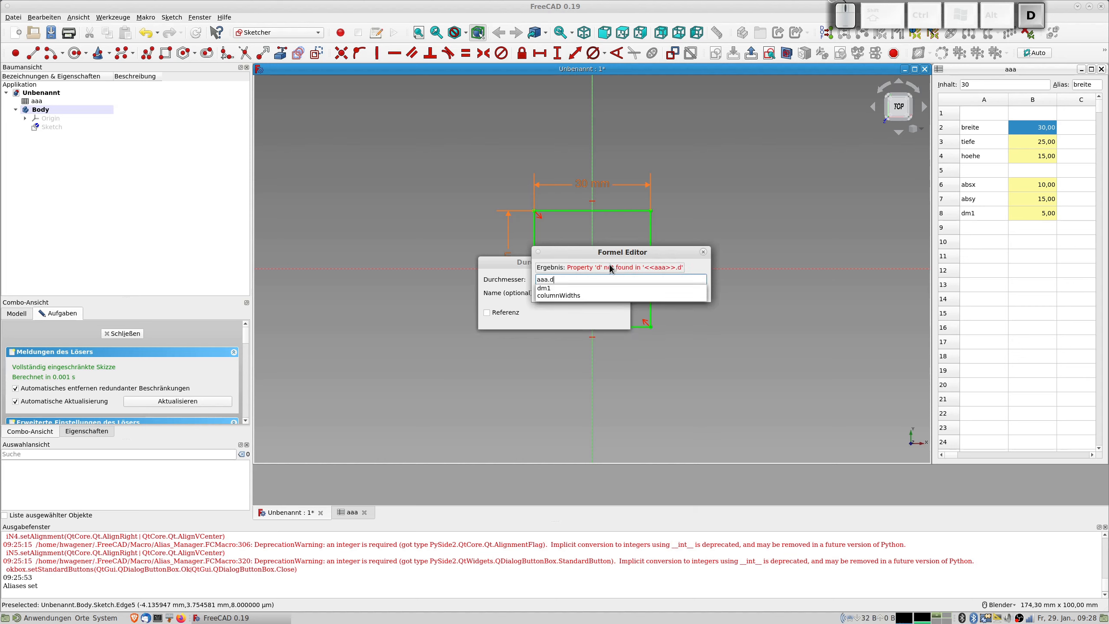
key(Return)
key(Tab)
key(Tab)
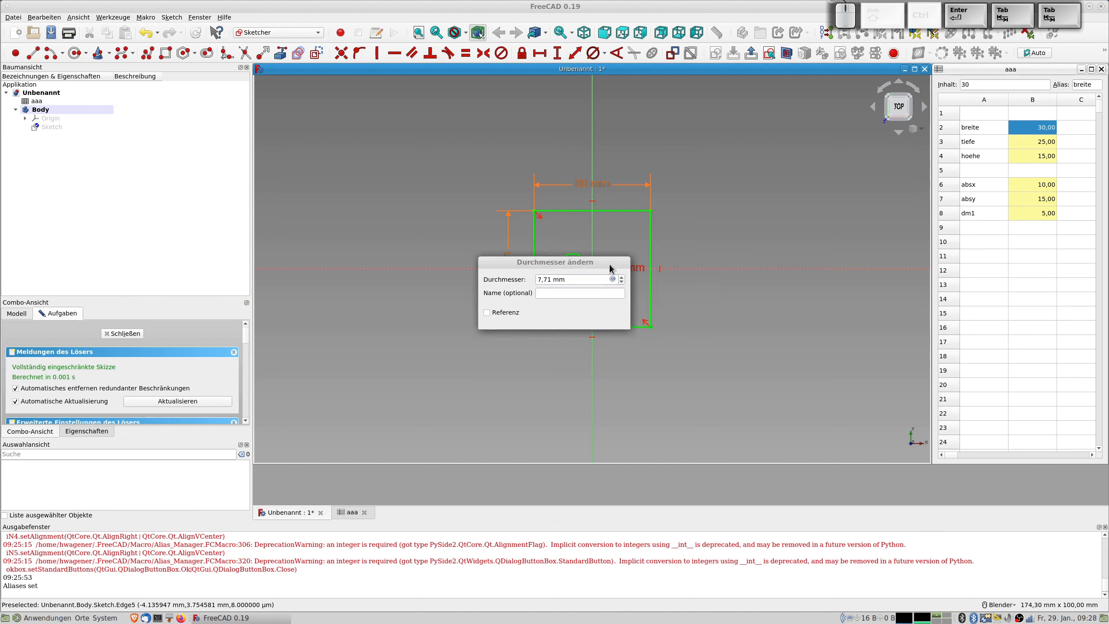
key(Tab)
key(Tab)
key(Return)
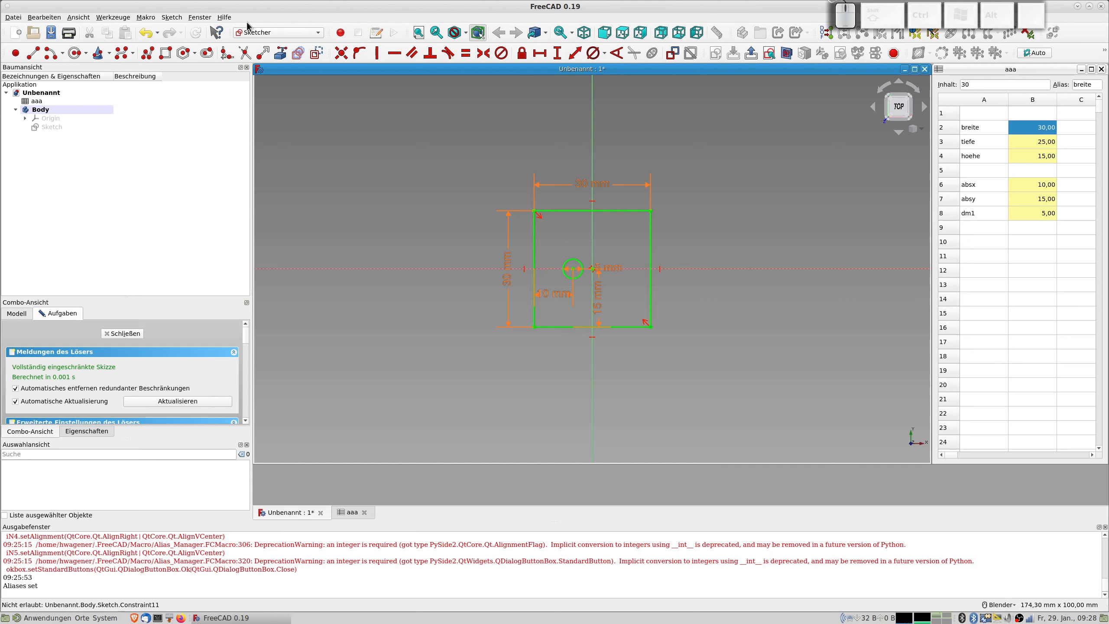
Step: Examine the program's version and build information, and close it again
click(224, 19)
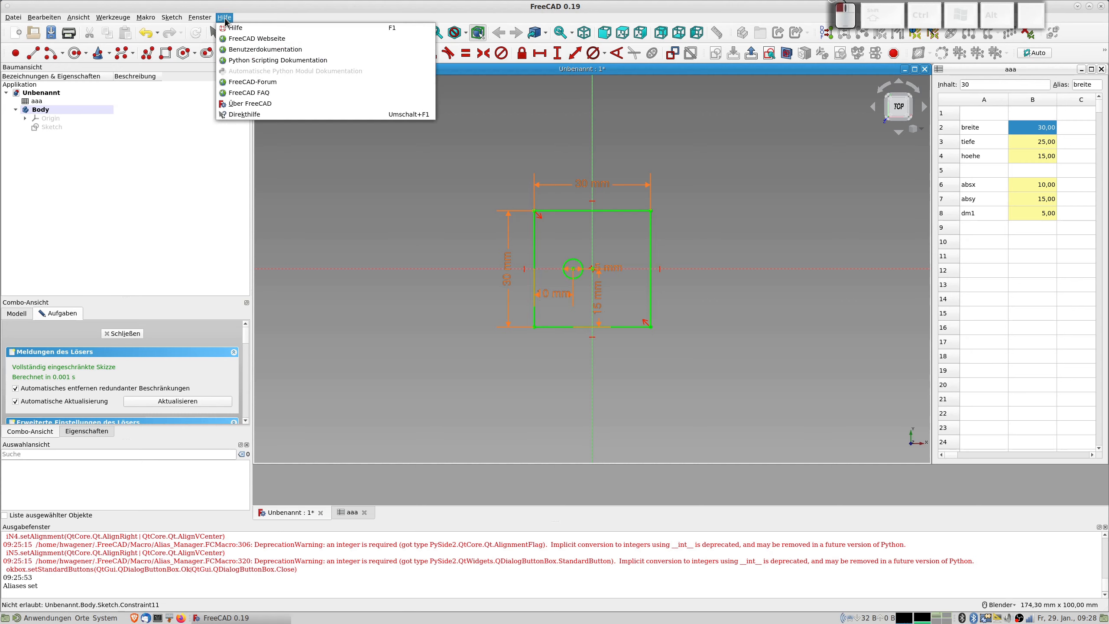
click(252, 104)
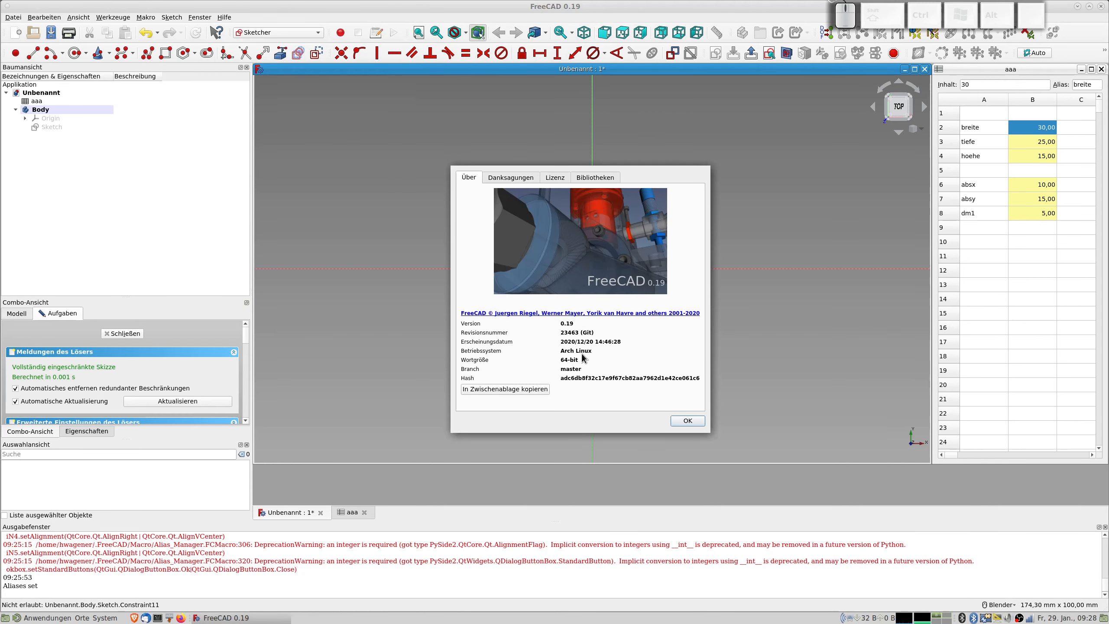
click(688, 421)
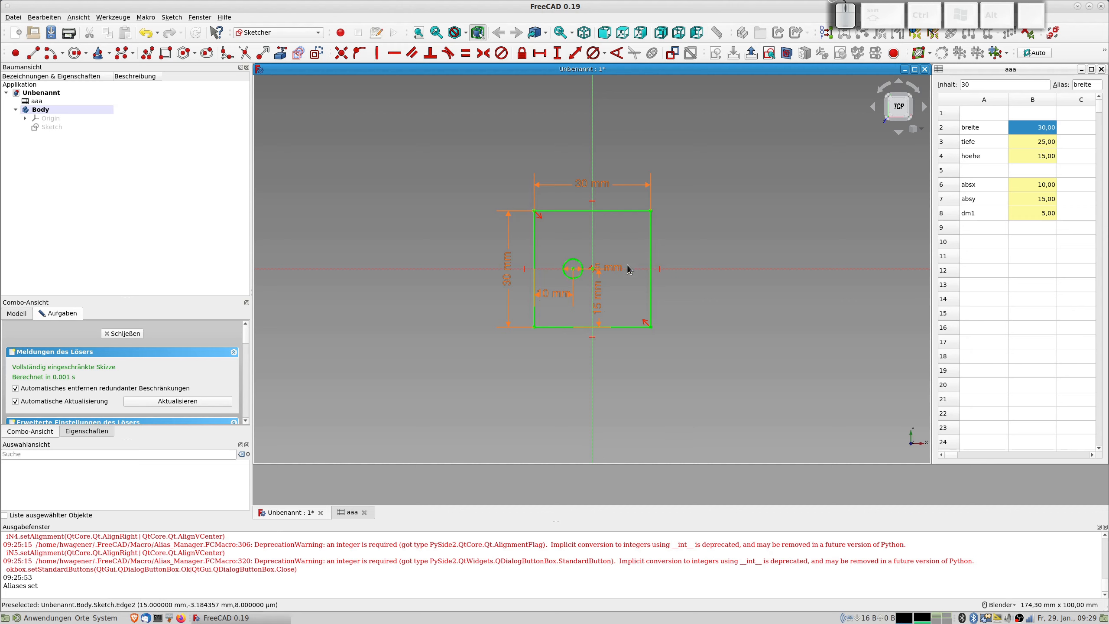
Step: Spread out the circle's diameter, vertical distance and horizontal distance dimensions in the sketch, and close the sketch
scroll(607, 269, up, 5)
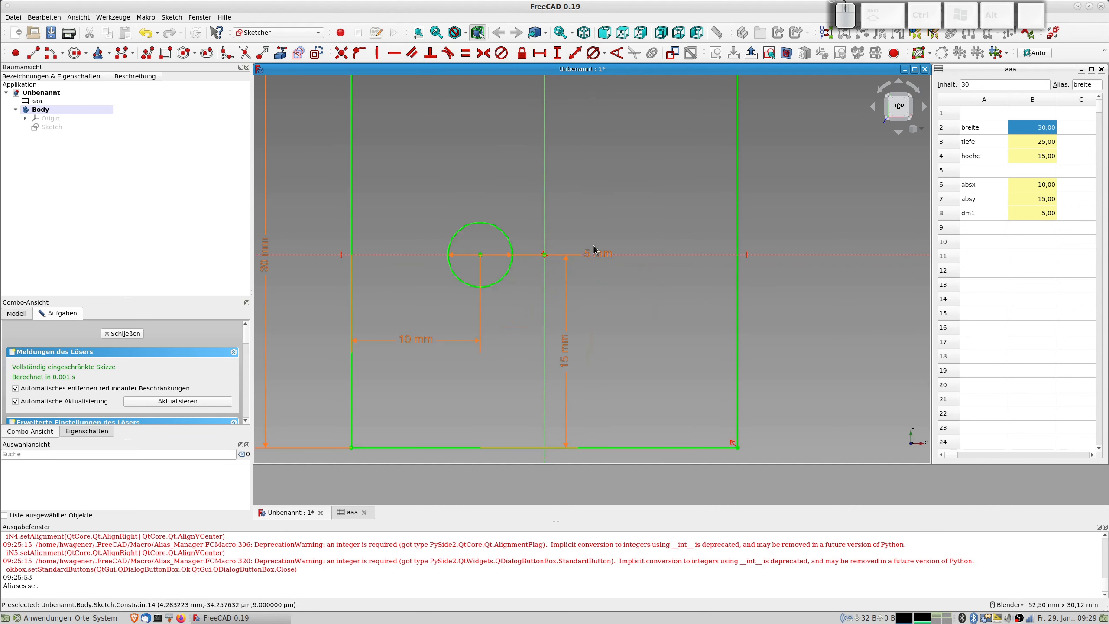
drag(595, 256, 582, 191)
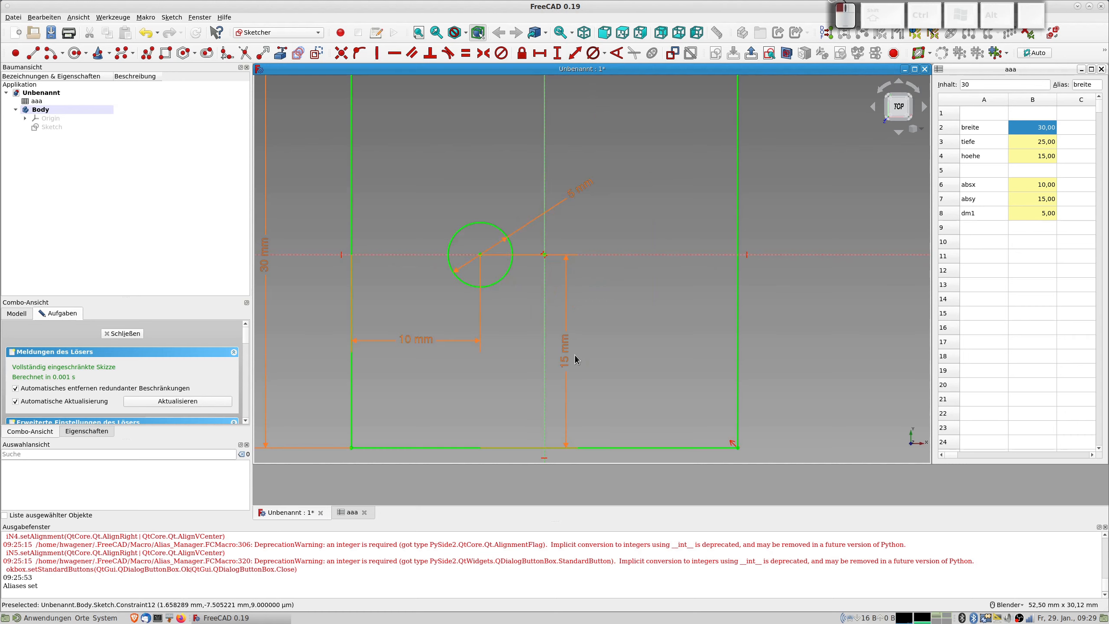
drag(565, 355, 619, 359)
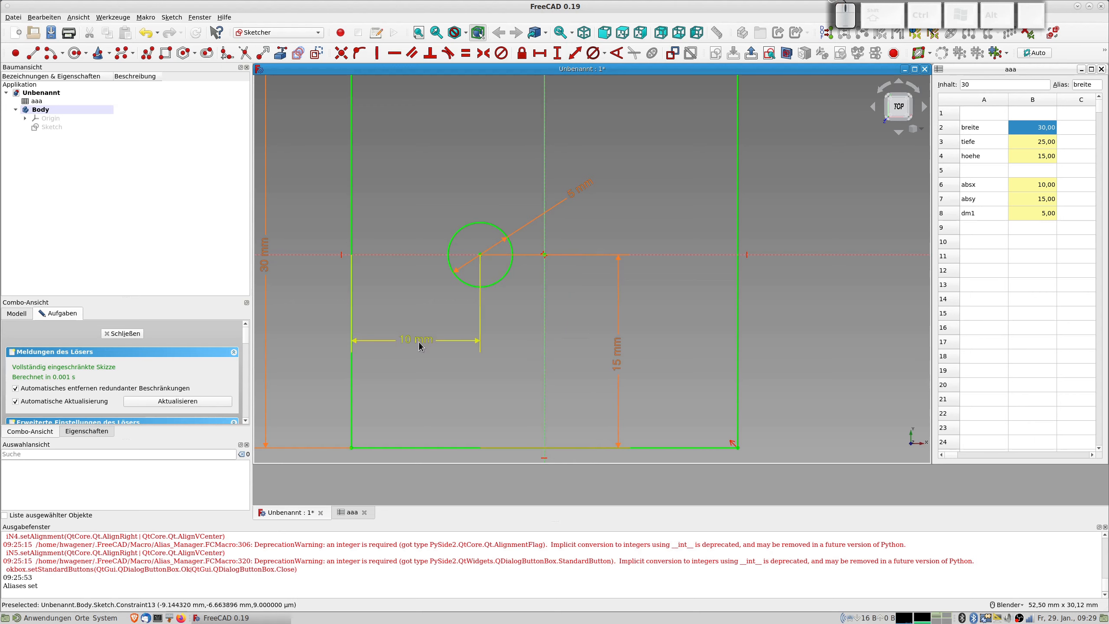
drag(419, 344, 416, 374)
scroll(519, 304, down, 5)
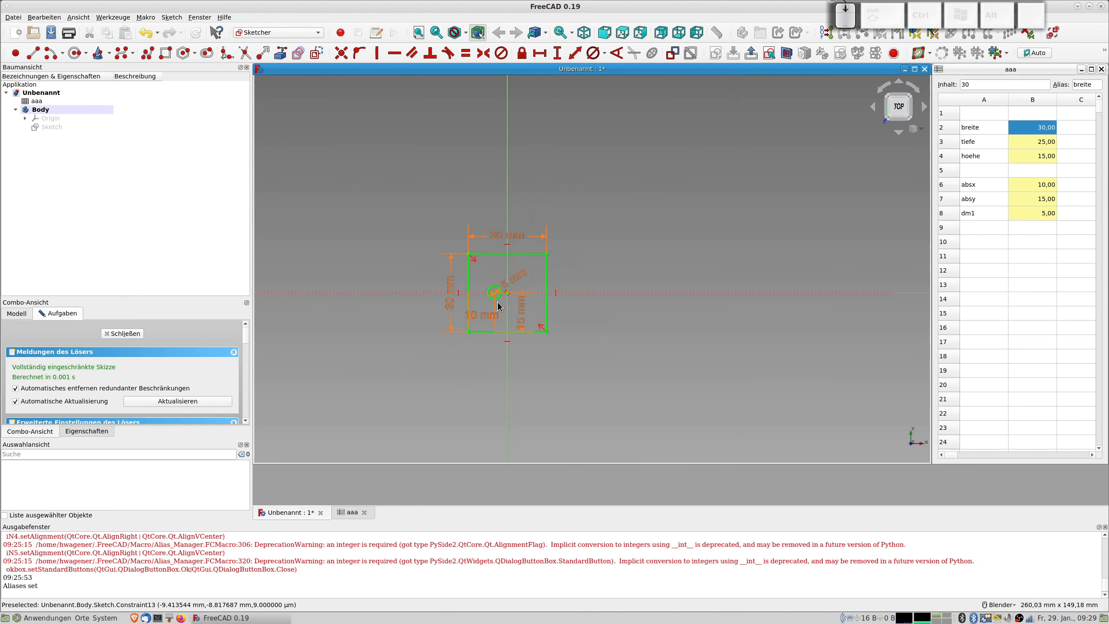
click(122, 334)
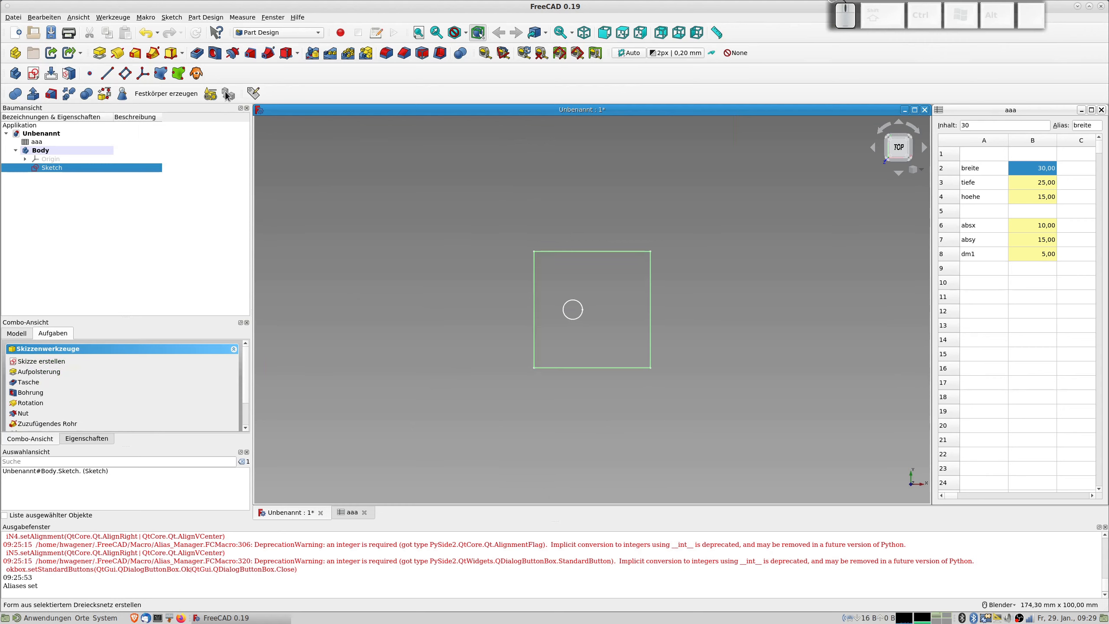
Step: Pad the sketch with its length driven by the formula aaa.hoehe
click(103, 57)
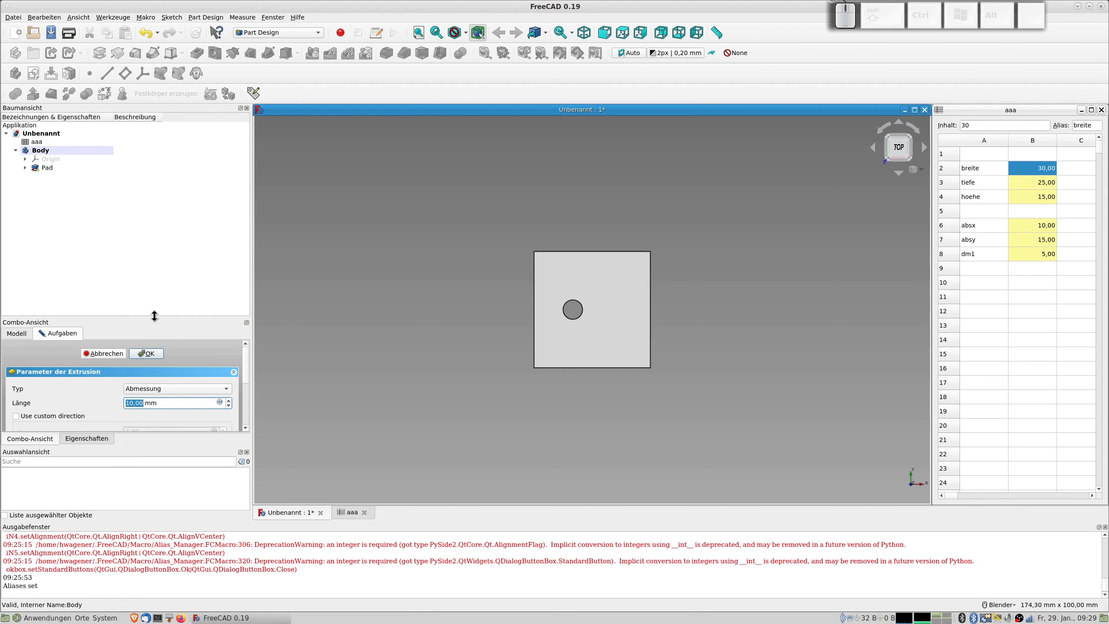
click(220, 403)
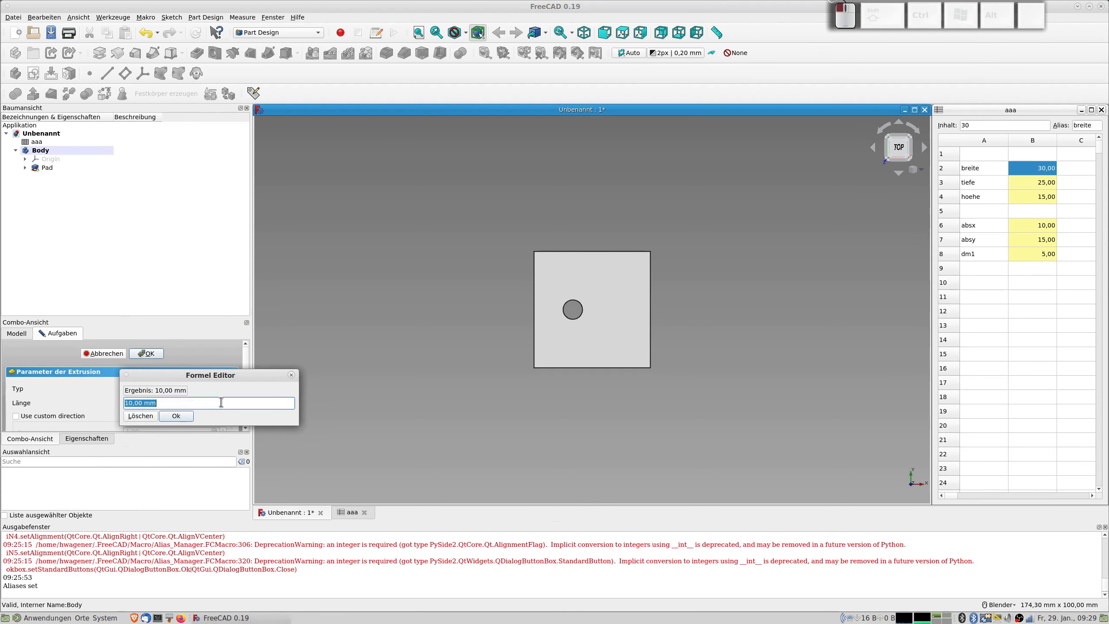
text(aaa)
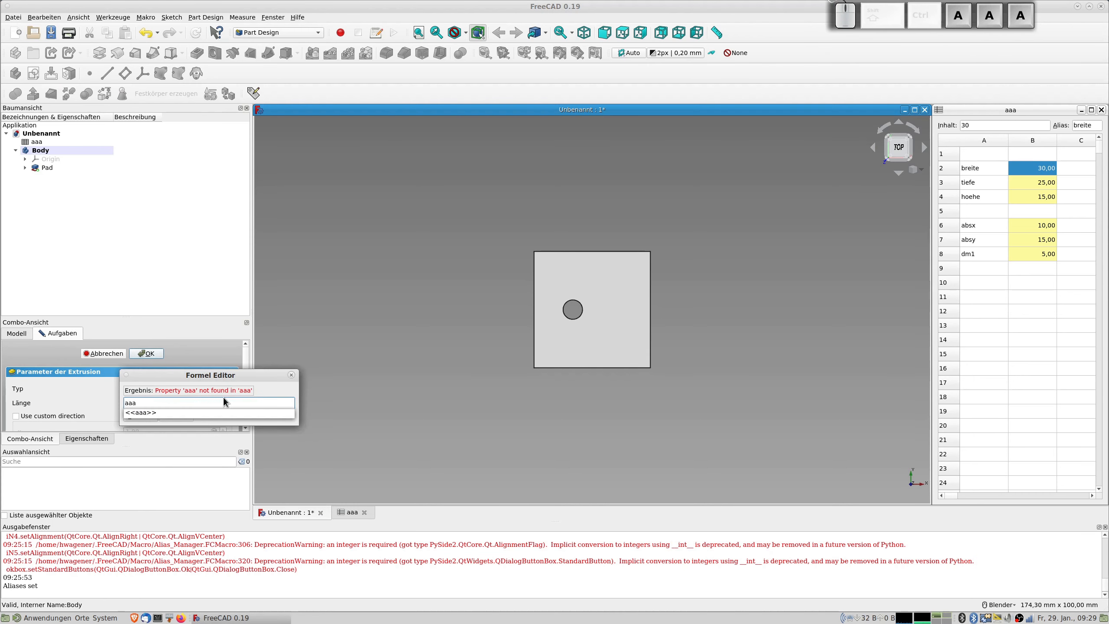
text(.hoe)
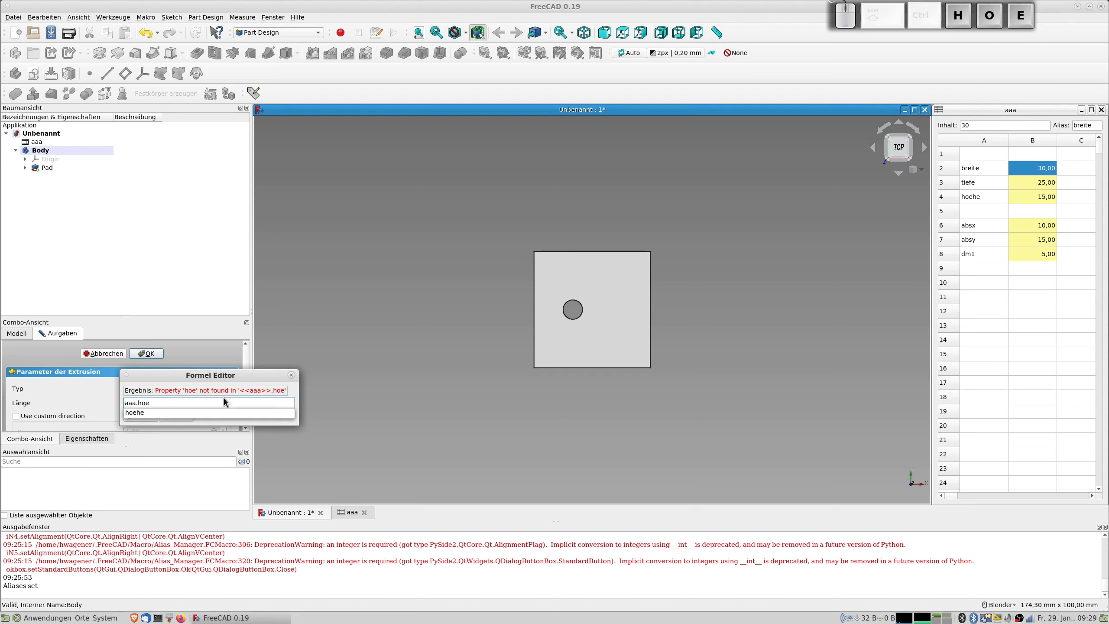
text(he)
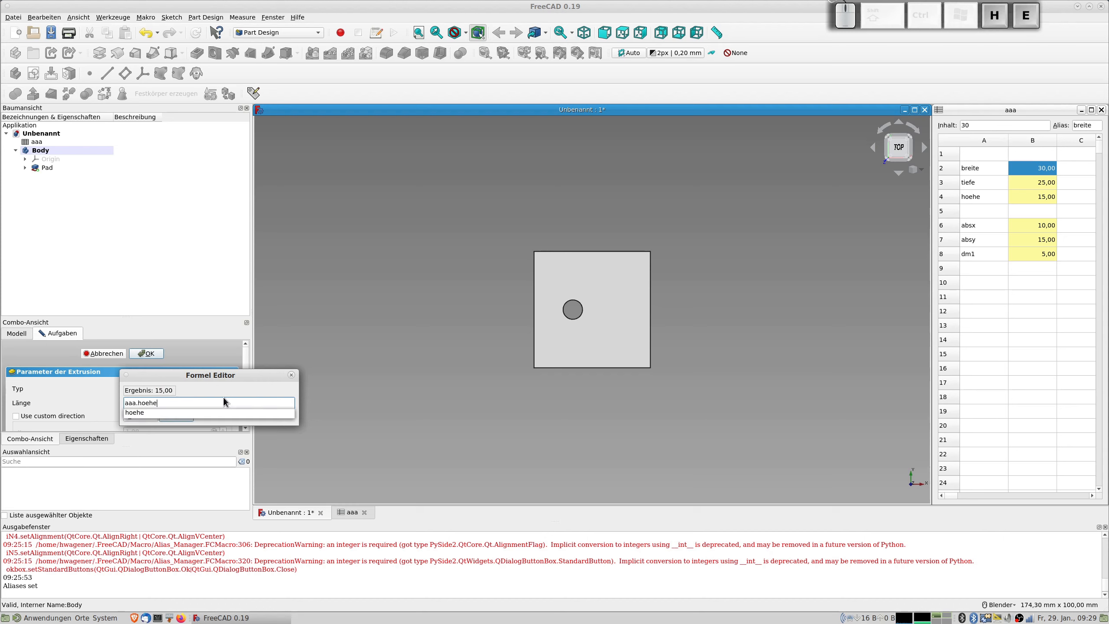
key(Return)
key(Return)
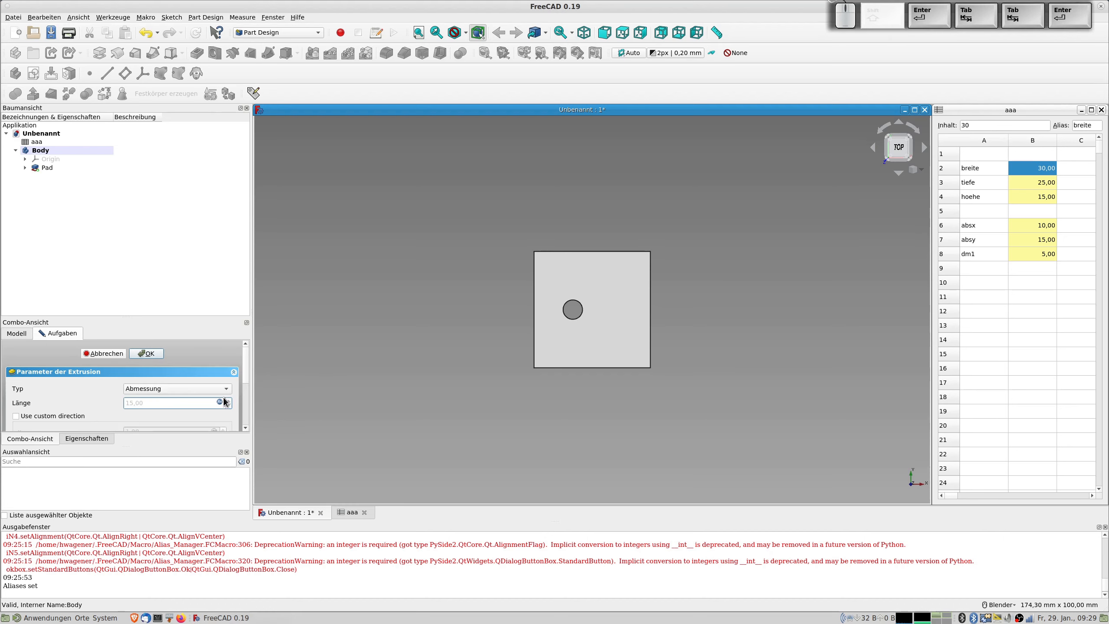
click(156, 354)
Step: Set the breite parameter in the spreadsheet to 60
middle_drag(682, 414, 530, 411)
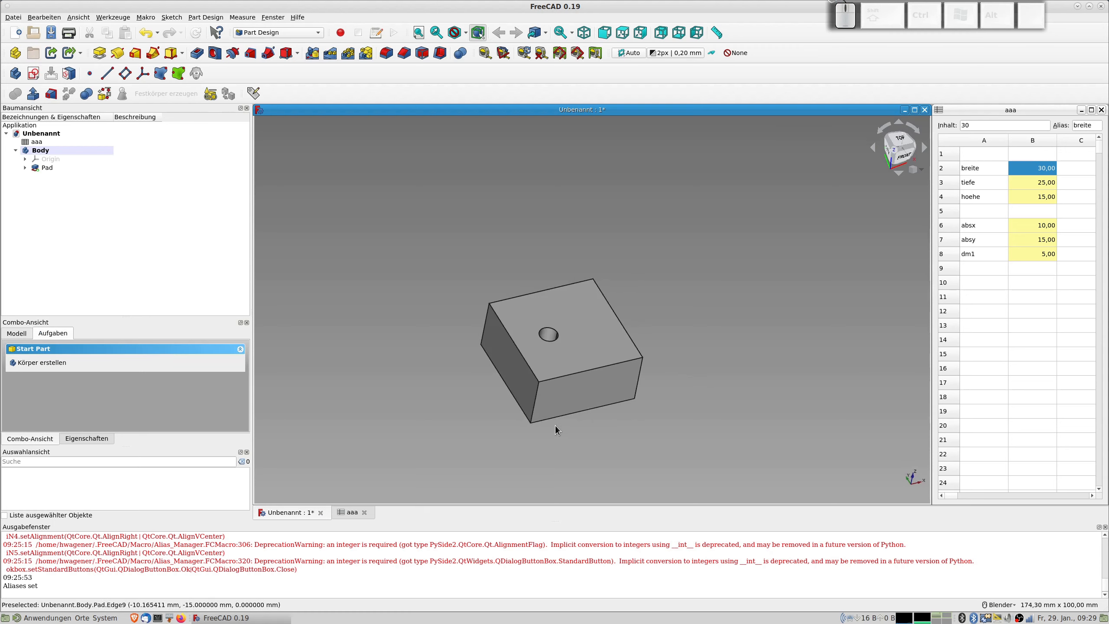
click(1036, 173)
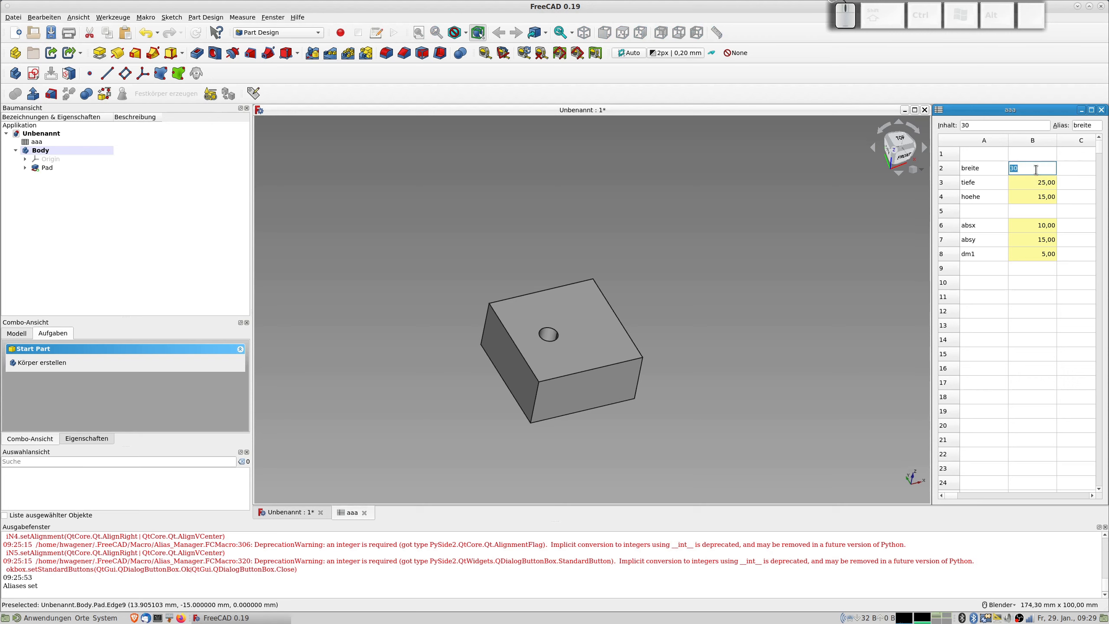
text(60)
key(Return)
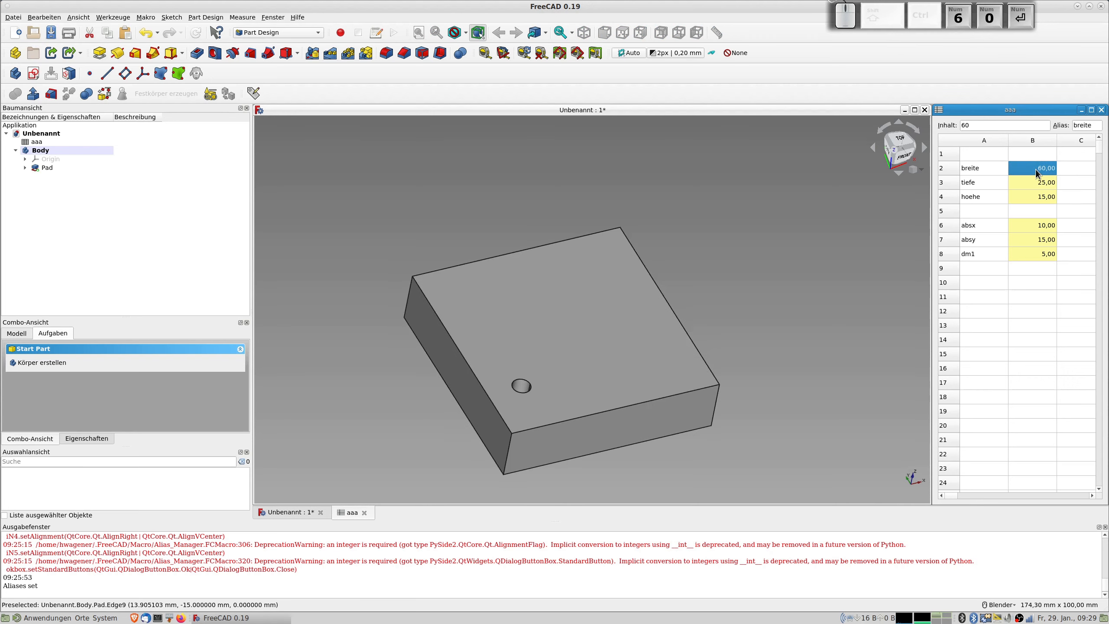
double_click(1041, 185)
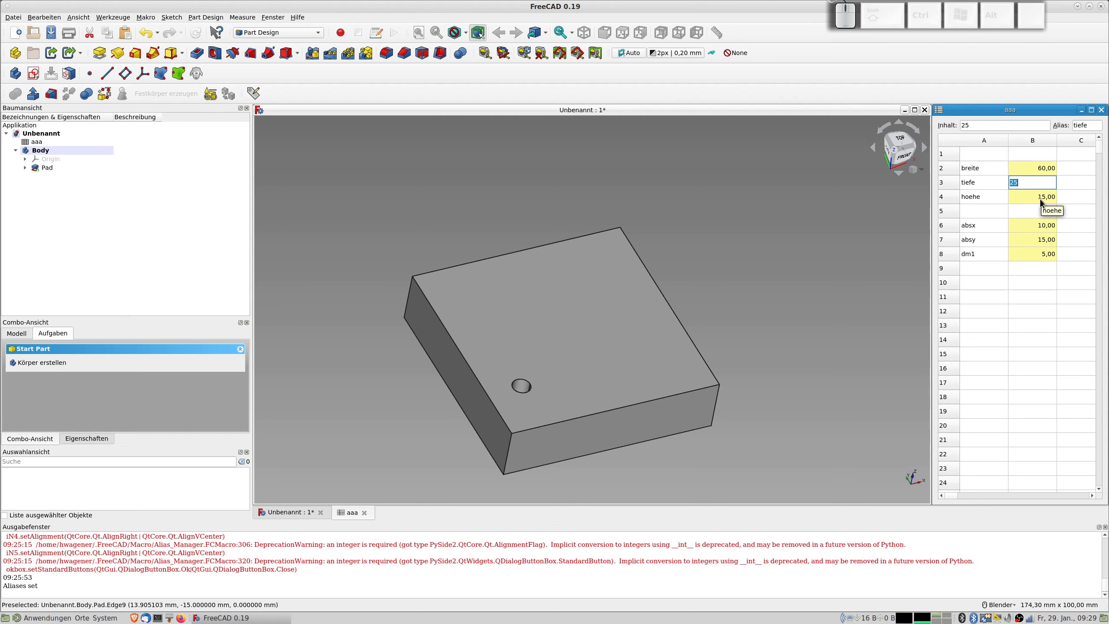
key(Escape)
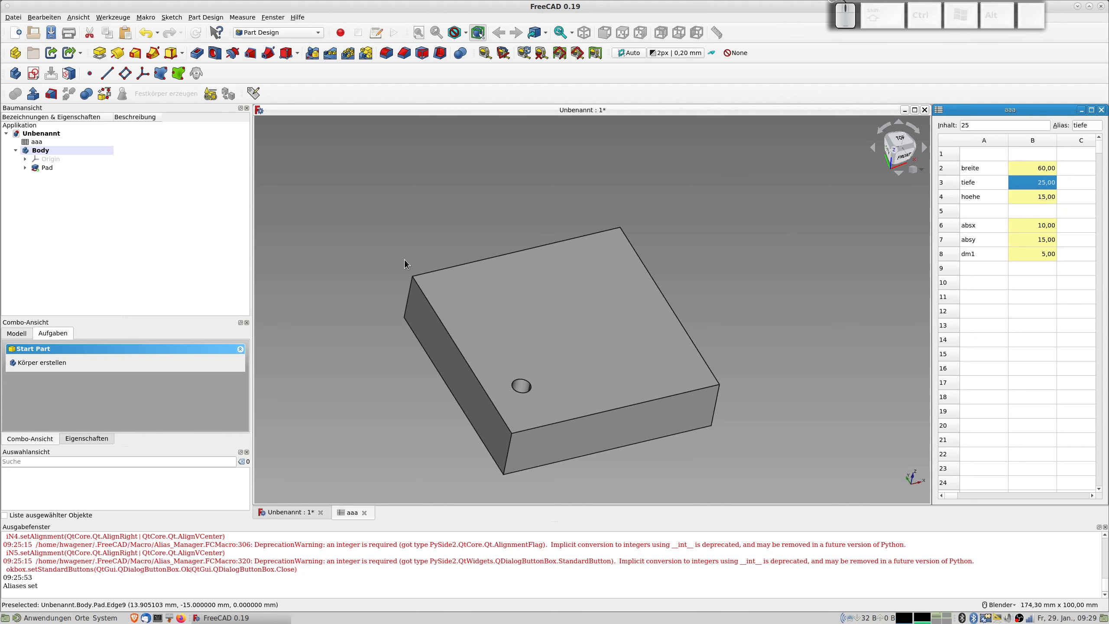
Step: Reopen the pad's sketch, change the formula of the rectangle's vertical dimension to <<aaa>>.tiefe, and close the sketch
click(25, 168)
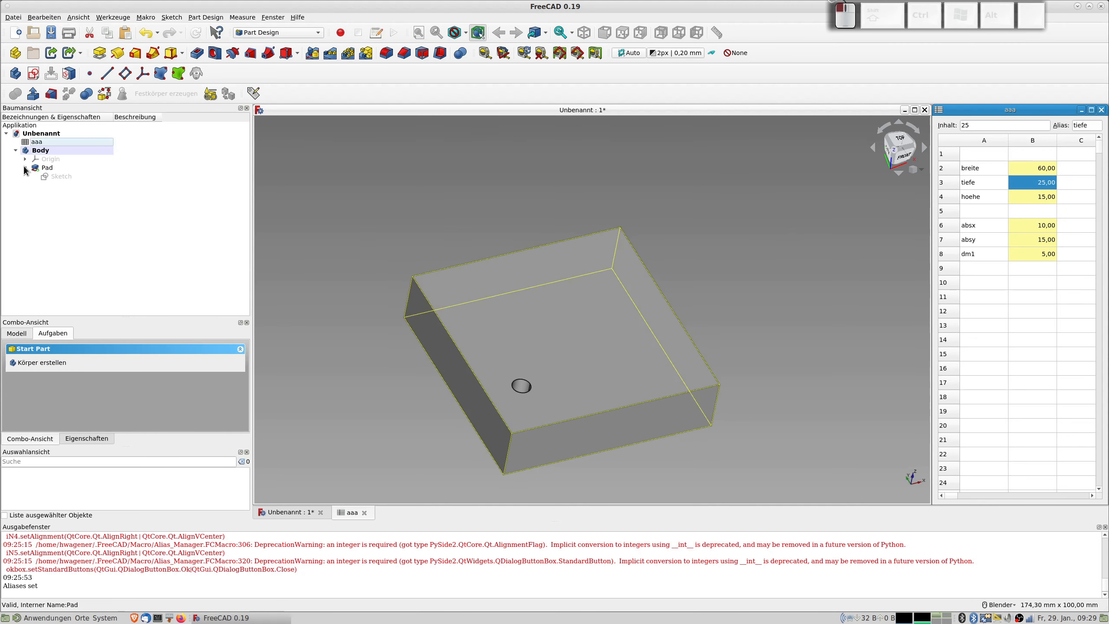
double_click(63, 176)
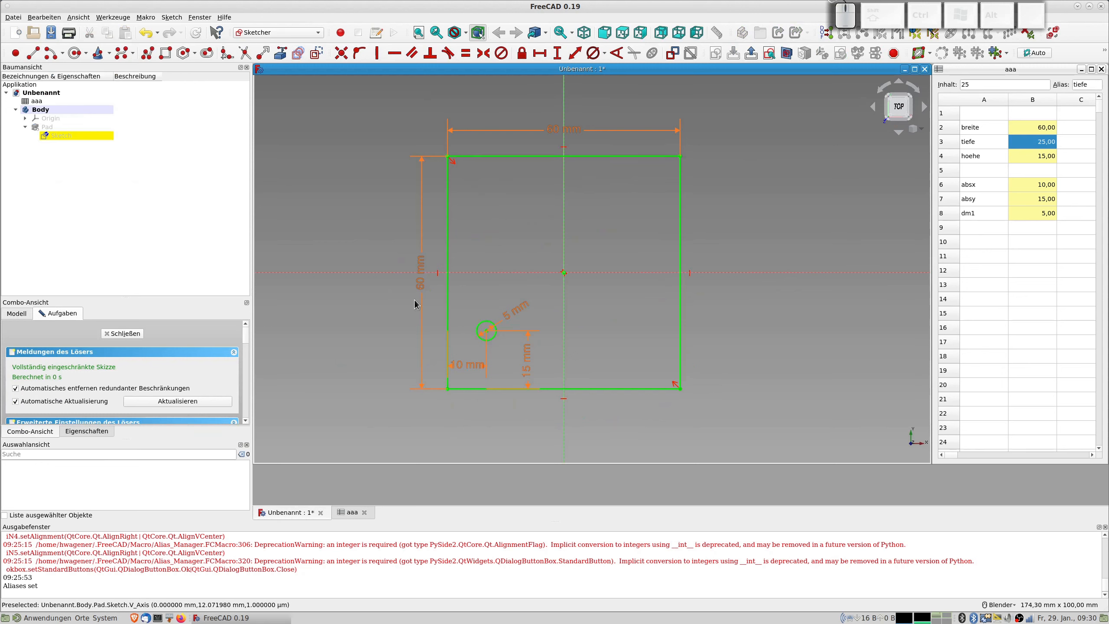
double_click(420, 283)
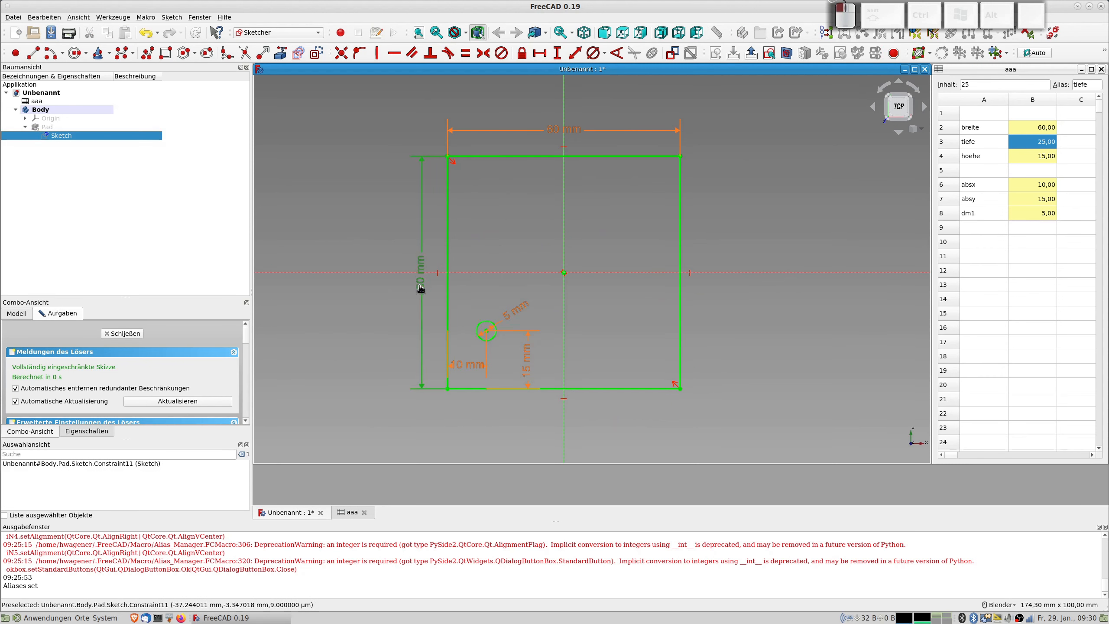
click(555, 295)
click(550, 297)
key(BackSpace)
key(BackSpace)
key(BackSpace)
key(BackSpace)
key(BackSpace)
key(BackSpace)
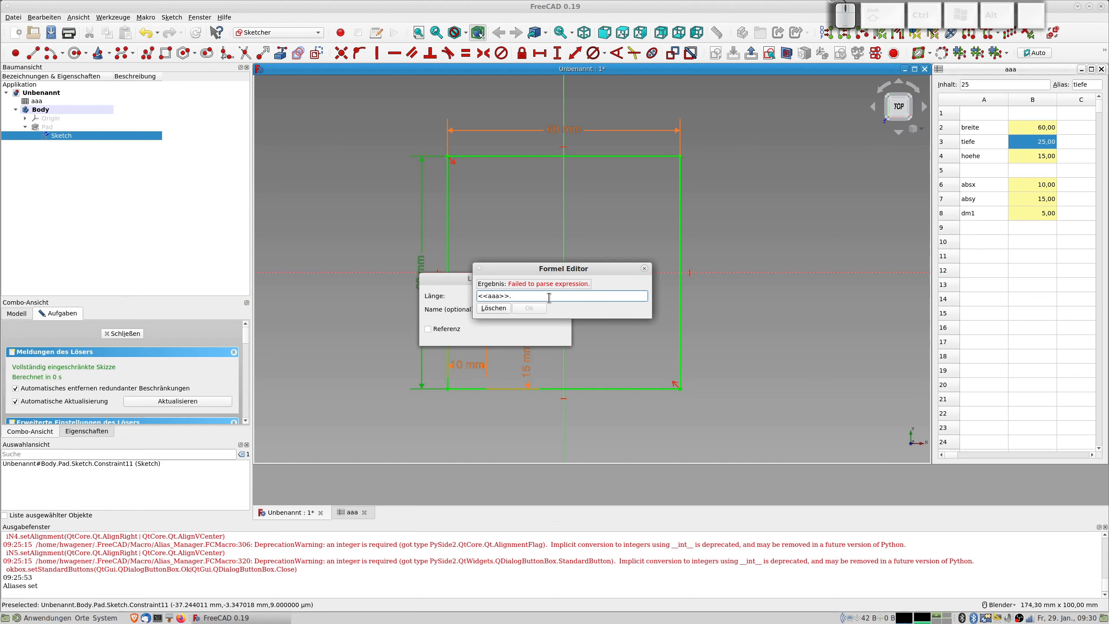
text(tiefe)
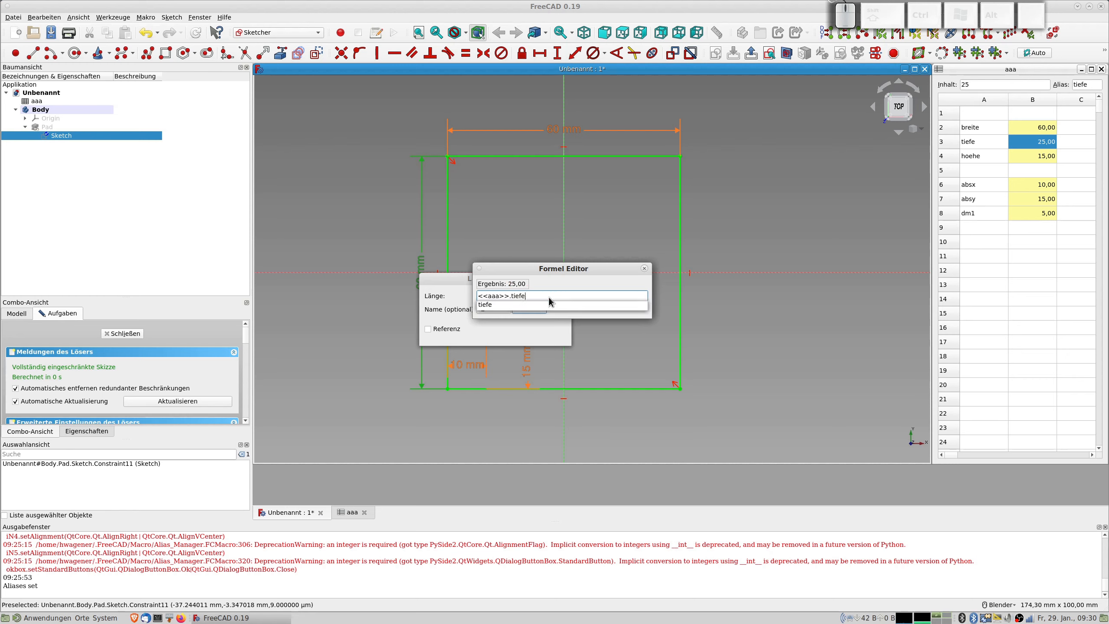
key(Return)
key(Tab)
key(Tab)
key(Return)
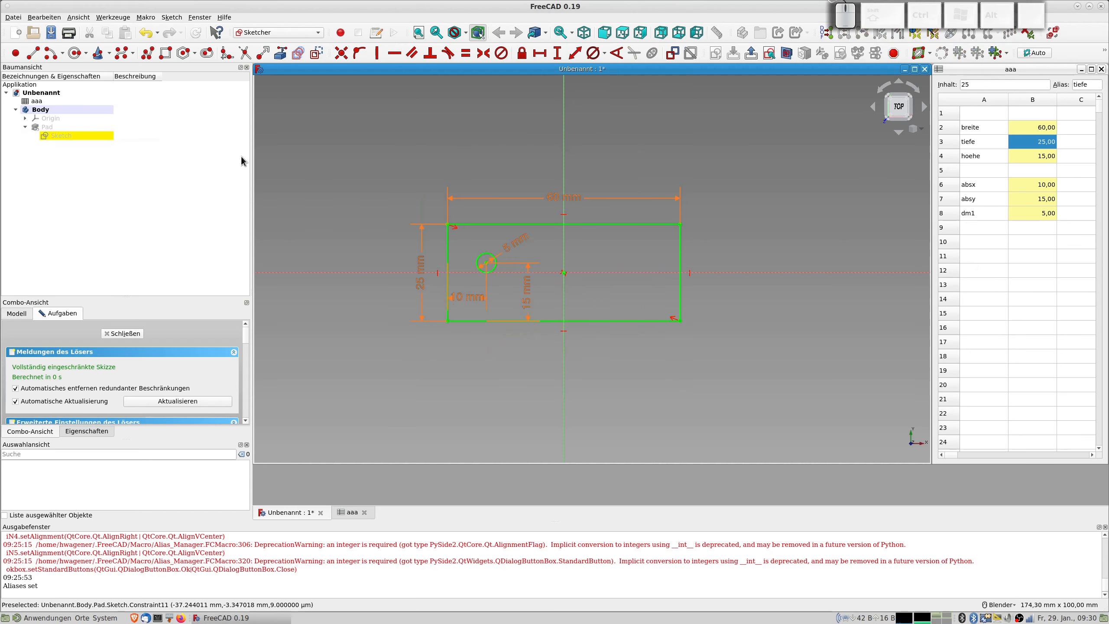
click(128, 336)
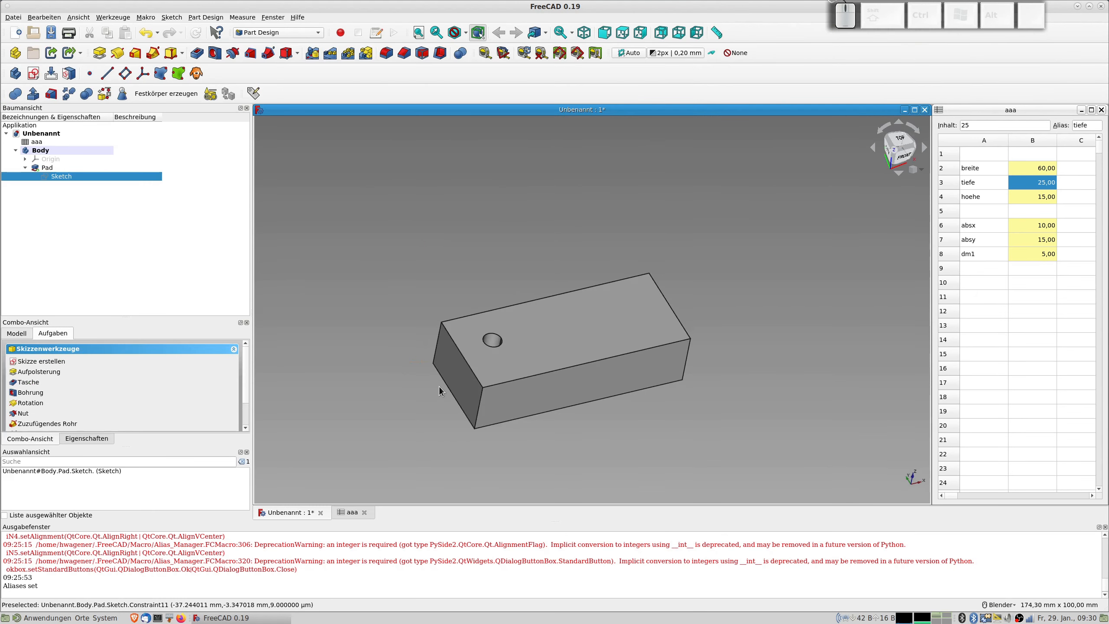
Step: Set the tiefe parameter in the spreadsheet to 45
double_click(1039, 185)
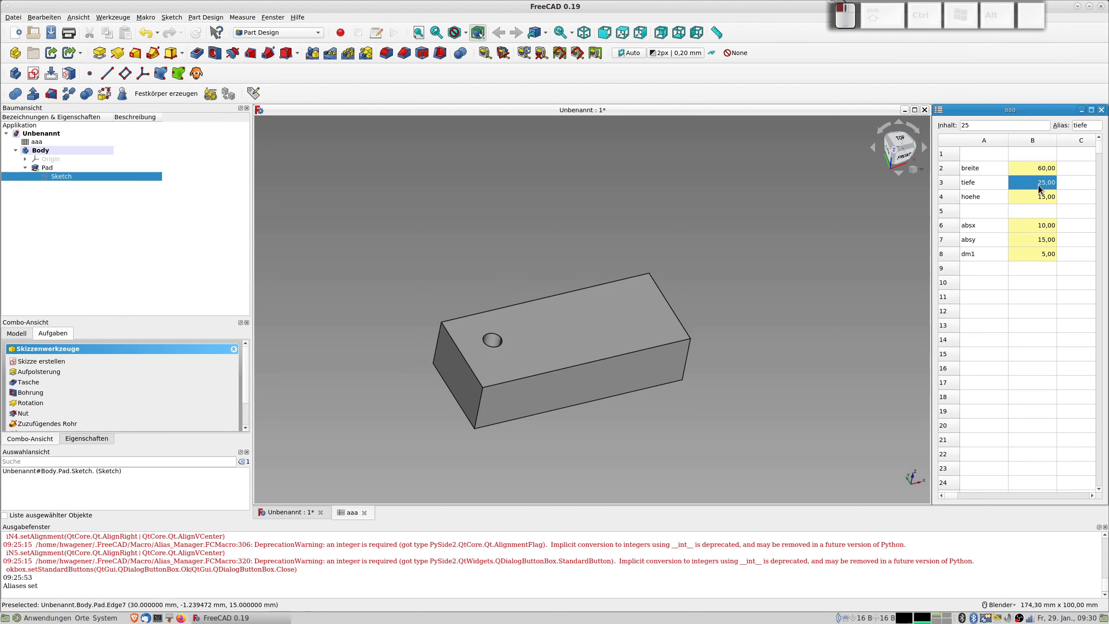
text(45)
key(Return)
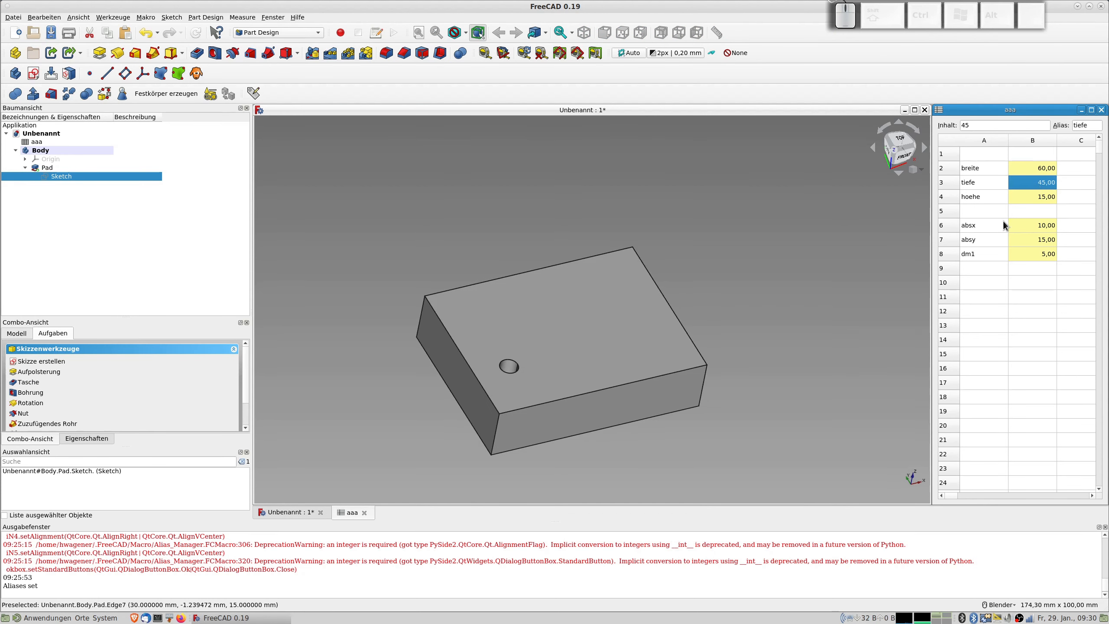
Step: Set the hole position parameters in the spreadsheet to 40 for absx and 25 for absy
double_click(1031, 222)
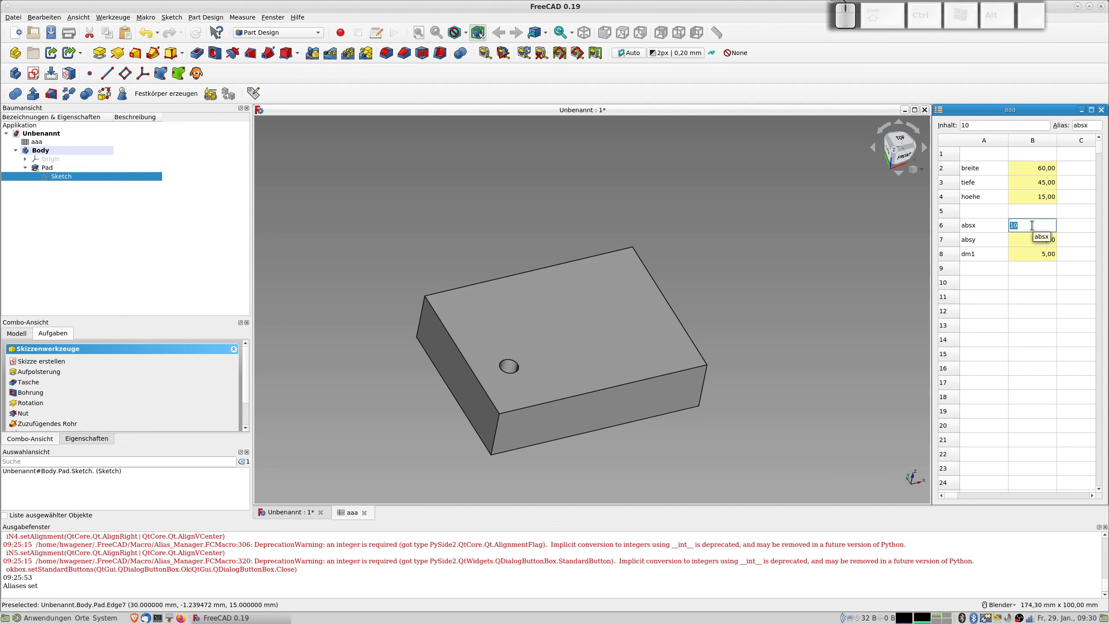
text(40)
key(Tab)
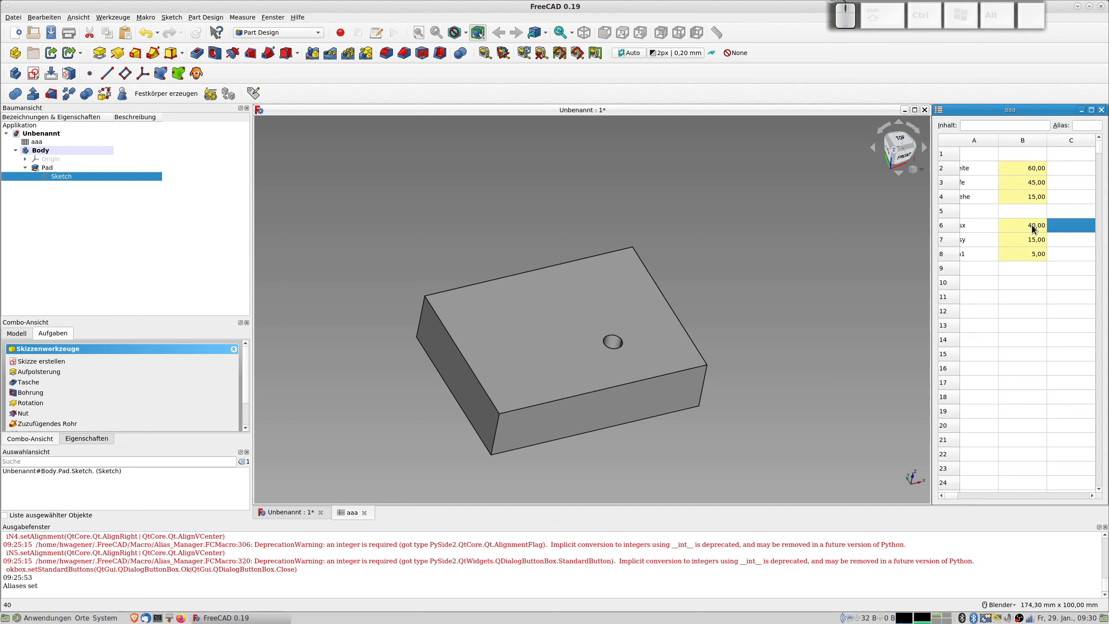
click(1038, 241)
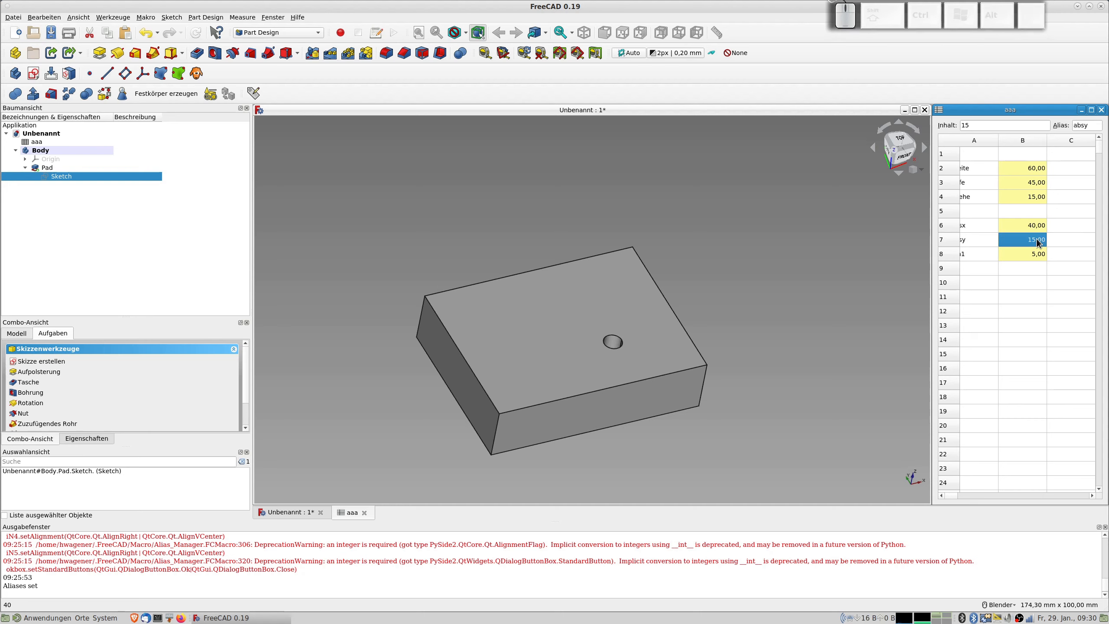
text(25)
key(Tab)
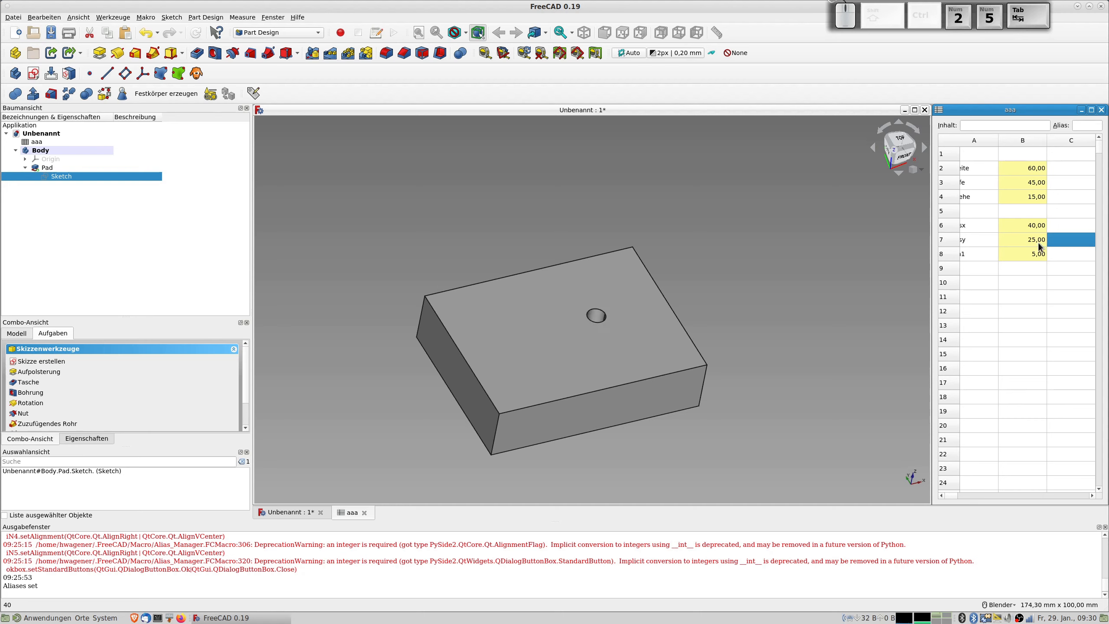
Step: Set the hole diameter parameter dm1 in the spreadsheet to 30
click(1026, 256)
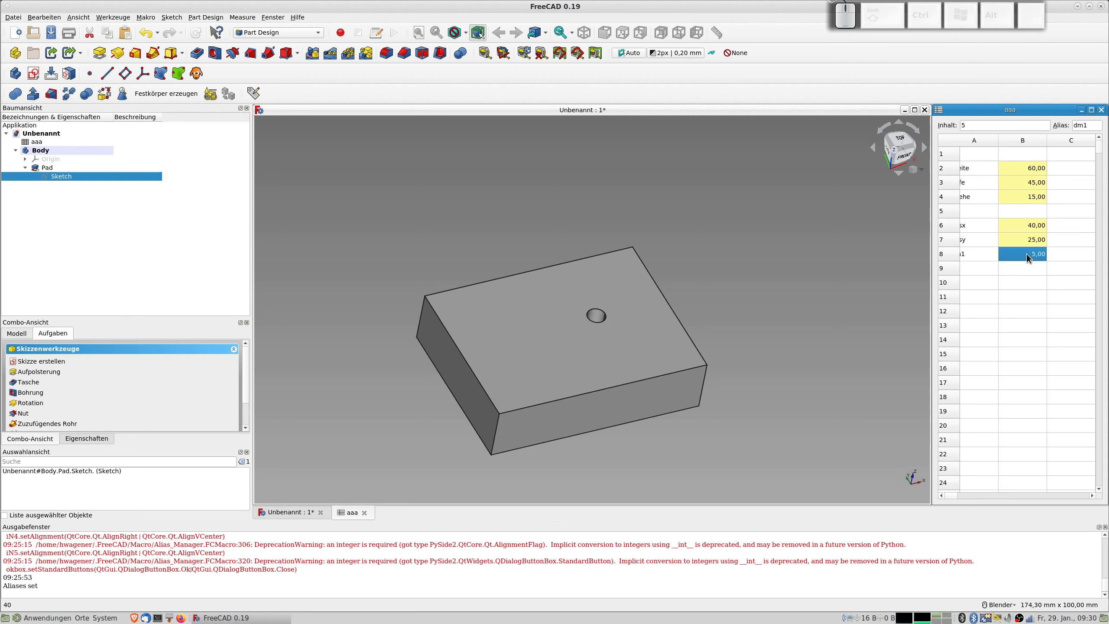
double_click(1026, 253)
text(30)
key(Tab)
middle_drag(628, 284, 711, 306)
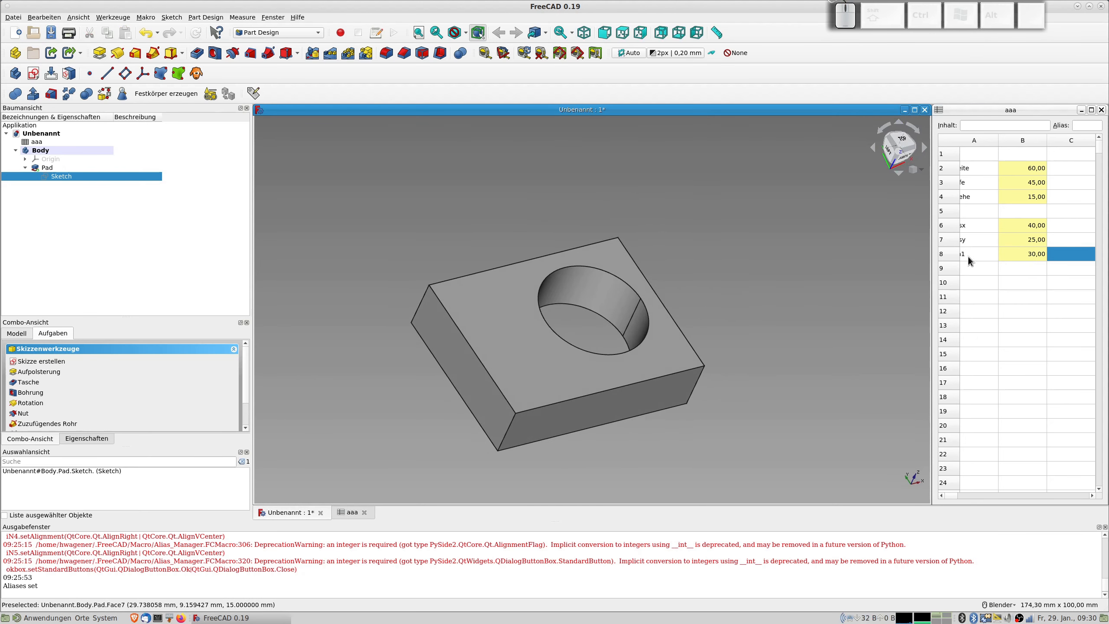